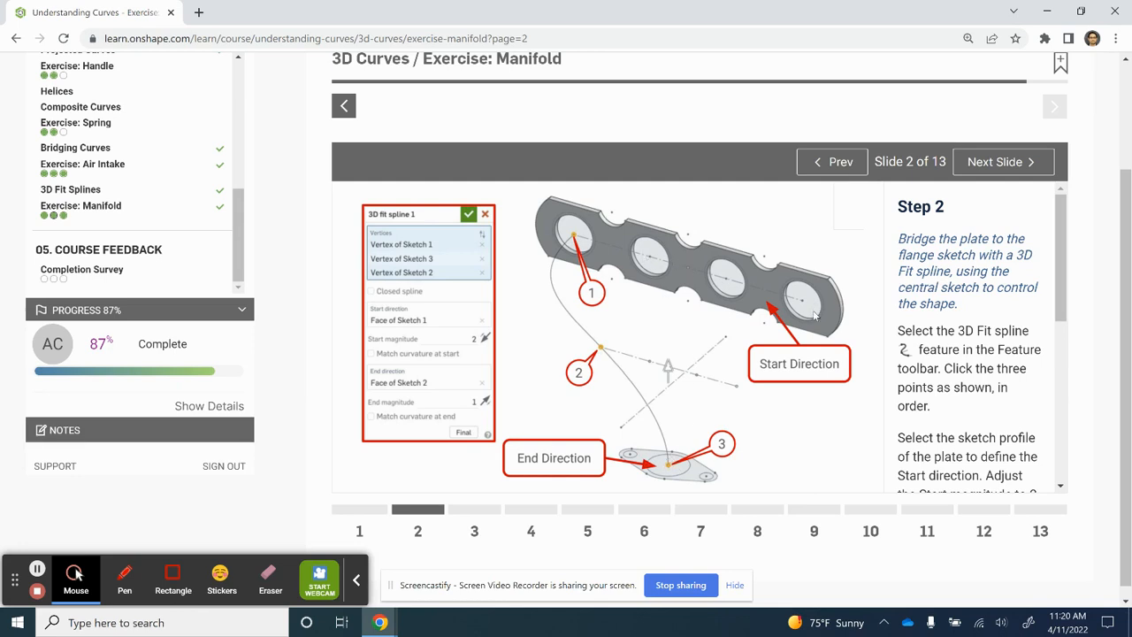
Switch to the Onshape manifold document and run a 3D fit spline through the first port's center, Sketch 3's first point and the flange center.
{"action": "key", "text": "alt+Tab"}
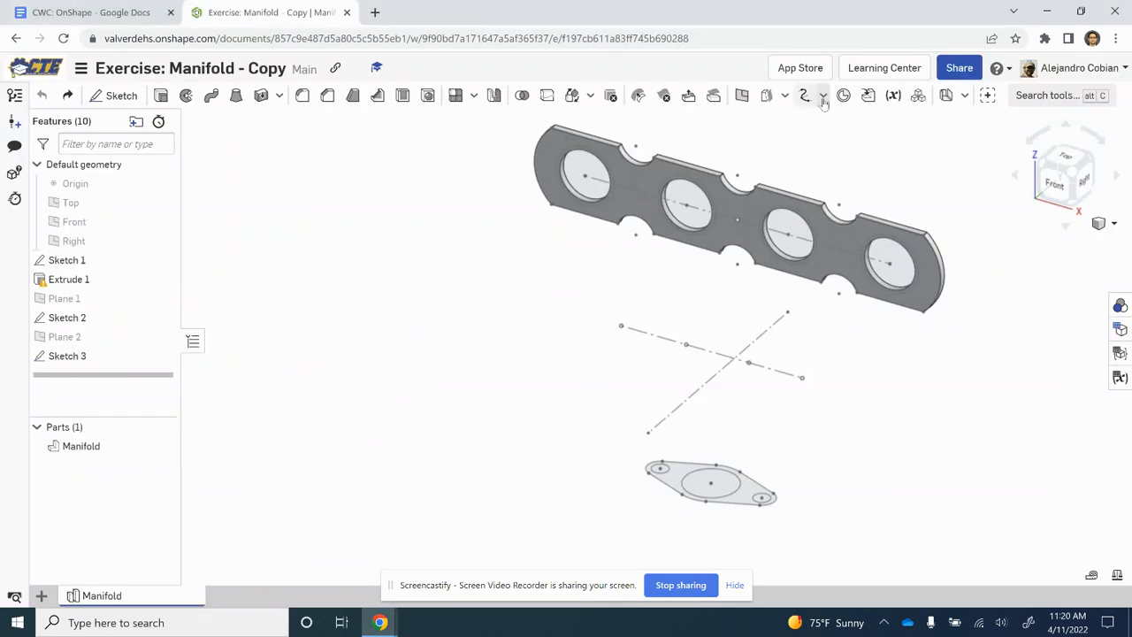
{"action": "left_click", "coordinate": [823, 95]}
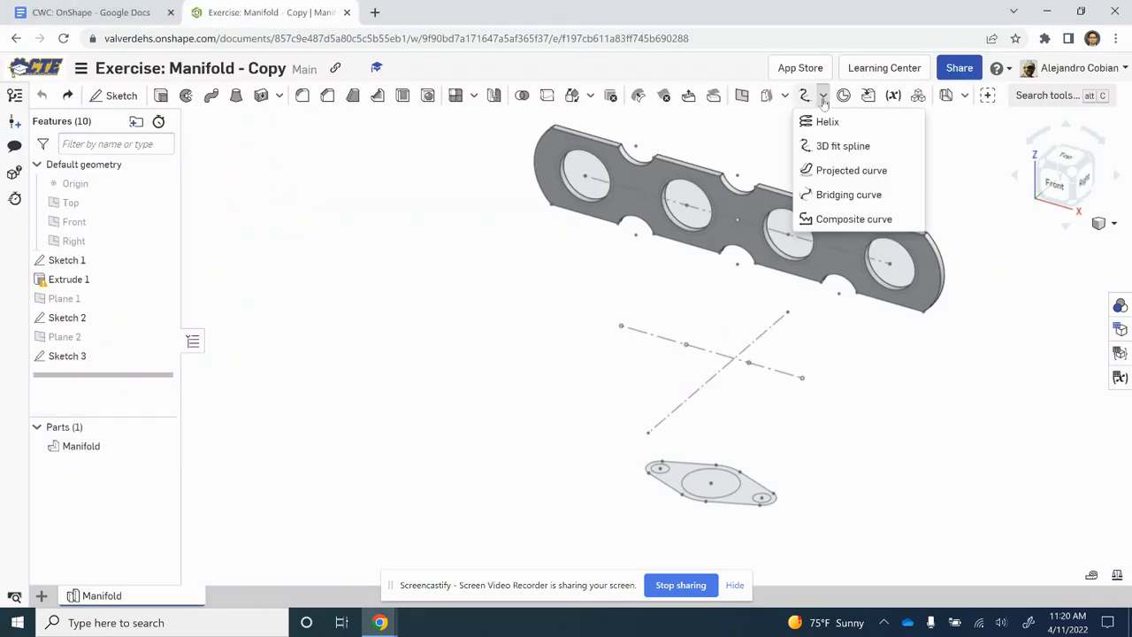
{"action": "left_click", "coordinate": [841, 148]}
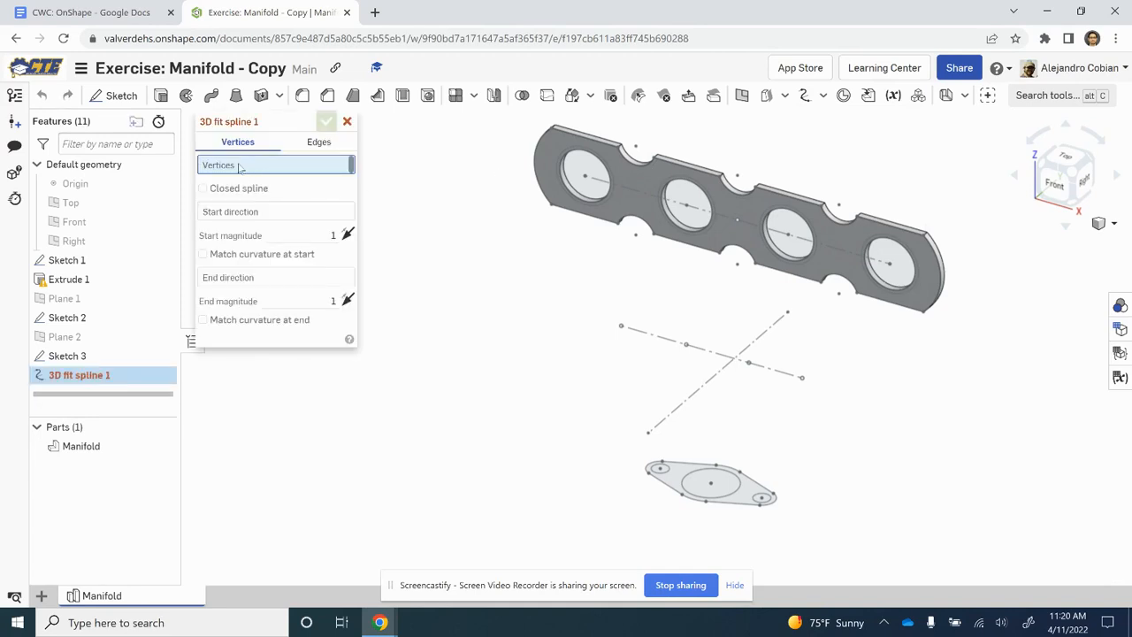
{"action": "left_click", "coordinate": [585, 177]}
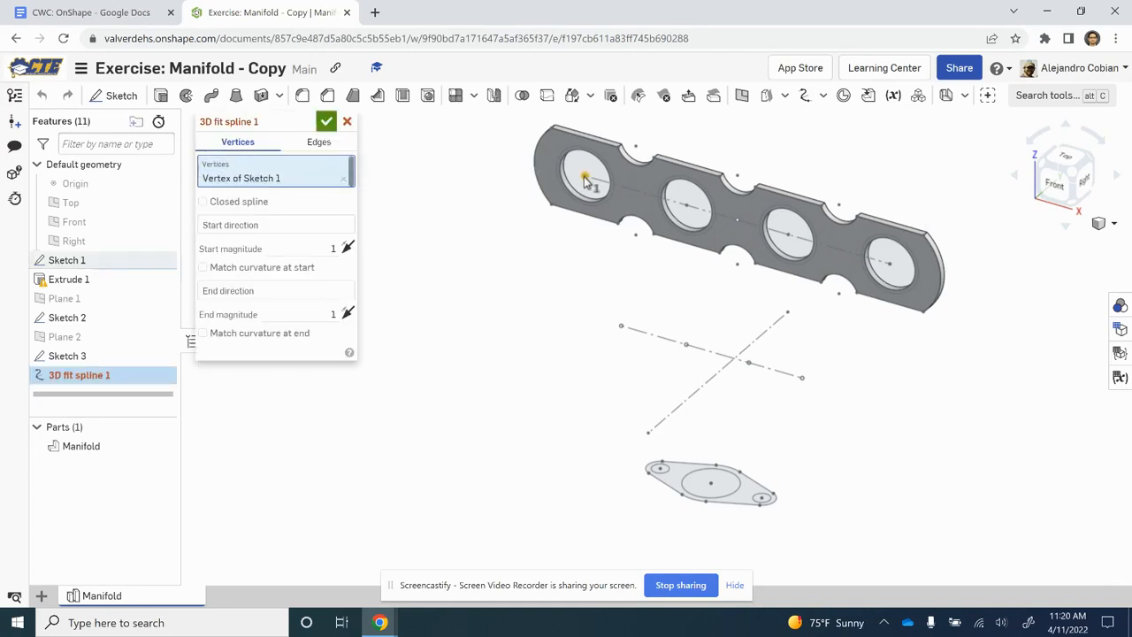
{"action": "left_click", "coordinate": [622, 326]}
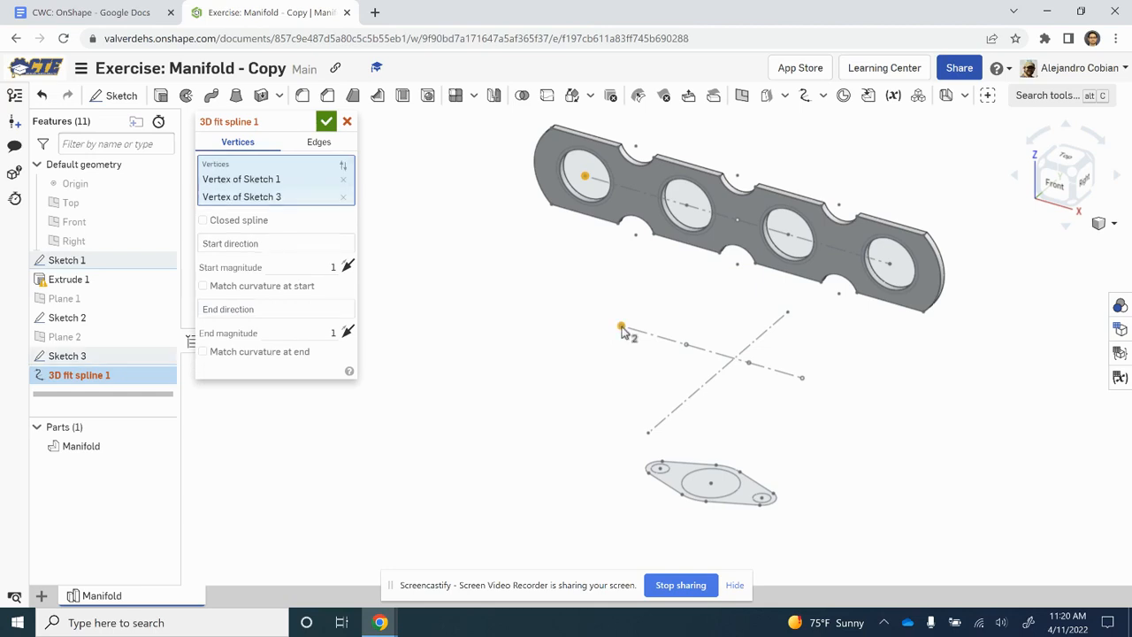
{"action": "left_click", "coordinate": [711, 484]}
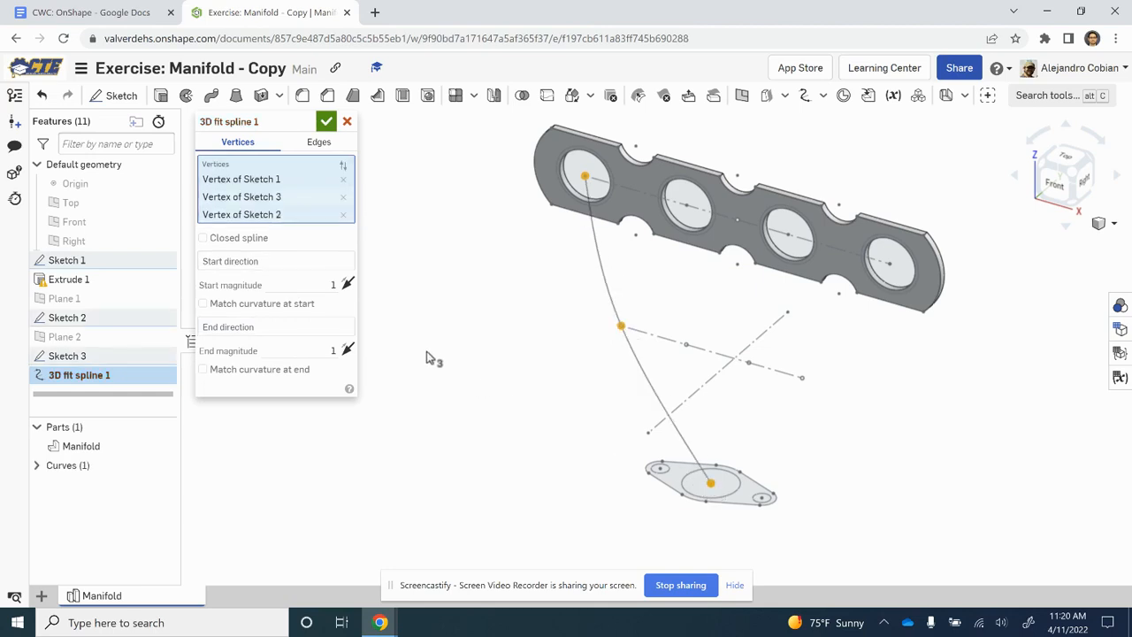
Set the spline's start direction to the first port's circular sketch face and its end direction to the flange's central circular face.
{"action": "key", "text": "alt+Tab"}
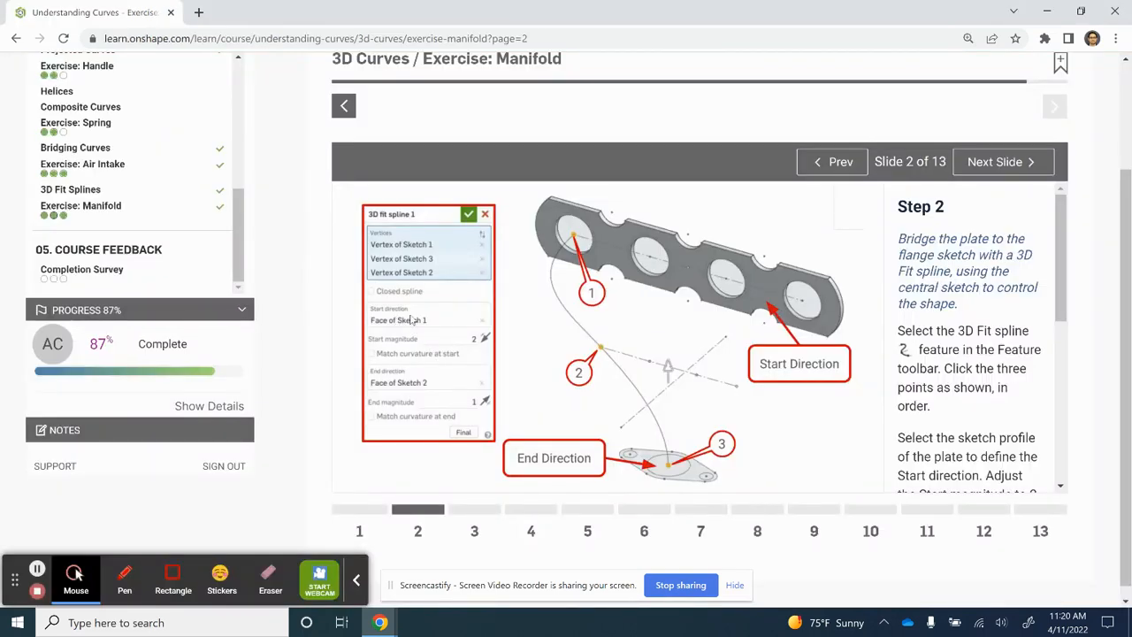
{"action": "key", "text": "alt+Tab"}
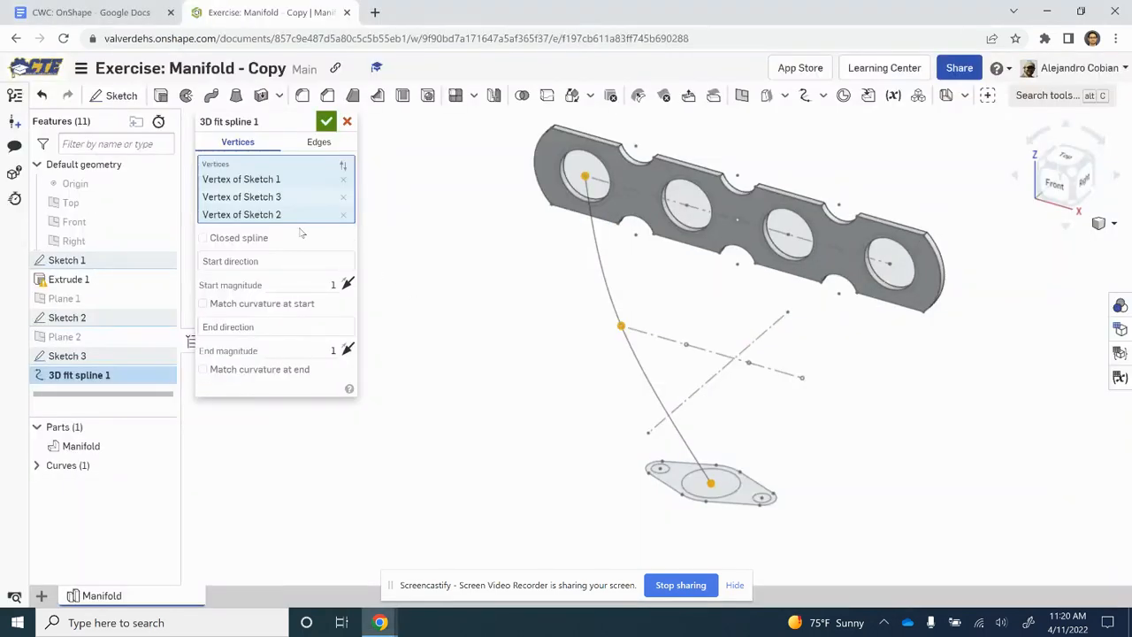
{"action": "left_click", "coordinate": [262, 261]}
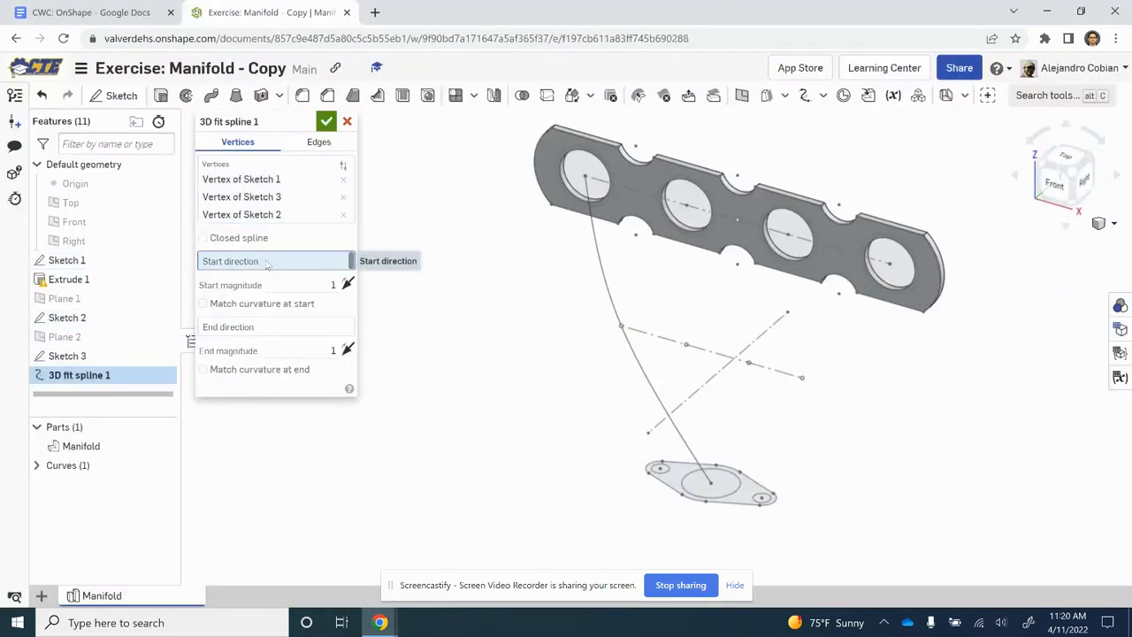
{"action": "left_click", "coordinate": [592, 171]}
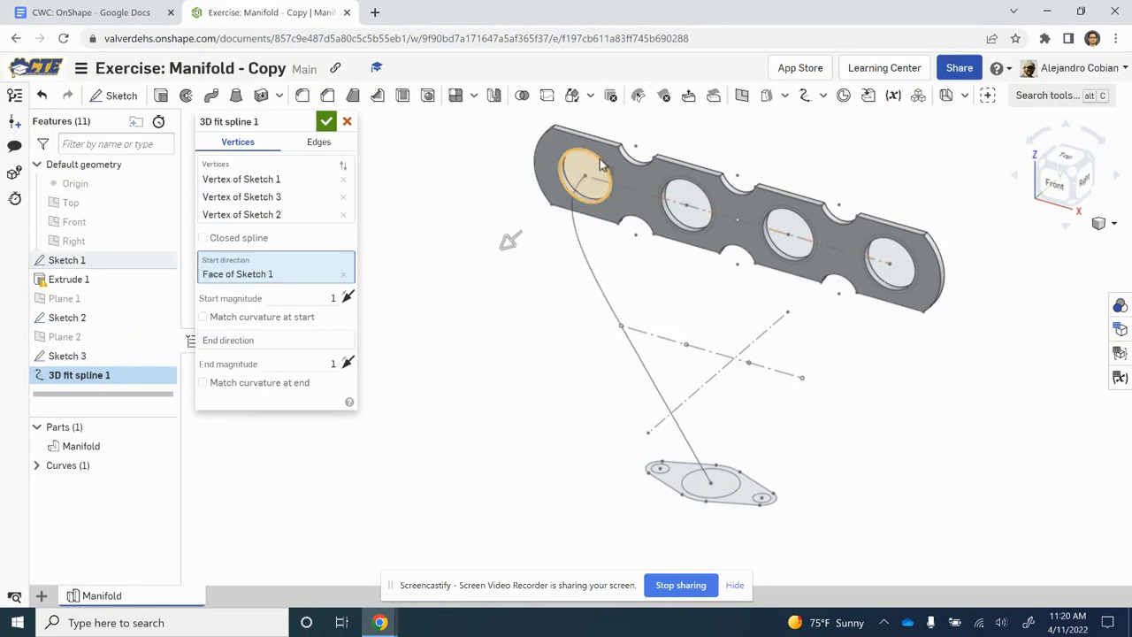
{"action": "left_click", "coordinate": [250, 341]}
{"action": "left_click", "coordinate": [705, 487]}
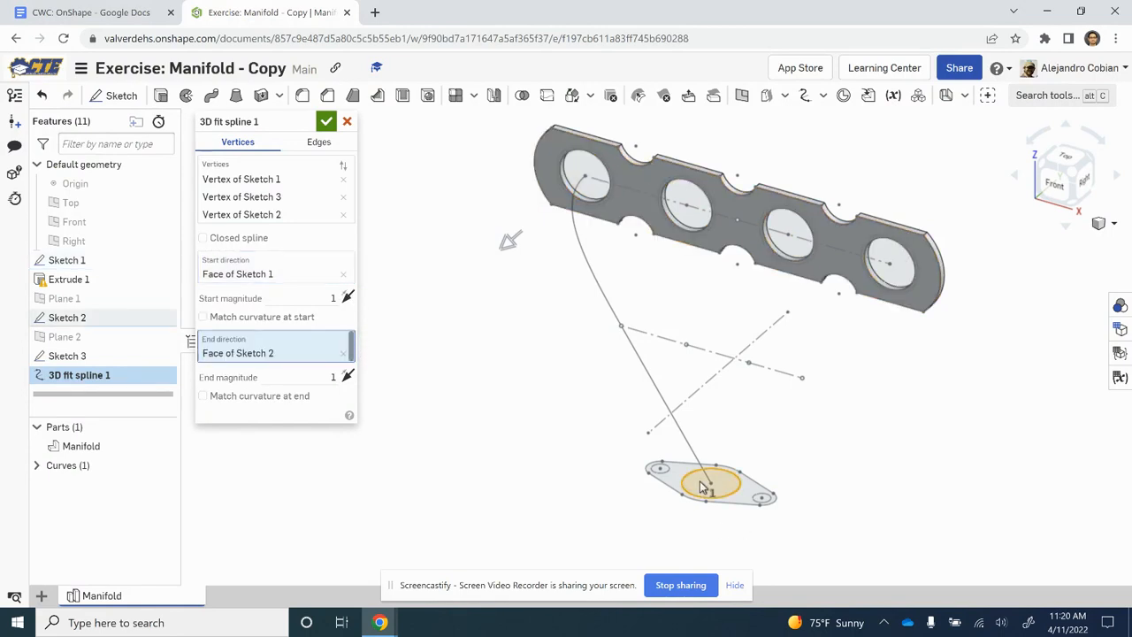
Finish the first spline with a start magnitude of 2 and its end direction reversed.
{"action": "key", "text": "alt+Tab"}
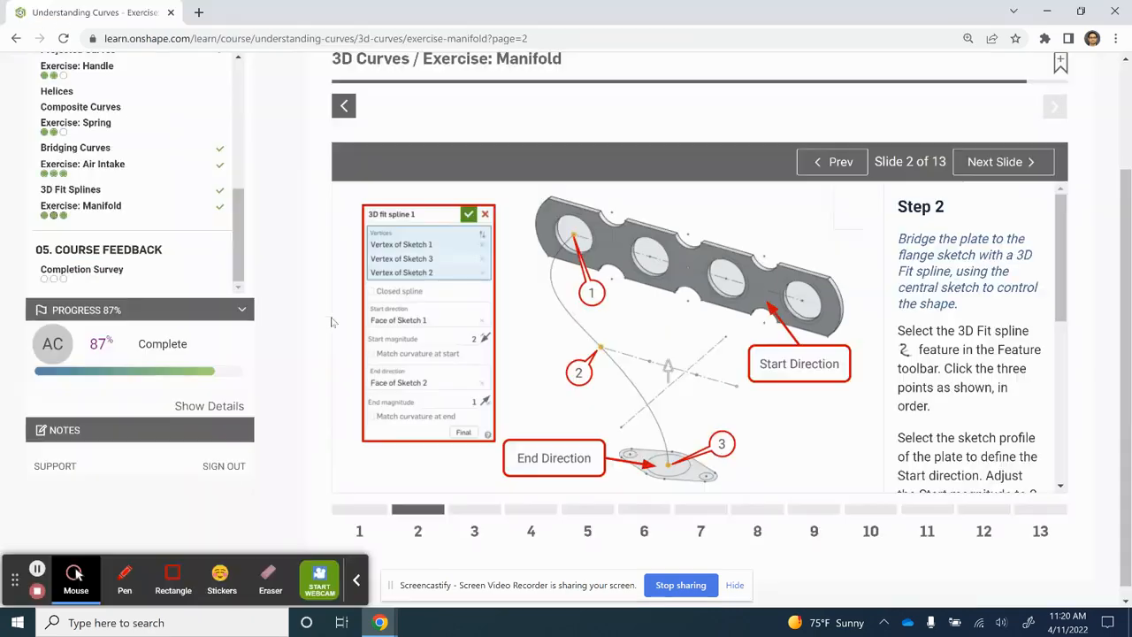
{"action": "key", "text": "alt+Tab"}
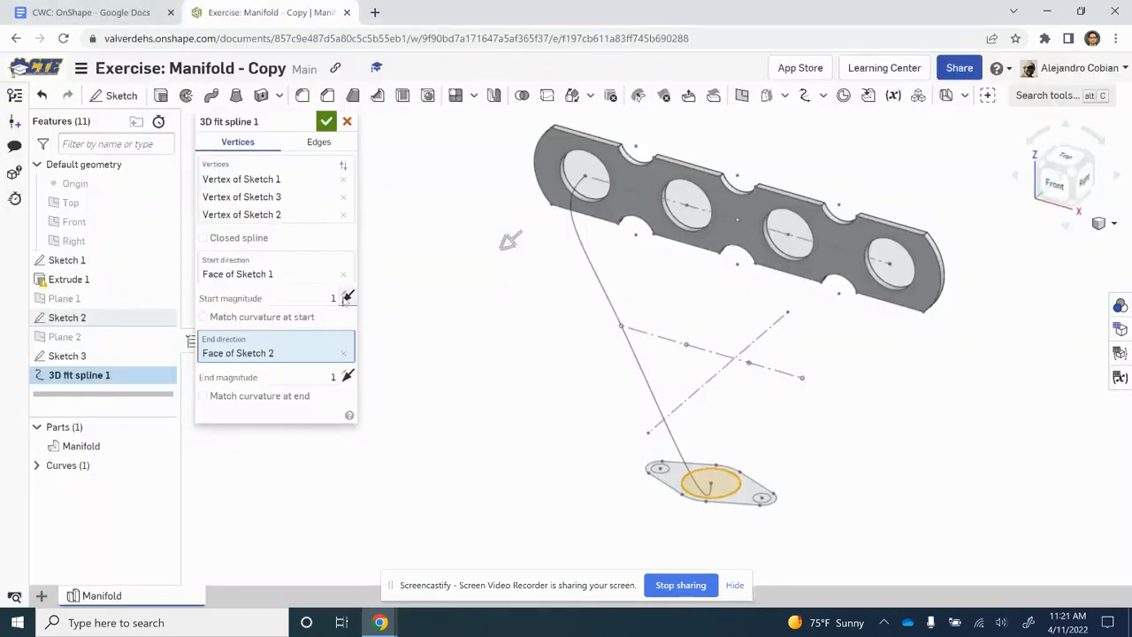
{"action": "double_click", "coordinate": [334, 299]}
{"action": "type", "text": "2"}
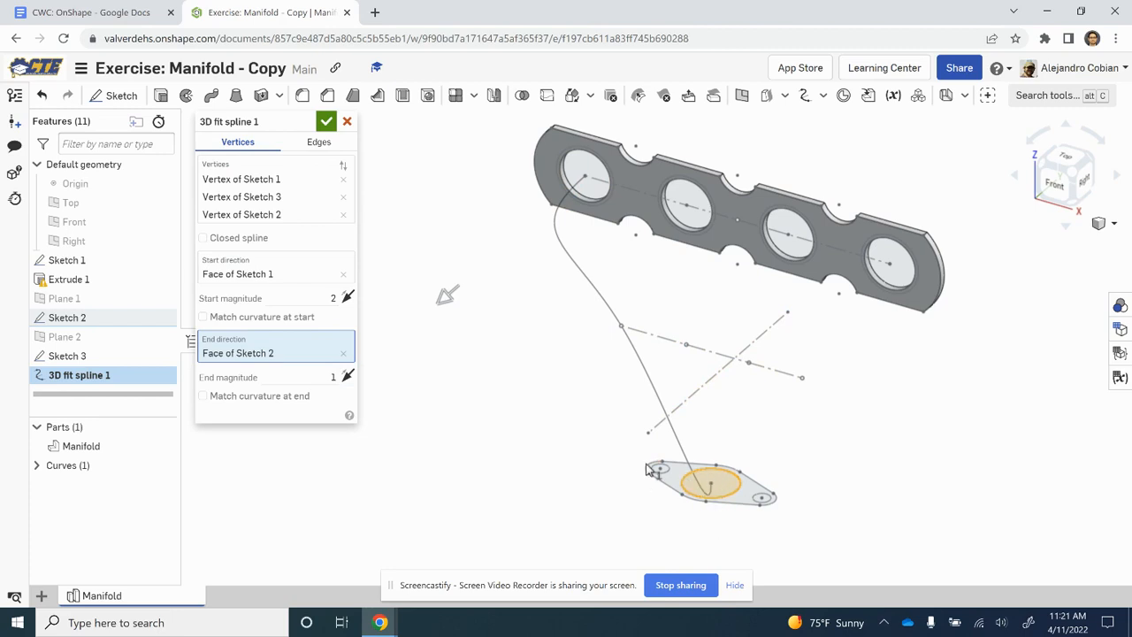
{"action": "left_click", "coordinate": [348, 376]}
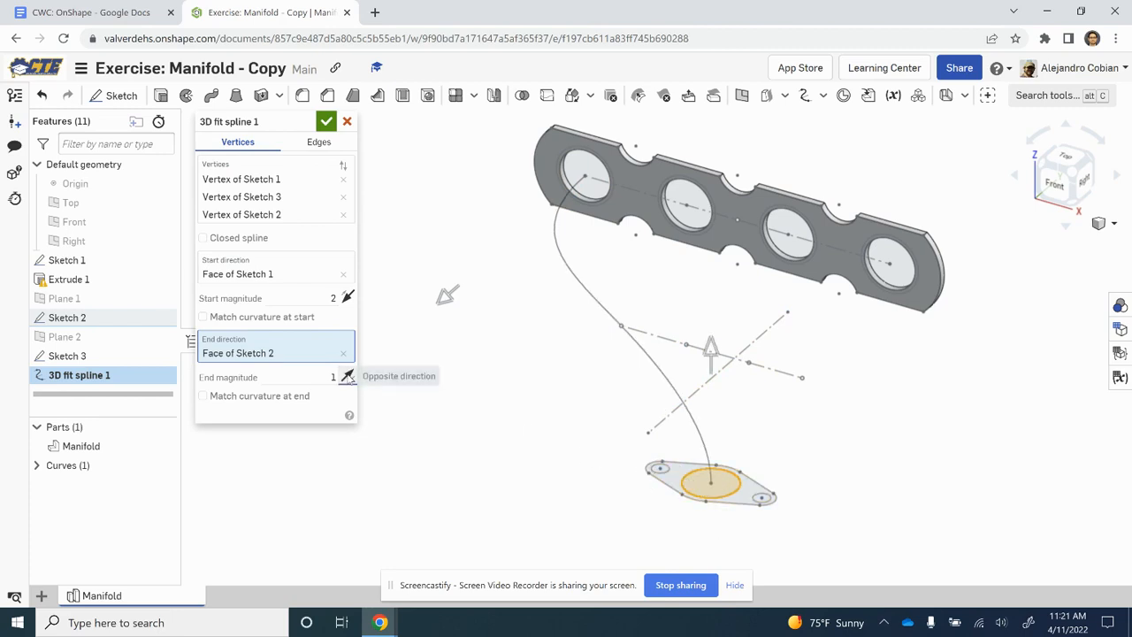
{"action": "left_click", "coordinate": [326, 122]}
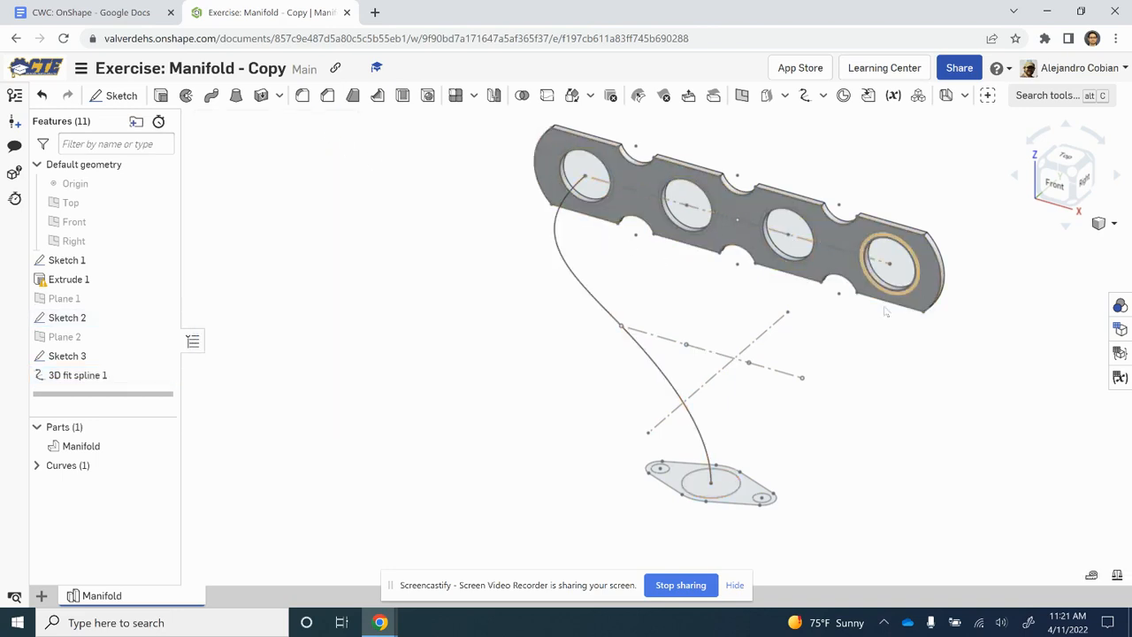
Check step 3 of the exercise and start a second 3D fit spline through the second port's center, Sketch 3's second point and the flange center.
{"action": "key", "text": "alt+Tab"}
{"action": "left_click", "coordinate": [490, 511]}
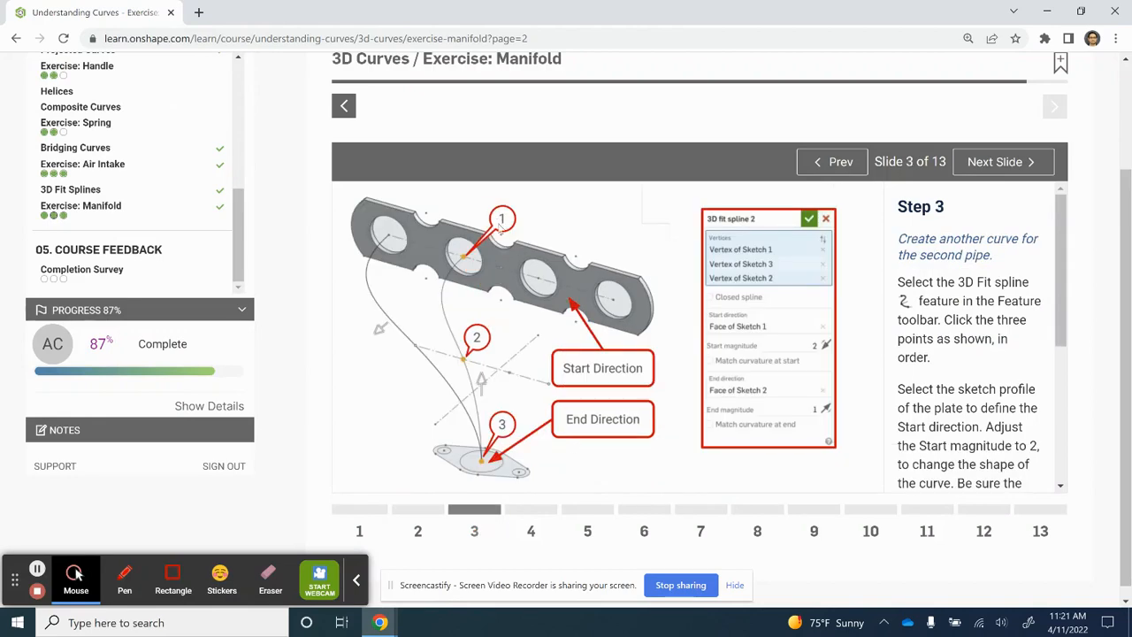
{"action": "key", "text": "alt+Tab"}
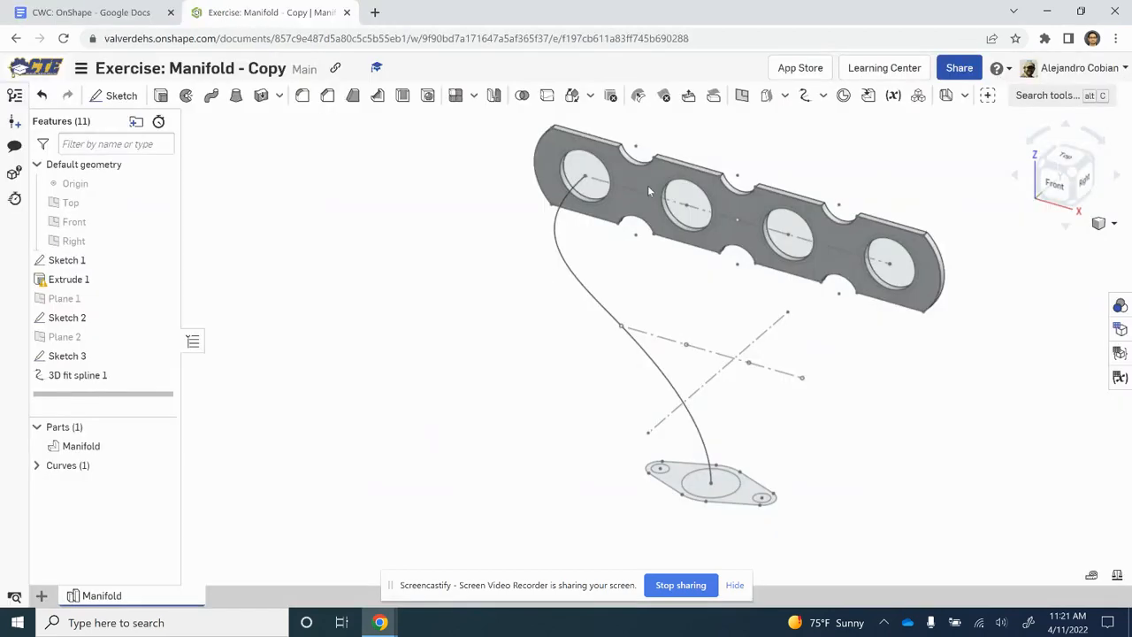
{"action": "left_click", "coordinate": [803, 97]}
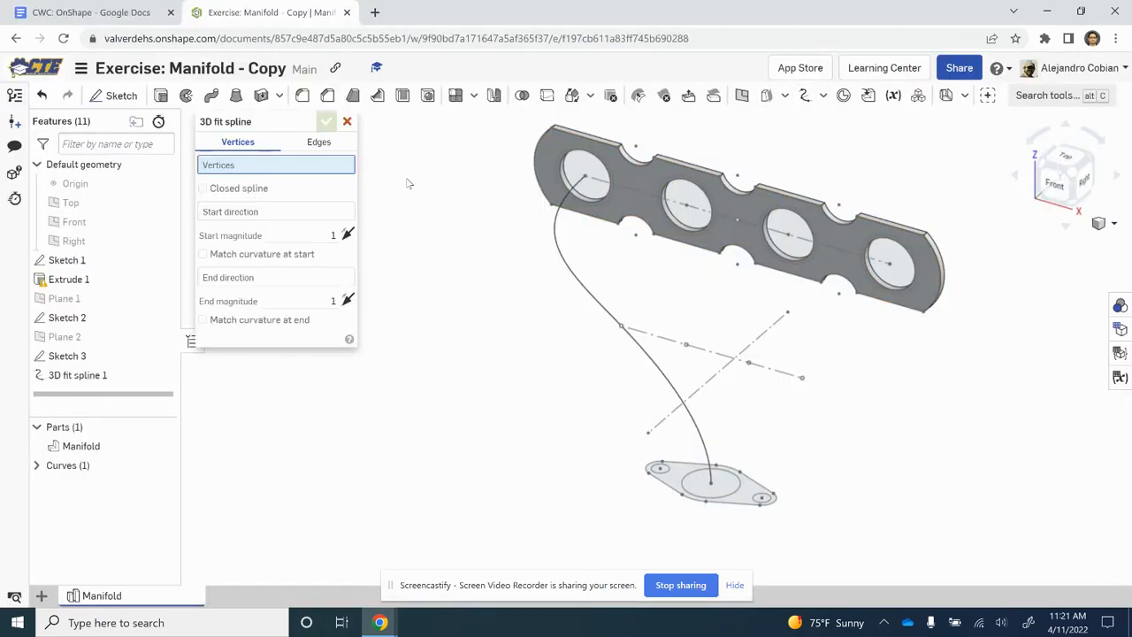
{"action": "left_click", "coordinate": [687, 206]}
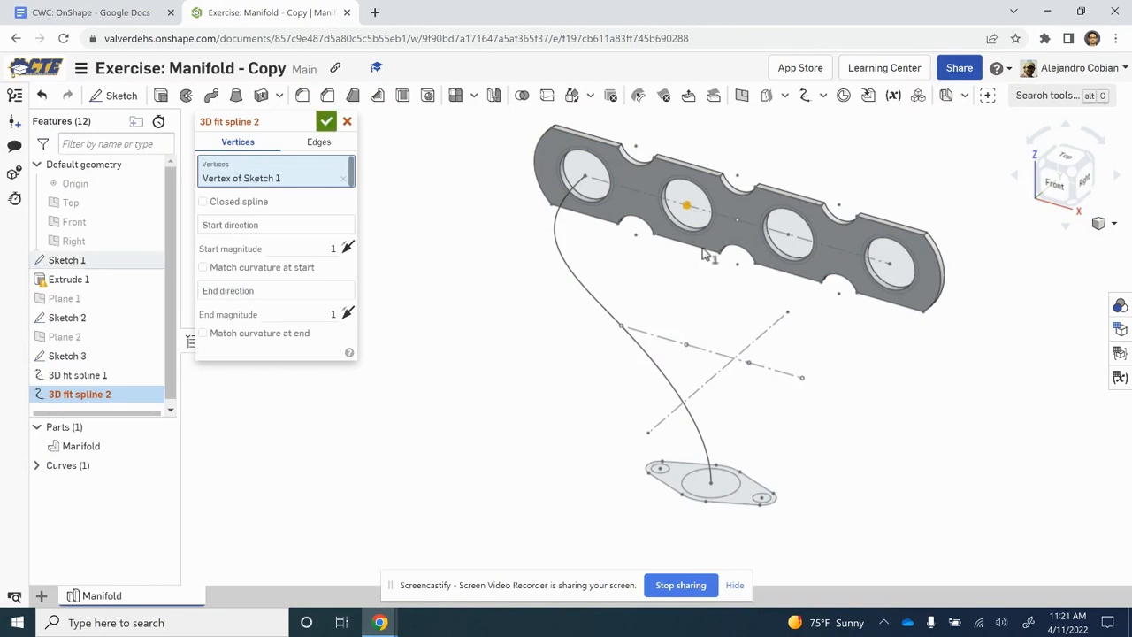
{"action": "left_click", "coordinate": [687, 345]}
{"action": "left_click", "coordinate": [711, 485]}
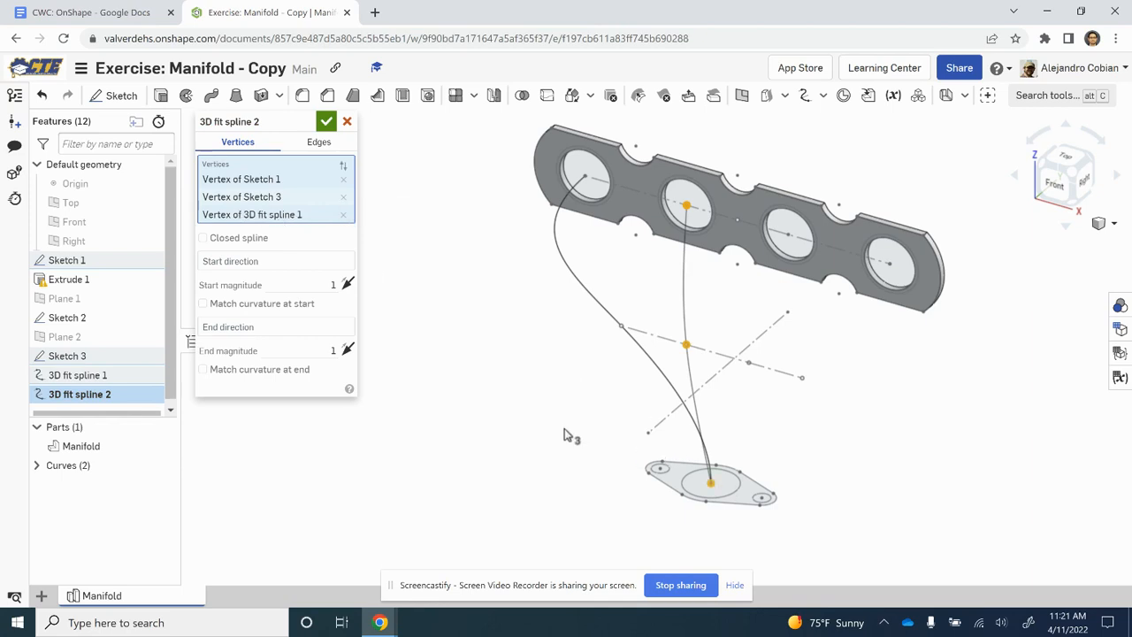
Give the second spline a start magnitude of 2, using the second port's face as start direction and the flange's central face as end direction.
{"action": "left_click", "coordinate": [327, 282]}
{"action": "type", "text": "2"}
{"action": "left_click", "coordinate": [286, 260]}
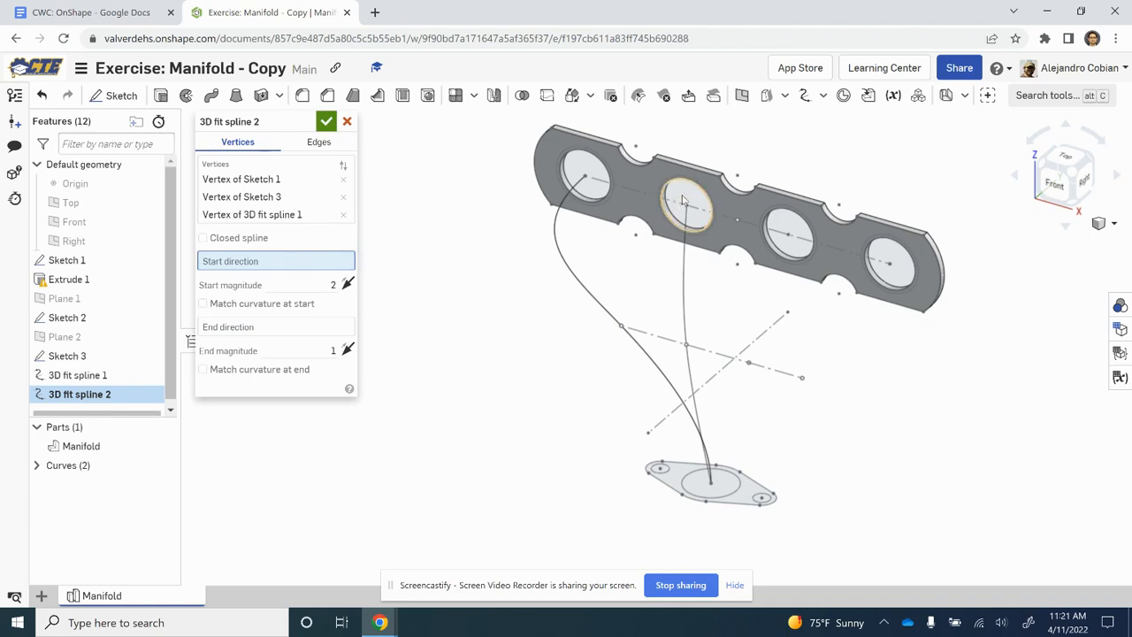
{"action": "left_click", "coordinate": [682, 202]}
{"action": "left_click", "coordinate": [285, 341]}
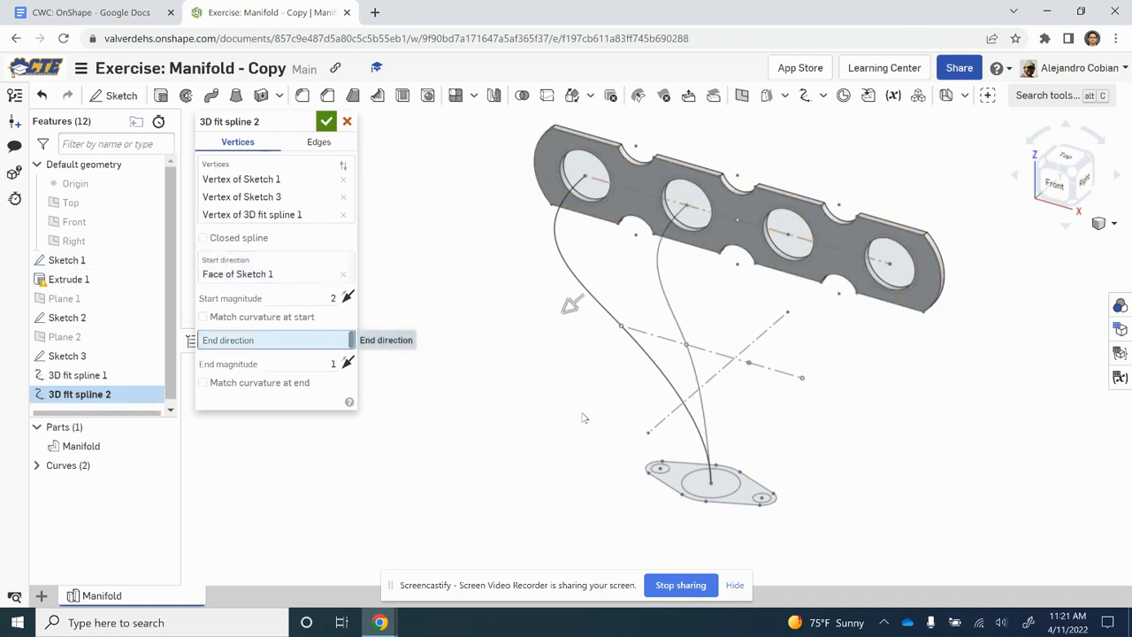
{"action": "left_click", "coordinate": [704, 487]}
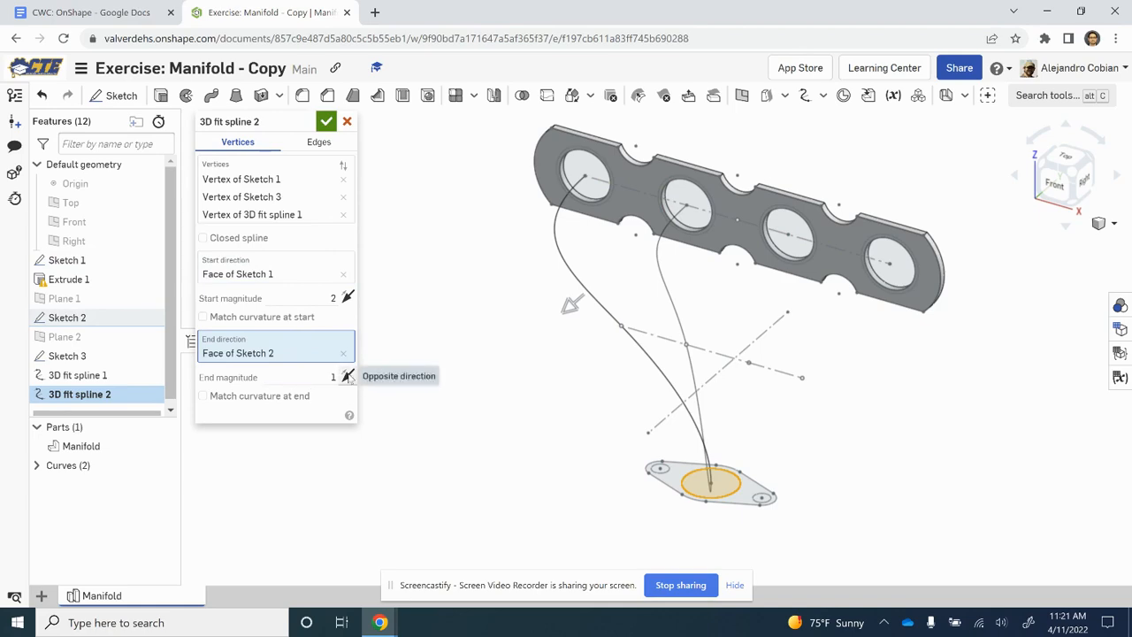
Go to exercise slide 4 and start a third 3D fit spline through the third port's center, Sketch 3's third point and the flange center.
{"action": "key", "text": "alt+Tab"}
{"action": "left_click", "coordinate": [541, 511]}
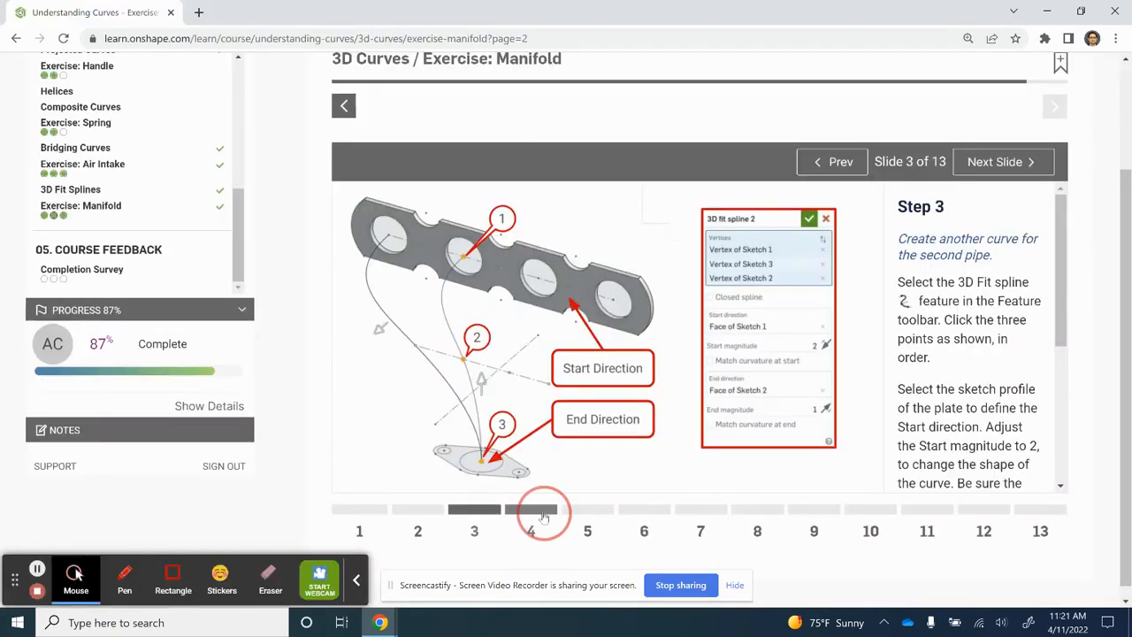
{"action": "key", "text": "alt+Tab"}
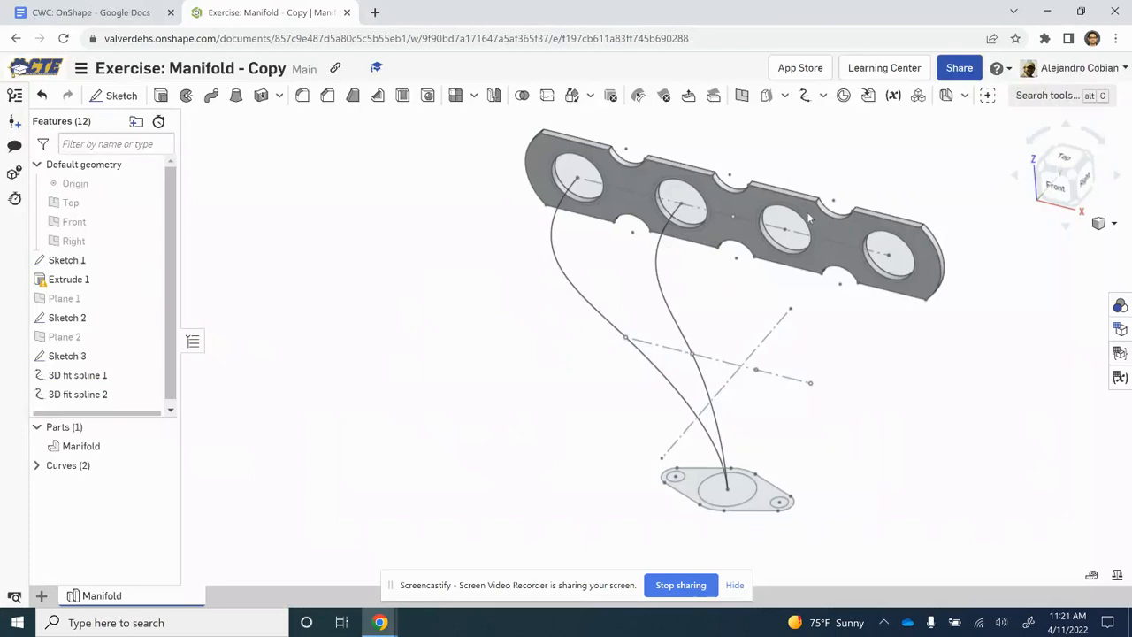
{"action": "left_click", "coordinate": [804, 96]}
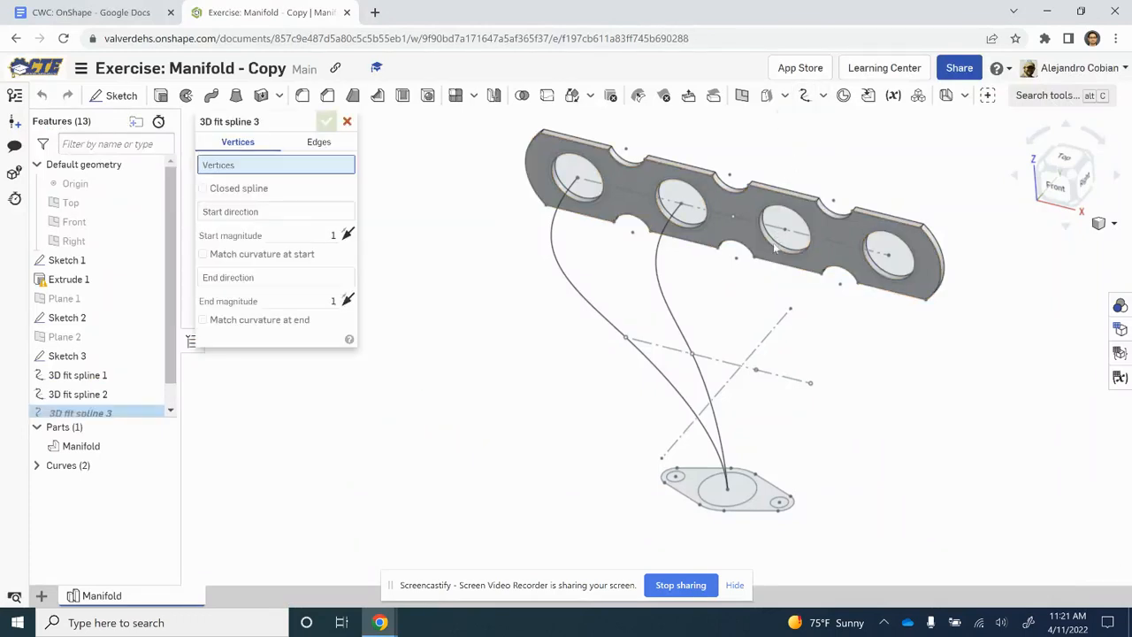
{"action": "left_click", "coordinate": [784, 233]}
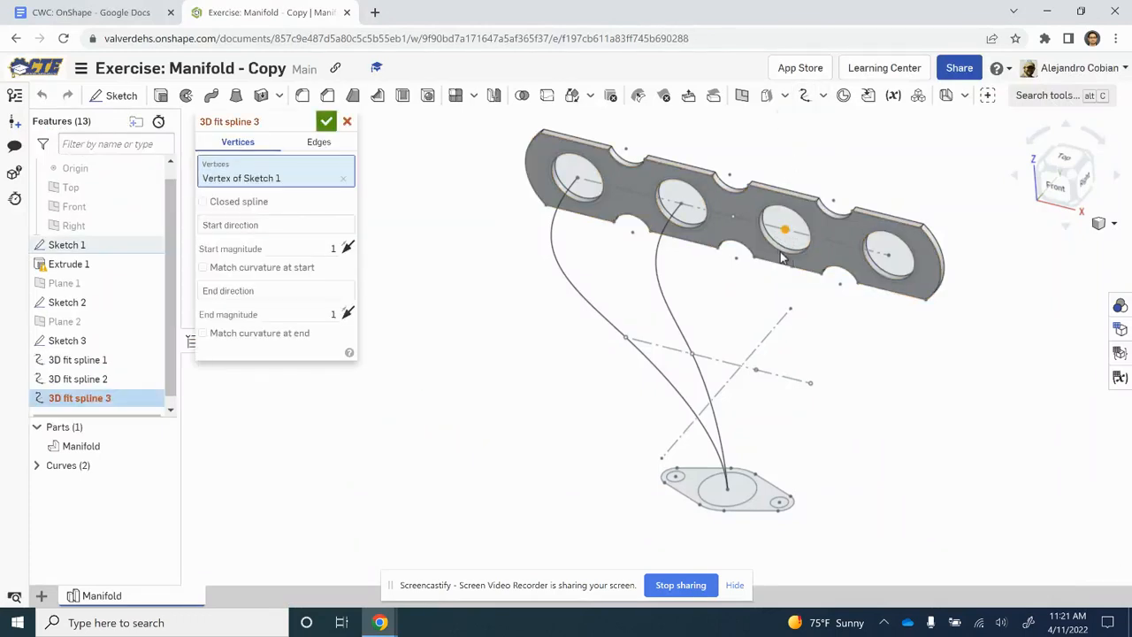
{"action": "left_click", "coordinate": [756, 370]}
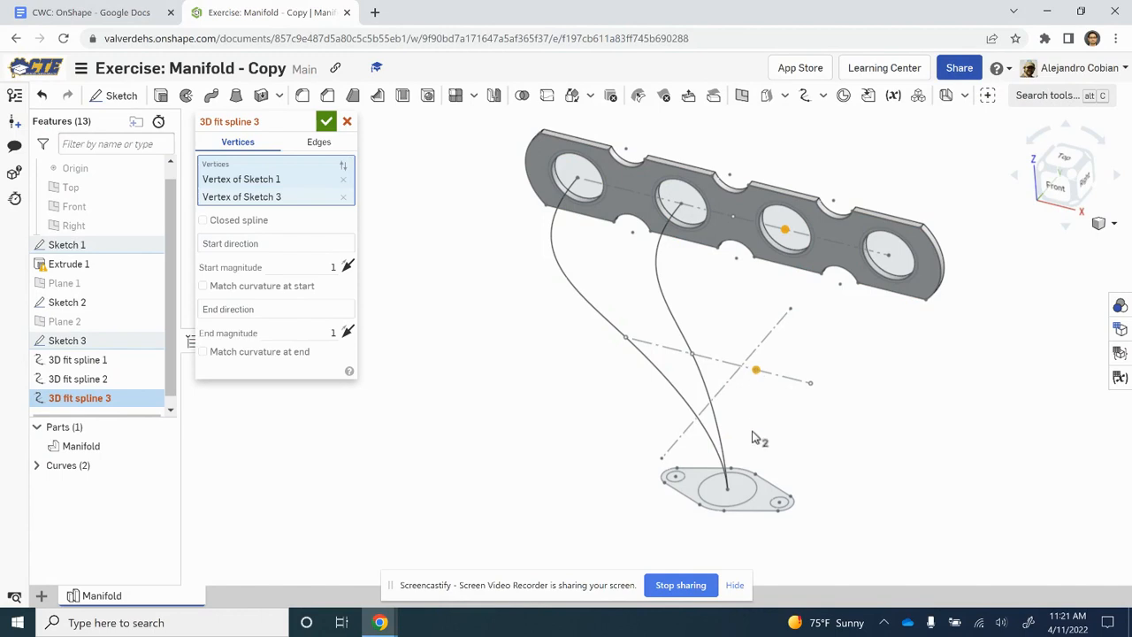
{"action": "left_click", "coordinate": [726, 492]}
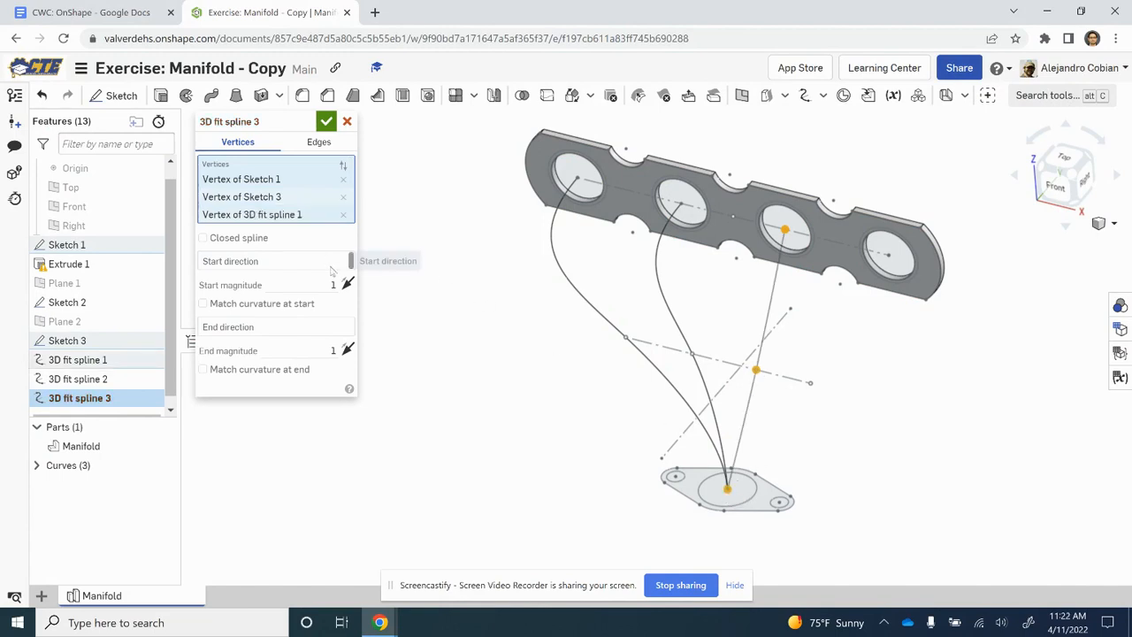
Finish the third spline with the third port's face as start direction, start magnitude 2, and the flange's central face as reversed end direction.
{"action": "left_click", "coordinate": [264, 263]}
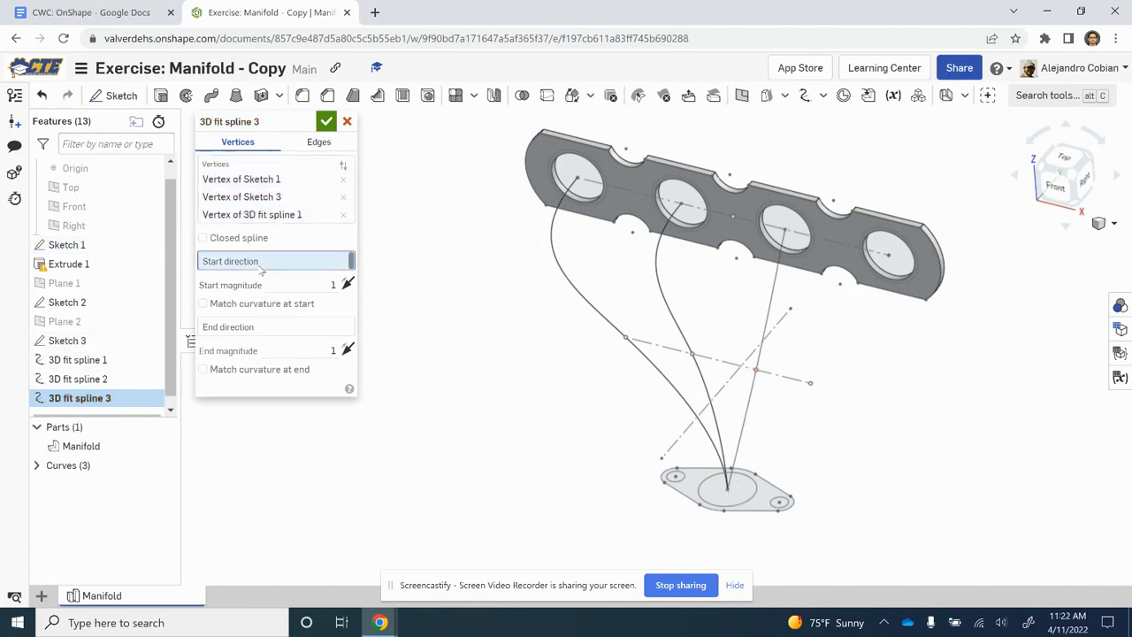
{"action": "left_click", "coordinate": [779, 227]}
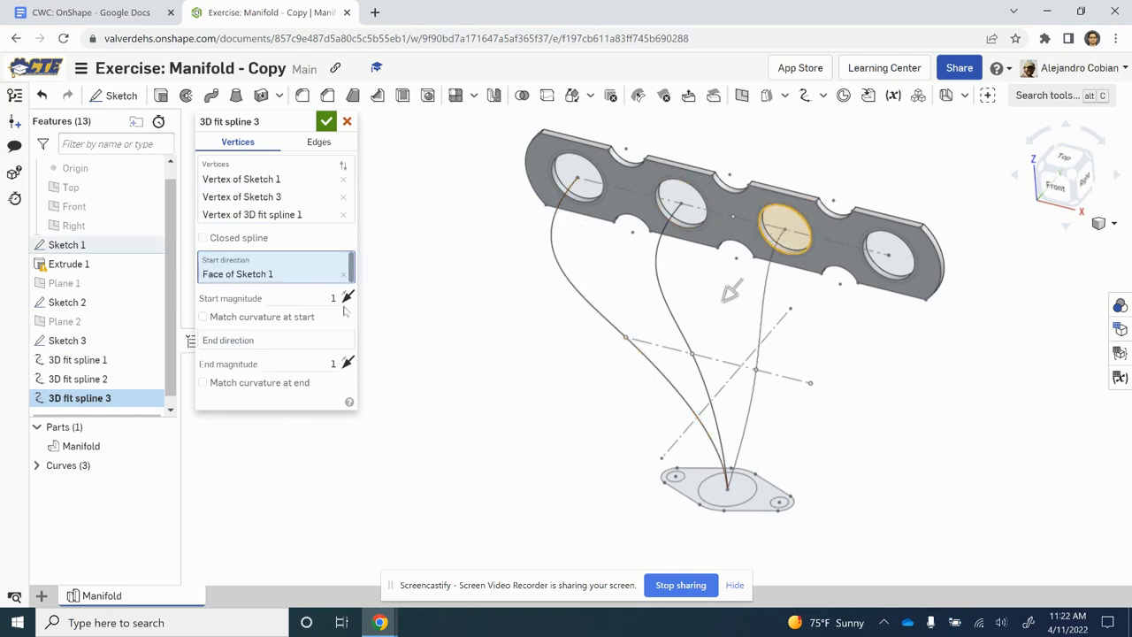
{"action": "type", "text": "2"}
{"action": "left_click", "coordinate": [309, 345]}
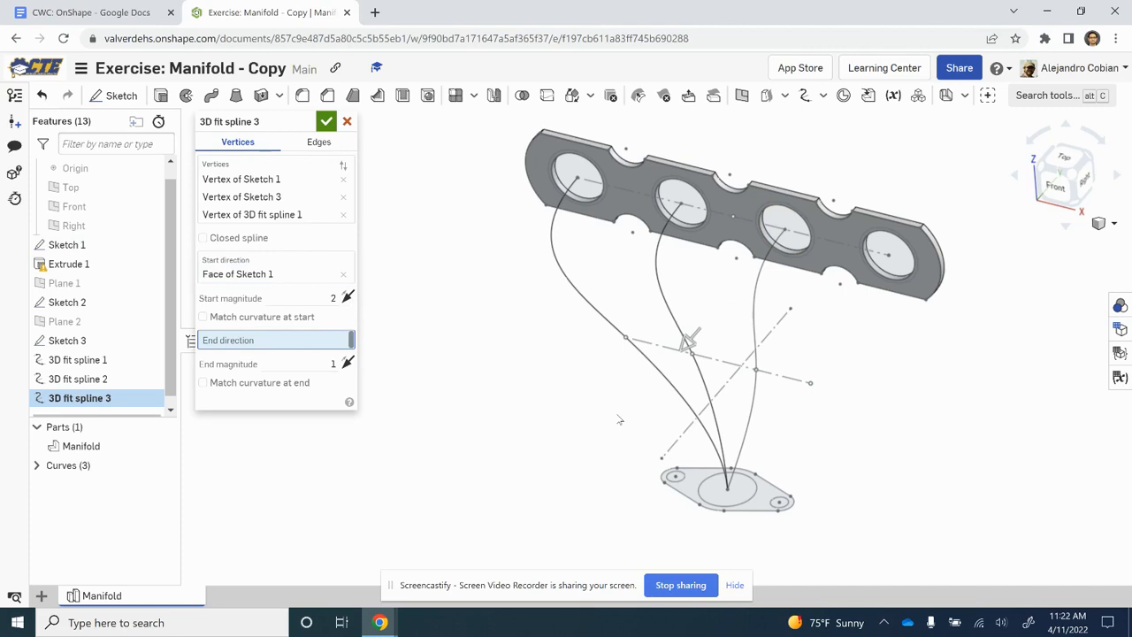
{"action": "left_click", "coordinate": [727, 502]}
{"action": "mouse_move", "coordinate": [808, 474]}
{"action": "right_mouse_down"}
{"action": "mouse_move", "coordinate": [808, 413]}
{"action": "mouse_move", "coordinate": [809, 463]}
{"action": "right_mouse_up"}
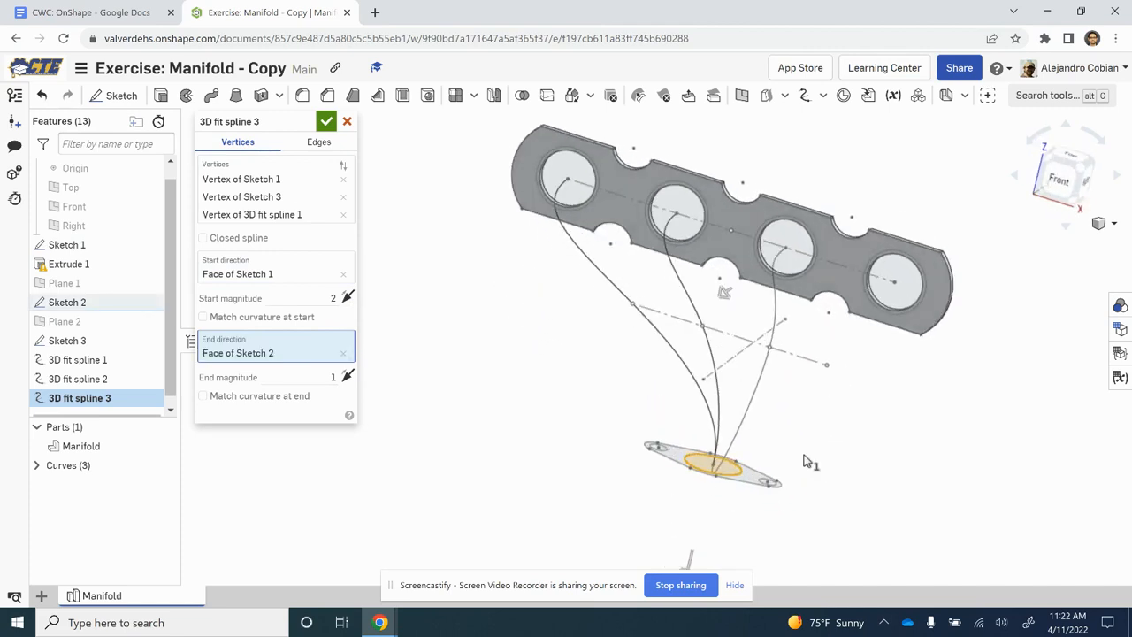
{"action": "right_click_drag", "start_coordinate": [840, 426], "coordinate": [760, 405]}
{"action": "left_click", "coordinate": [326, 122]}
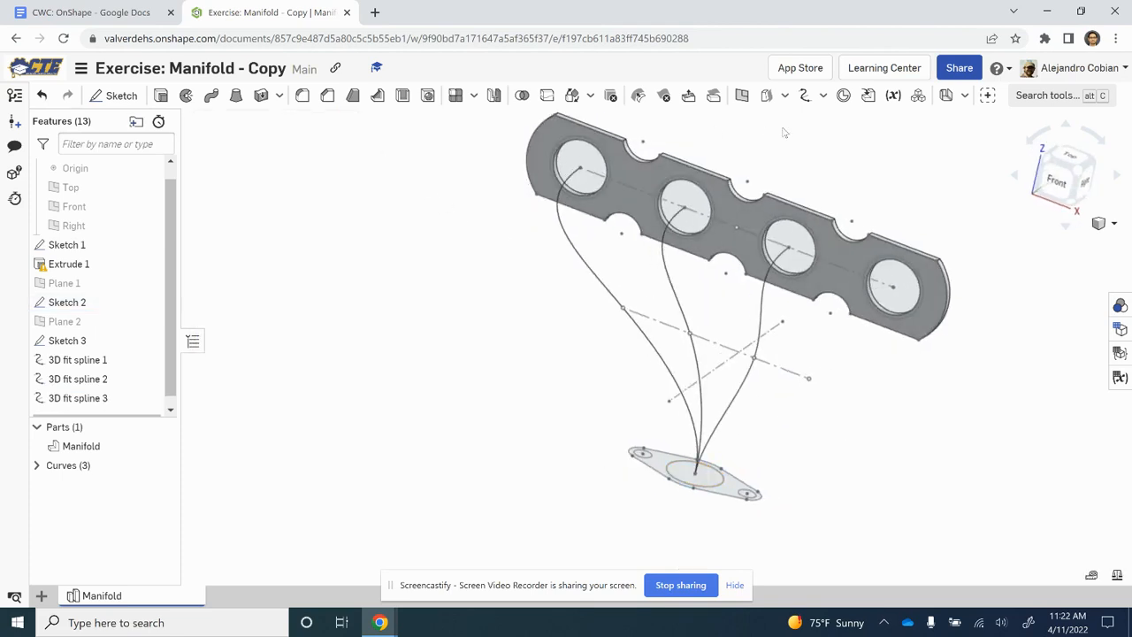
Start a fourth 3D fit spline through the fourth port's center, Sketch 3's fourth point and the flange center.
{"action": "left_click", "coordinate": [784, 94]}
{"action": "left_click", "coordinate": [804, 95]}
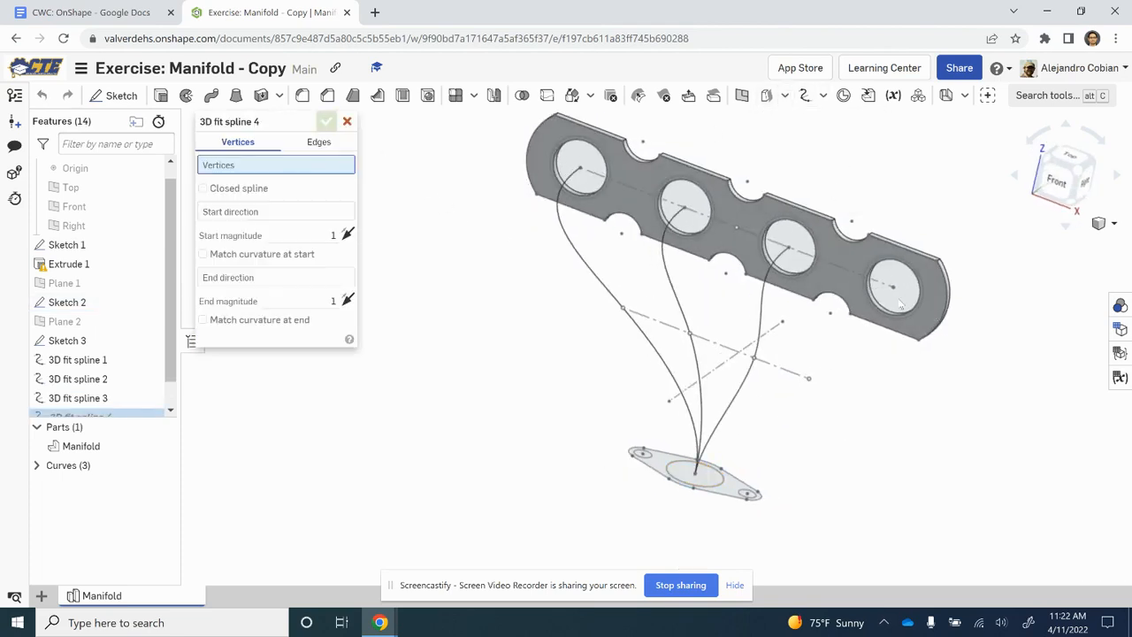
{"action": "left_click", "coordinate": [892, 290]}
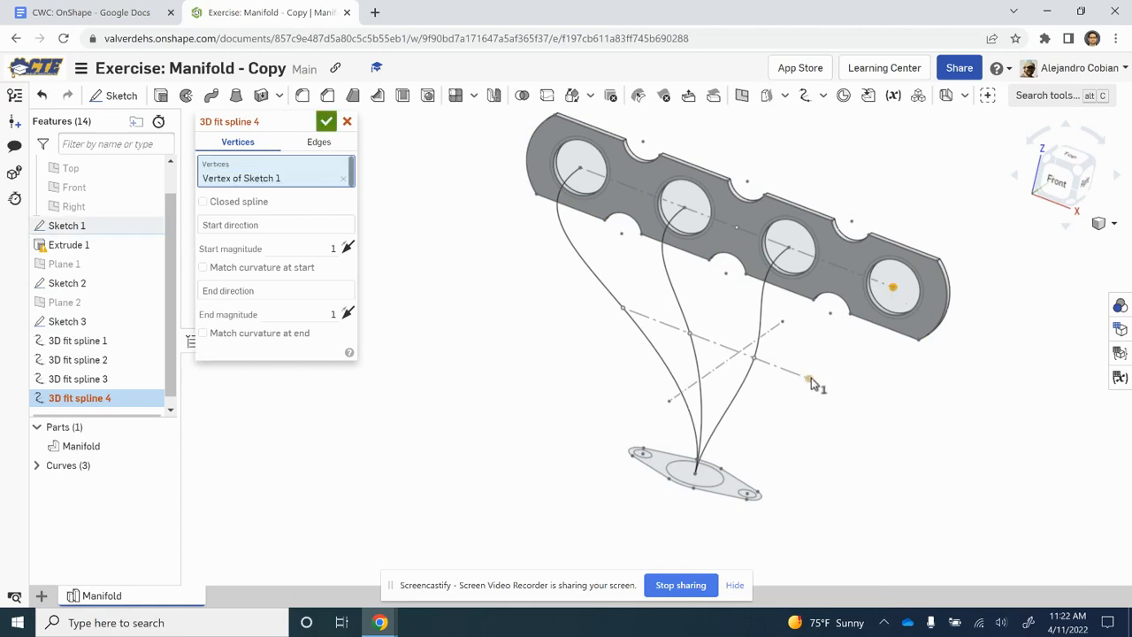
{"action": "left_click", "coordinate": [808, 379]}
{"action": "left_click", "coordinate": [696, 475]}
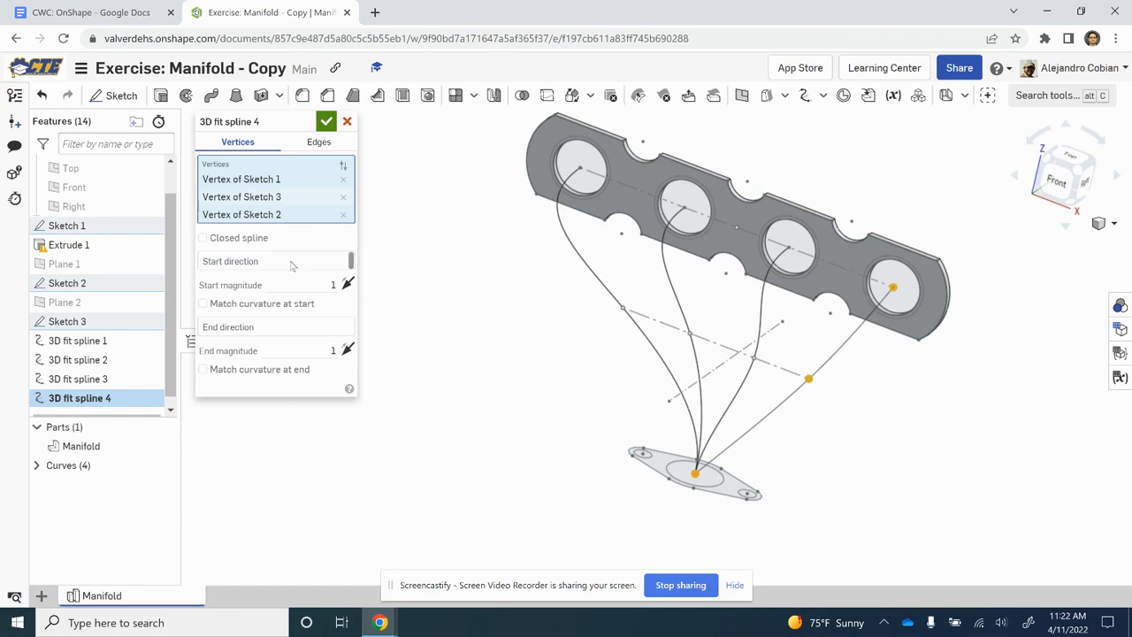
Finish the fourth spline with the fourth port's face as start direction, start magnitude 2, and the flange's central face as reversed end direction.
{"action": "left_click", "coordinate": [292, 263]}
{"action": "left_click", "coordinate": [906, 281]}
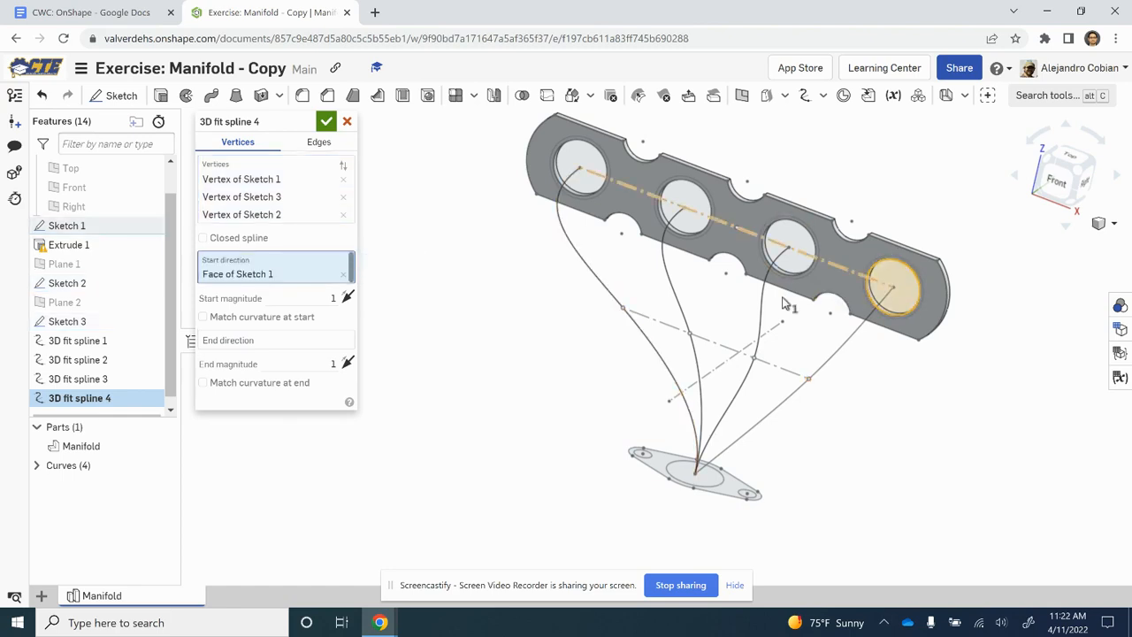
{"action": "left_click", "coordinate": [683, 479]}
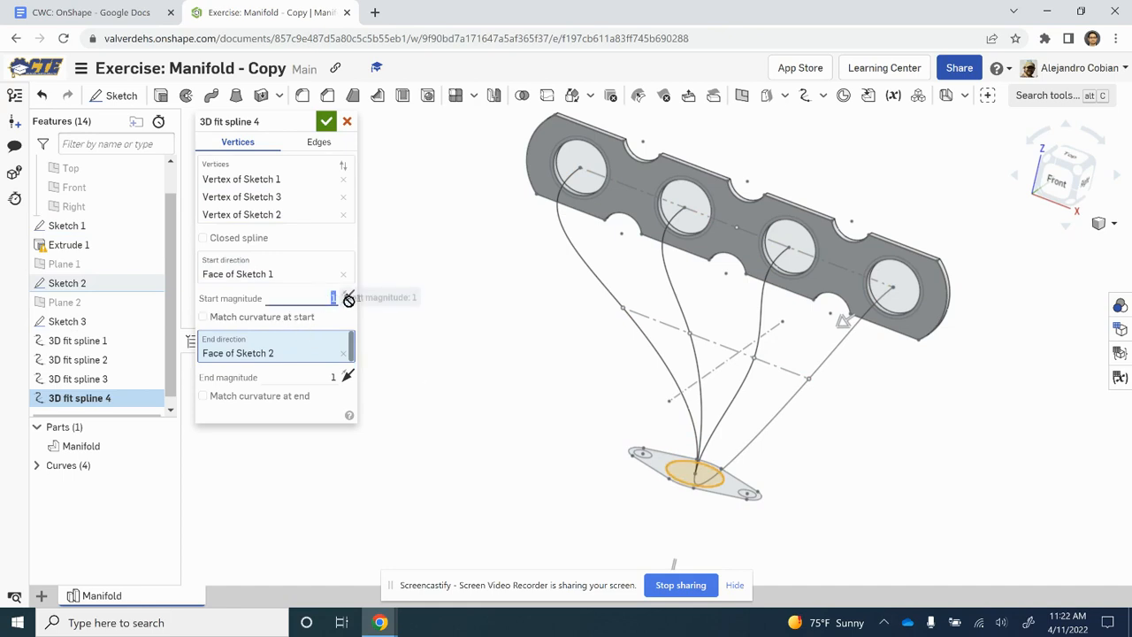
{"action": "type", "text": "2"}
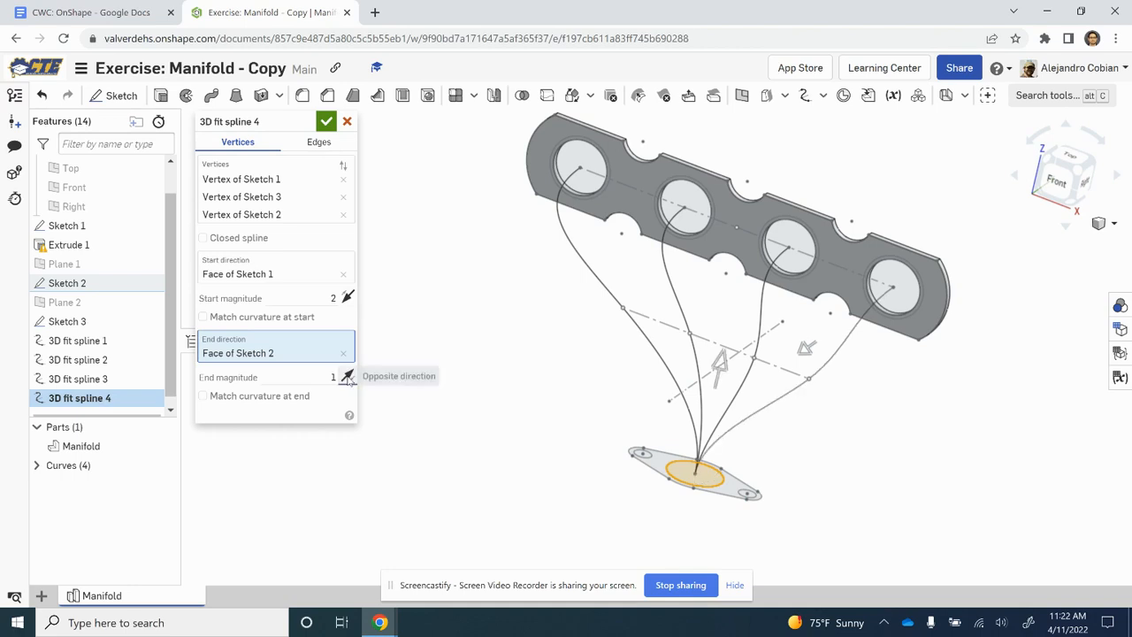
{"action": "right_click_drag", "start_coordinate": [632, 434], "coordinate": [606, 431]}
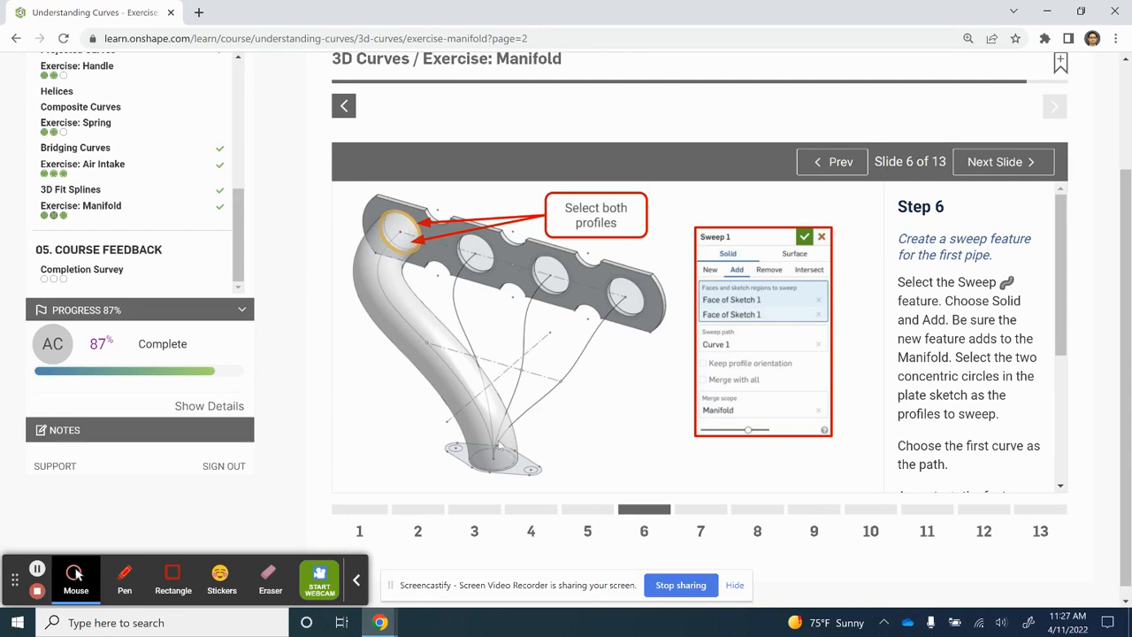
Return to the Onshape model and start a solid Add sweep with the first port's two concentric Sketch 1 regions as profiles.
{"action": "key", "text": "alt+Tab"}
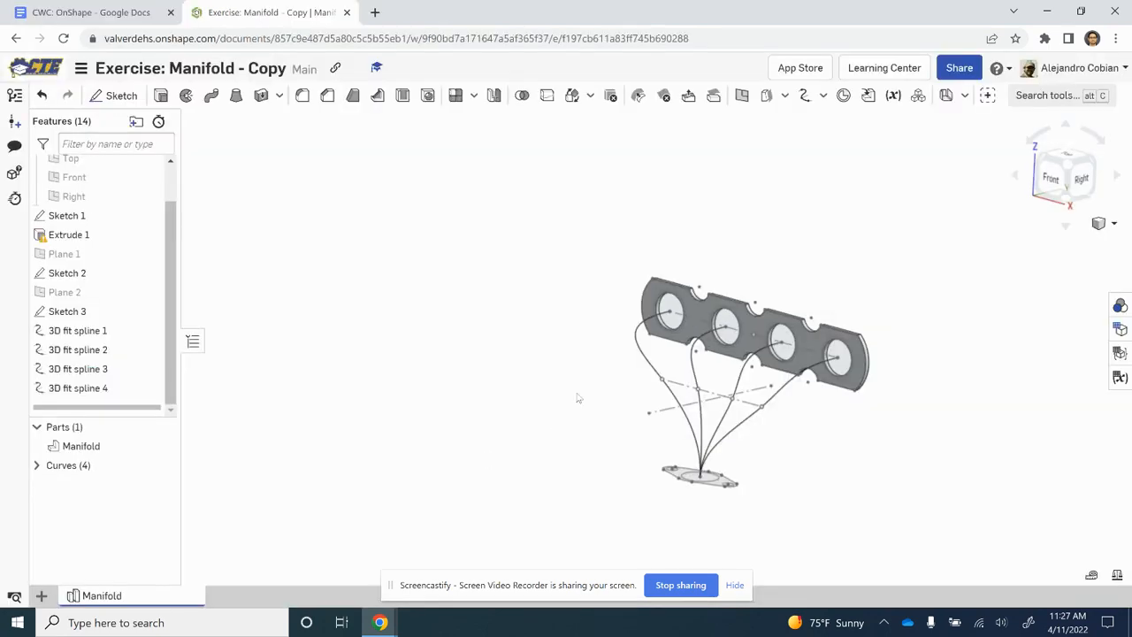
{"action": "left_click", "coordinate": [210, 97]}
{"action": "scroll", "coordinate": [647, 340], "scroll_direction": "up", "scroll_amount": 5}
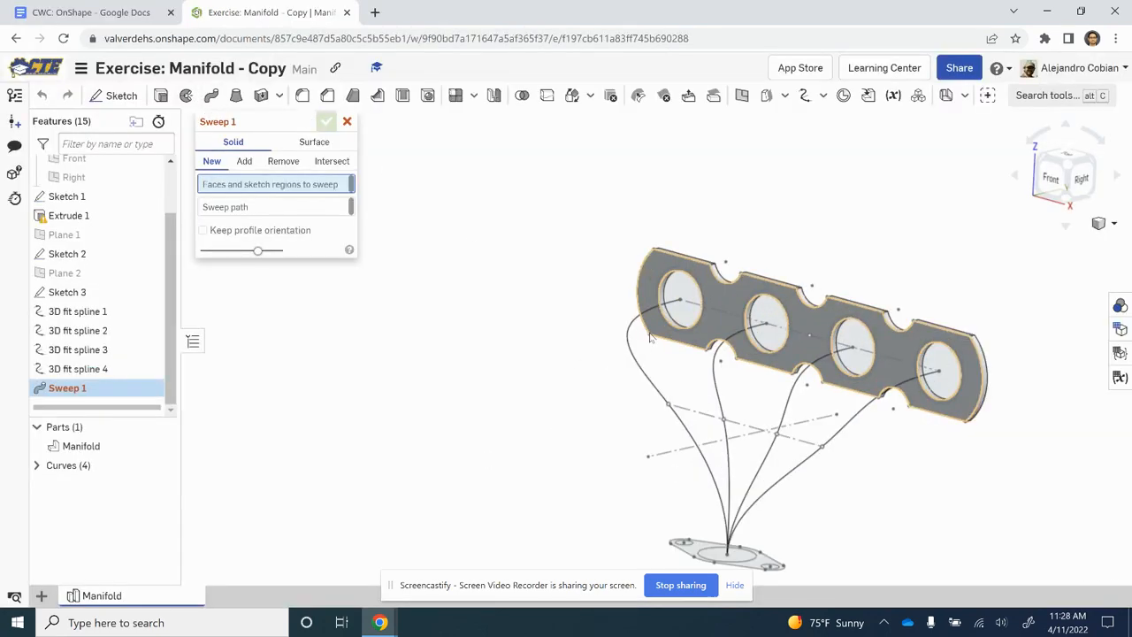
{"action": "left_click", "coordinate": [244, 161]}
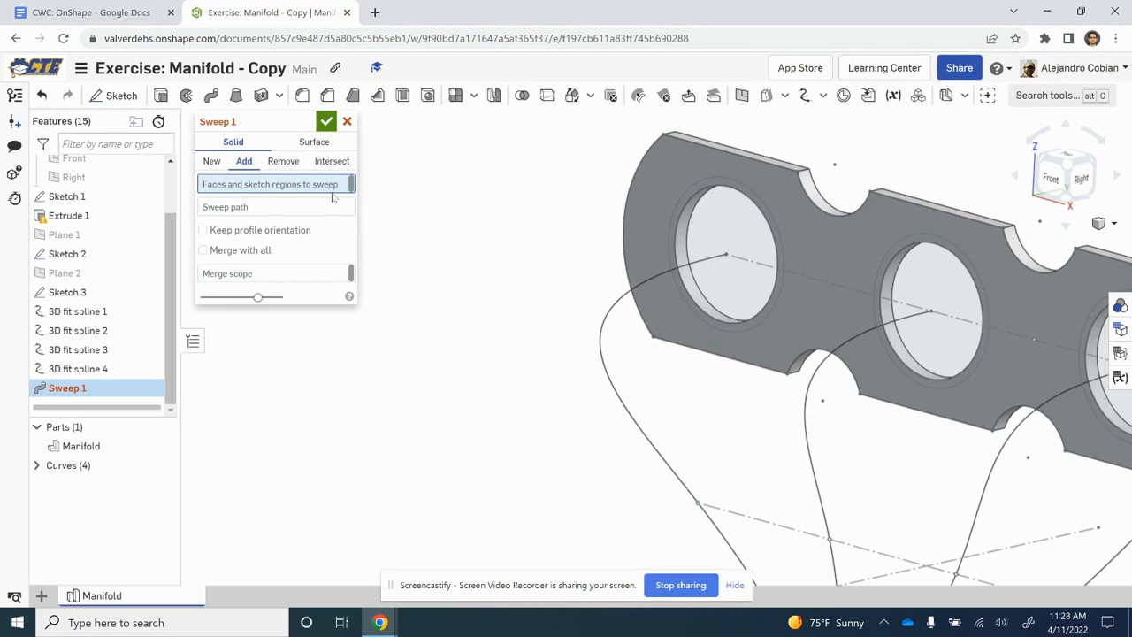
{"action": "left_click", "coordinate": [698, 237]}
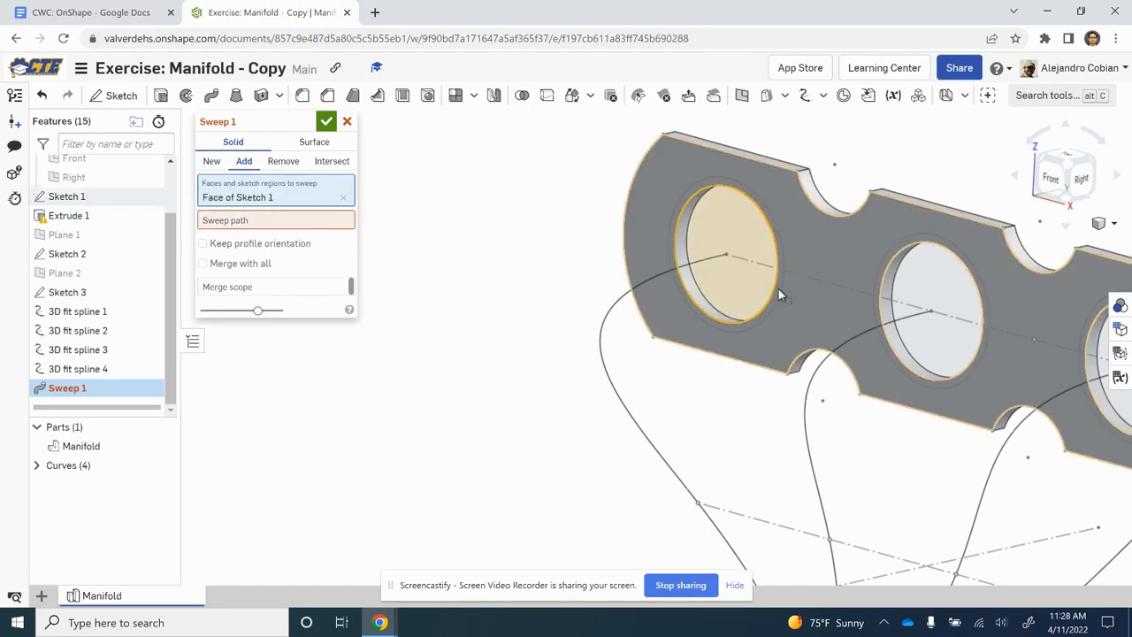
{"action": "mouse_move", "coordinate": [778, 293]}
{"action": "right_mouse_down"}
{"action": "mouse_move", "coordinate": [800, 263]}
{"action": "mouse_move", "coordinate": [782, 310]}
{"action": "right_mouse_up"}
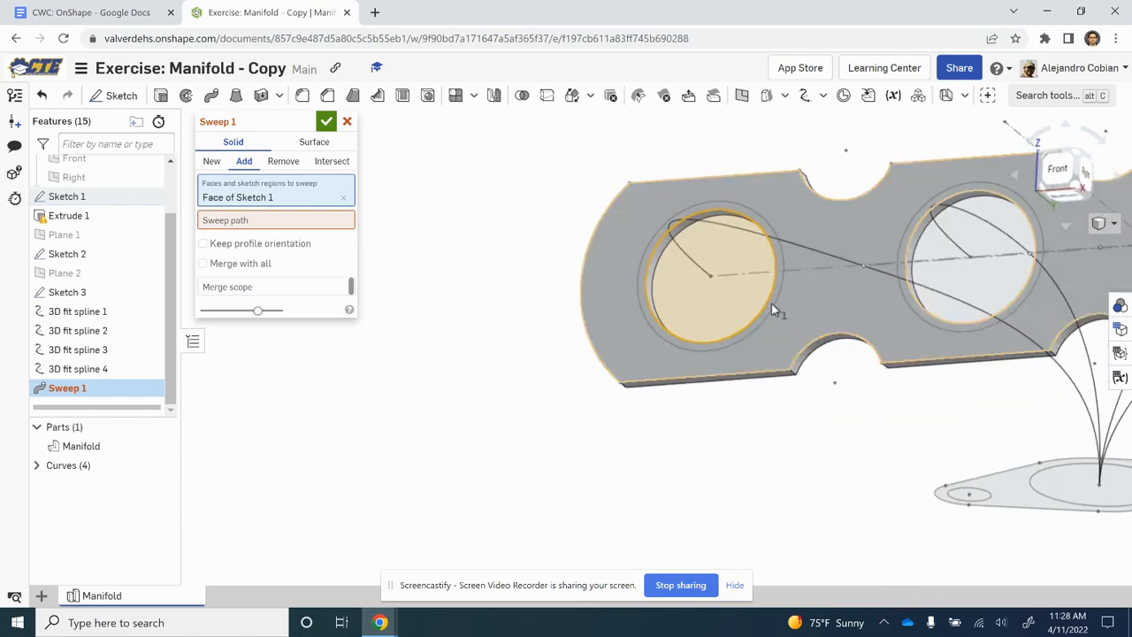
{"action": "left_click", "coordinate": [741, 334]}
{"action": "scroll", "coordinate": [741, 334], "scroll_direction": "up", "scroll_amount": 5}
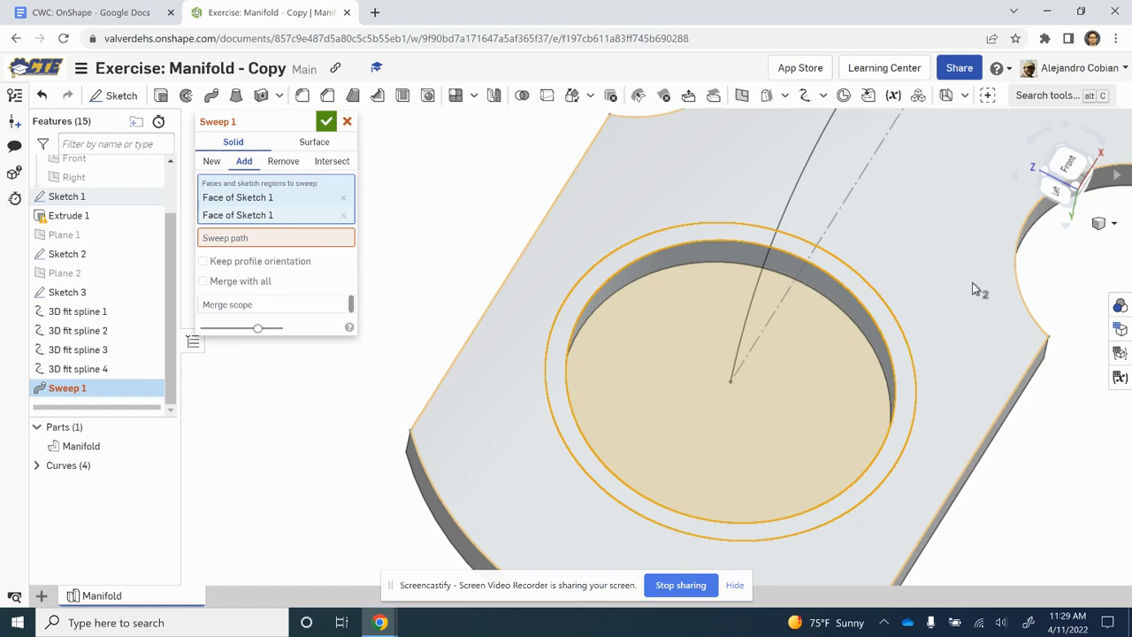
Complete the first pipe sweep along the first 3D fit spline, merging it with the Manifold part.
{"action": "scroll", "coordinate": [972, 282], "scroll_direction": "down", "scroll_amount": 6}
{"action": "right_click_drag", "start_coordinate": [1024, 338], "coordinate": [1038, 379]}
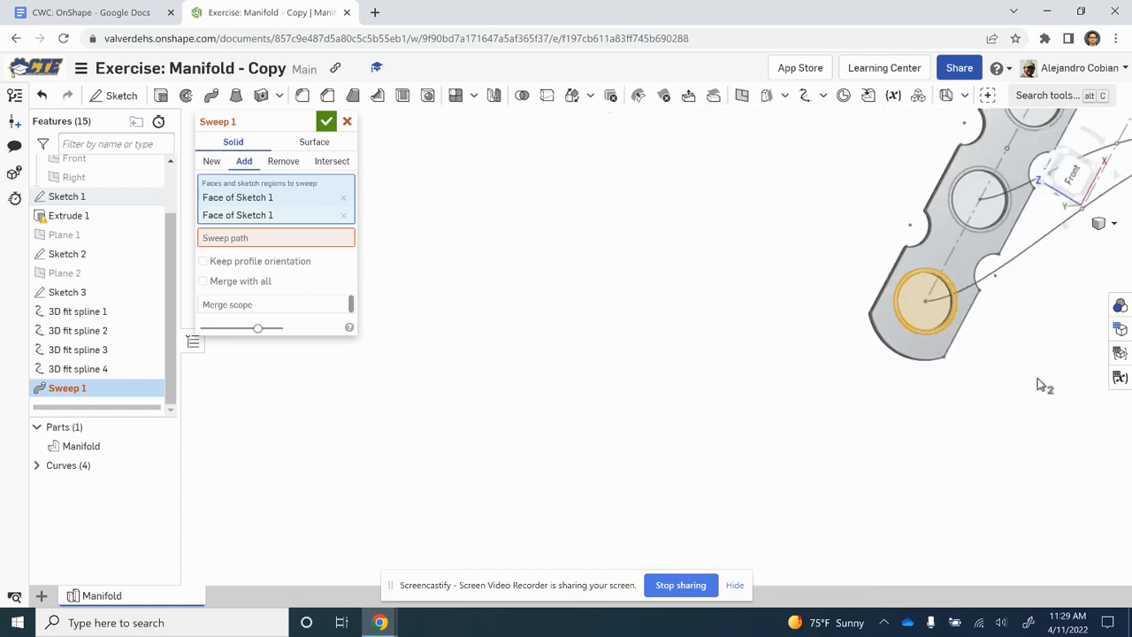
{"action": "left_click", "coordinate": [255, 238]}
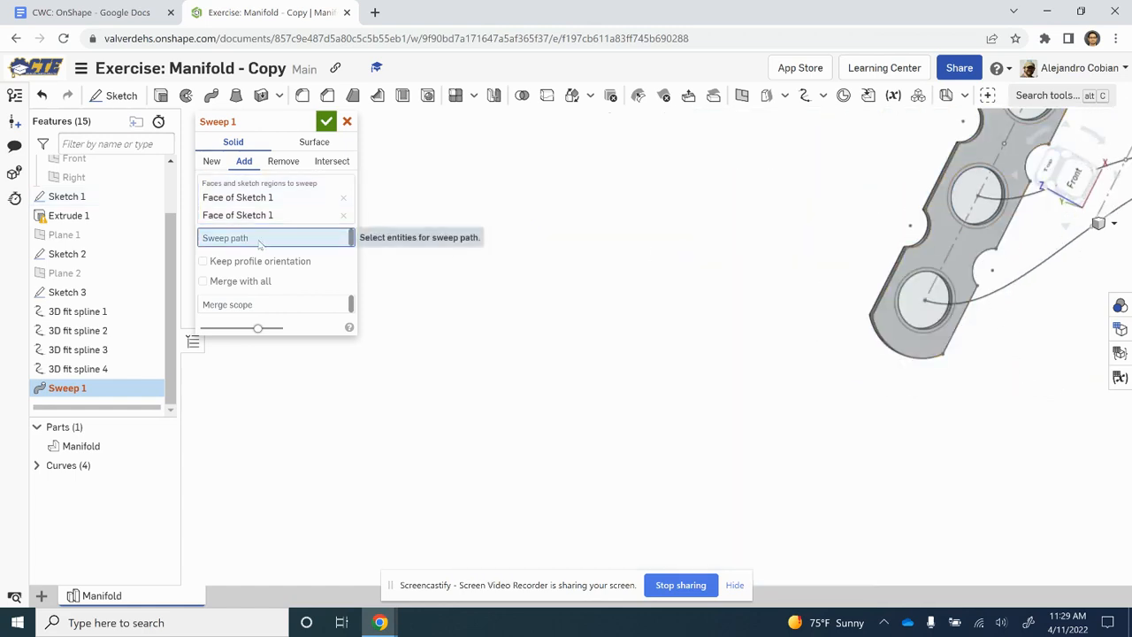
{"action": "left_click", "coordinate": [1022, 285]}
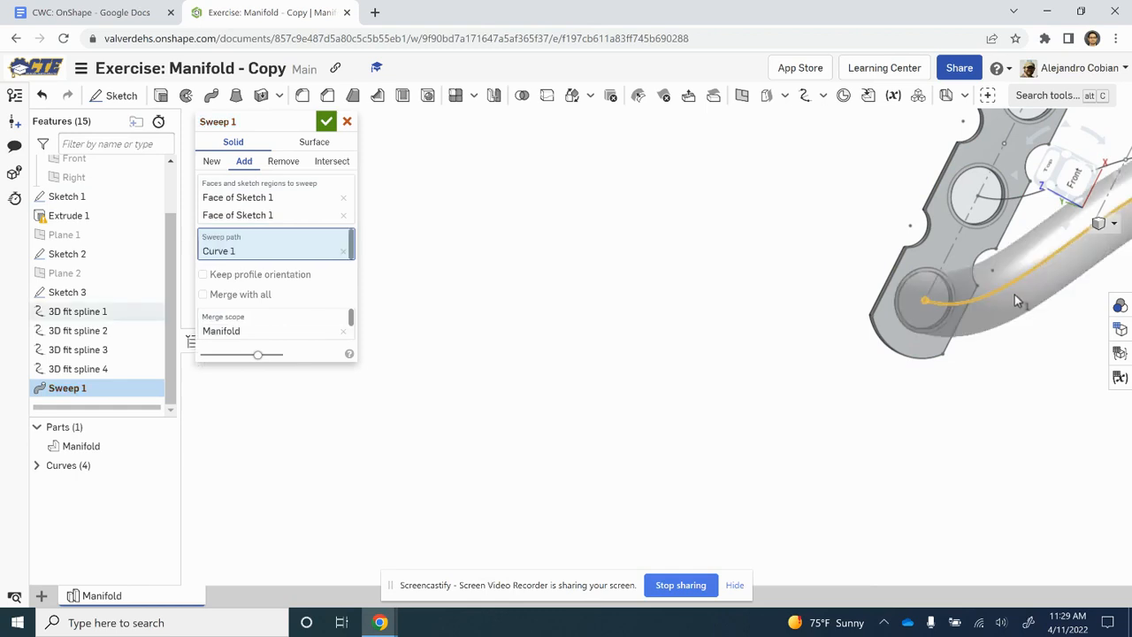
{"action": "right_click_drag", "start_coordinate": [1018, 392], "coordinate": [752, 425]}
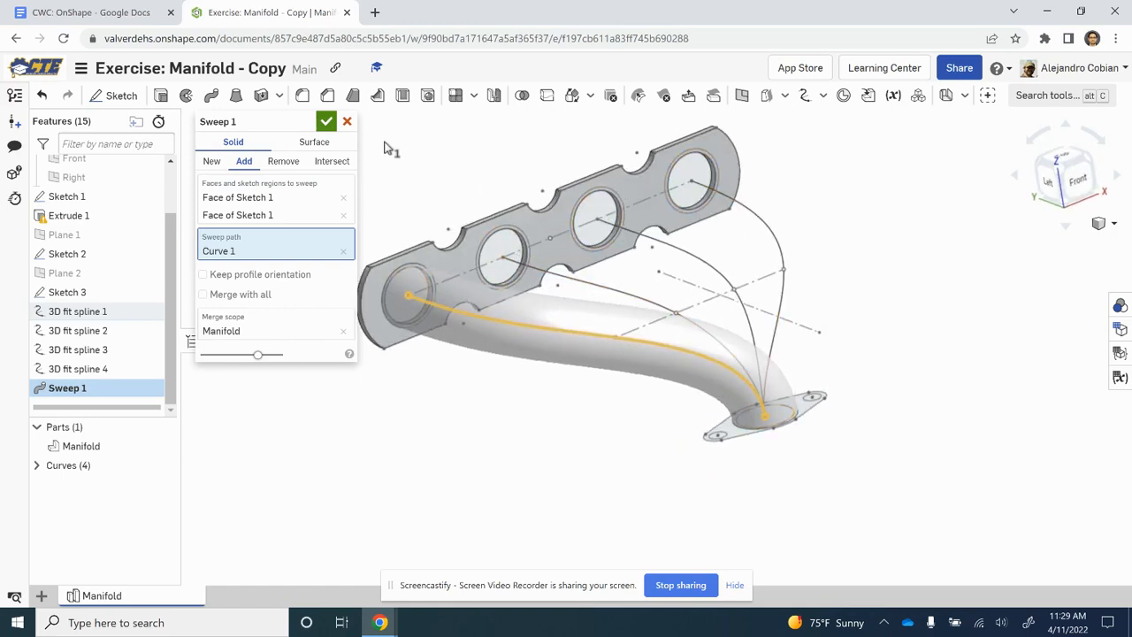
{"action": "left_click", "coordinate": [327, 122]}
Compare the first sweep with exercise slide 6 by reopening its definition and reviewing the profiles, path and merge scope.
{"action": "key", "text": "alt+Tab"}
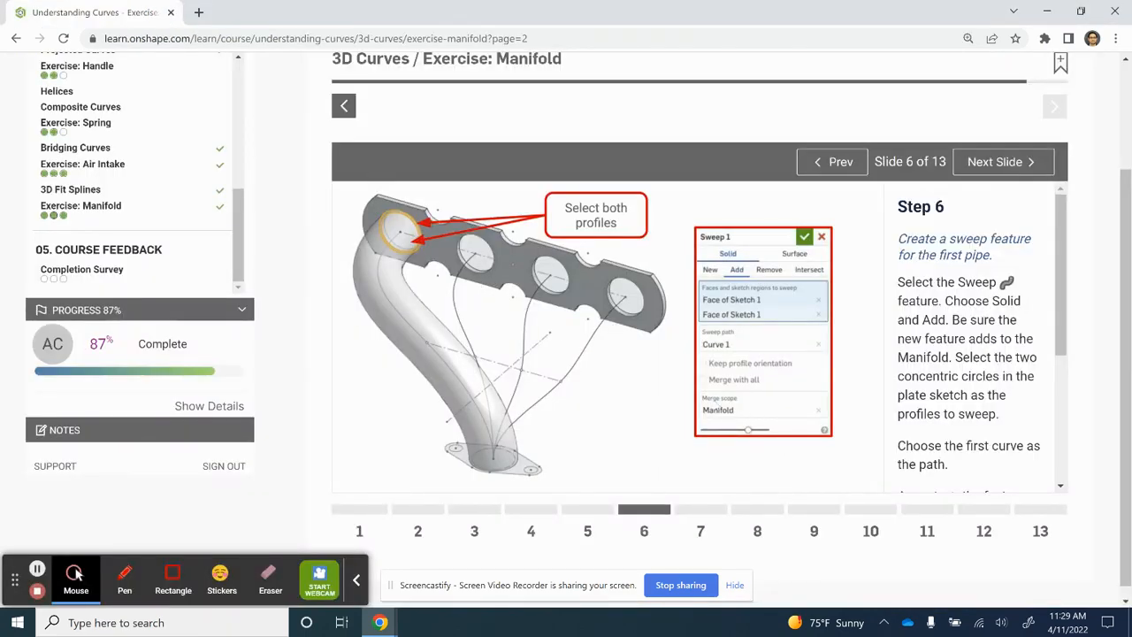
{"action": "key", "text": "alt+Tab"}
{"action": "right_click", "coordinate": [71, 391]}
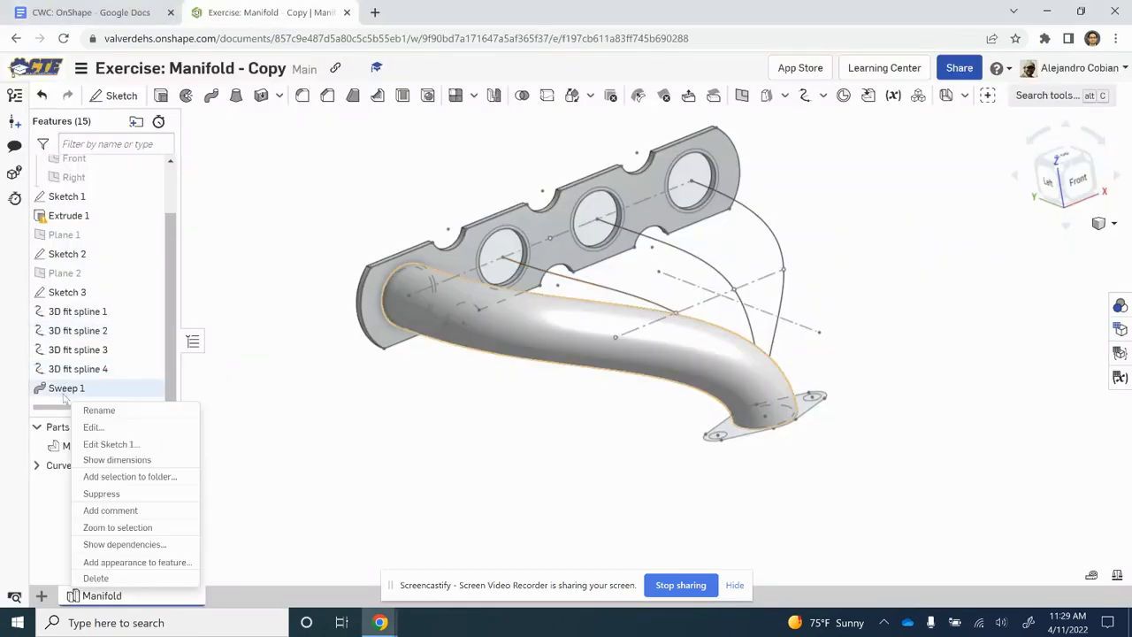
{"action": "left_click", "coordinate": [93, 428]}
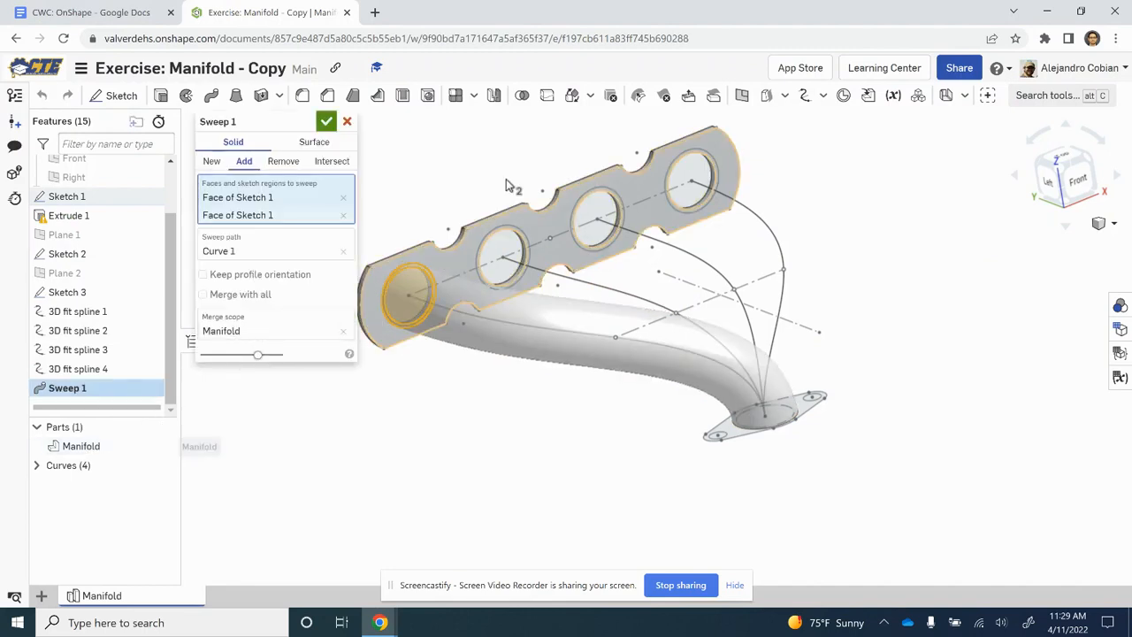
{"action": "left_click", "coordinate": [326, 121]}
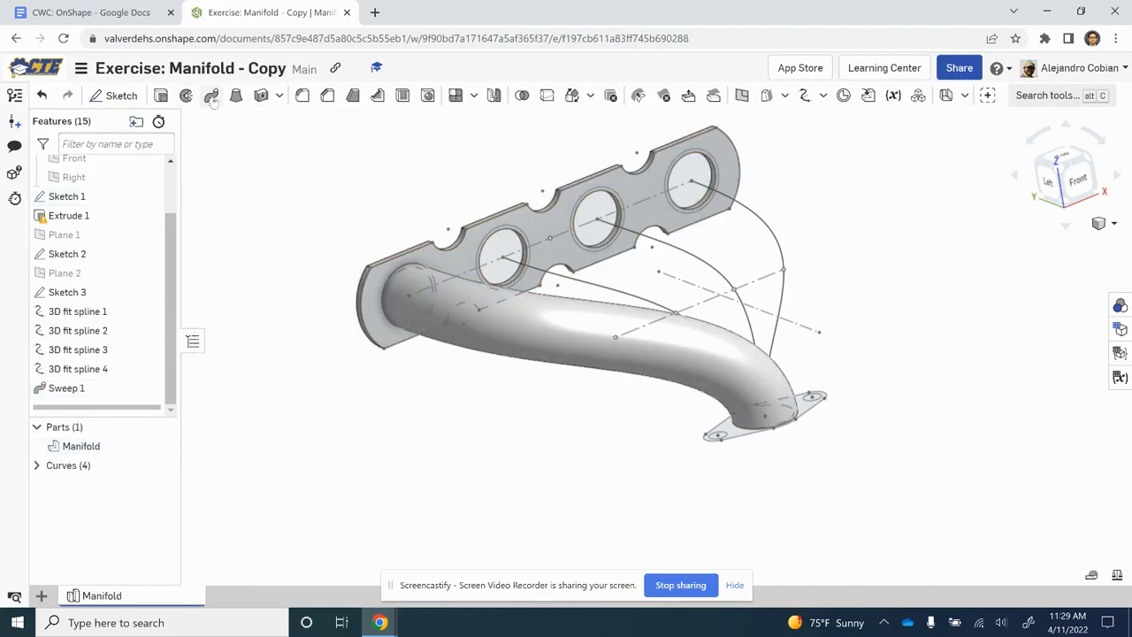
Sweep the second port's two concentric Sketch 1 regions along the second 3D fit spline, adding the pipe to the manifold.
{"action": "left_click", "coordinate": [211, 96]}
{"action": "scroll", "coordinate": [481, 254], "scroll_direction": "up", "scroll_amount": 5}
{"action": "left_click", "coordinate": [607, 269]}
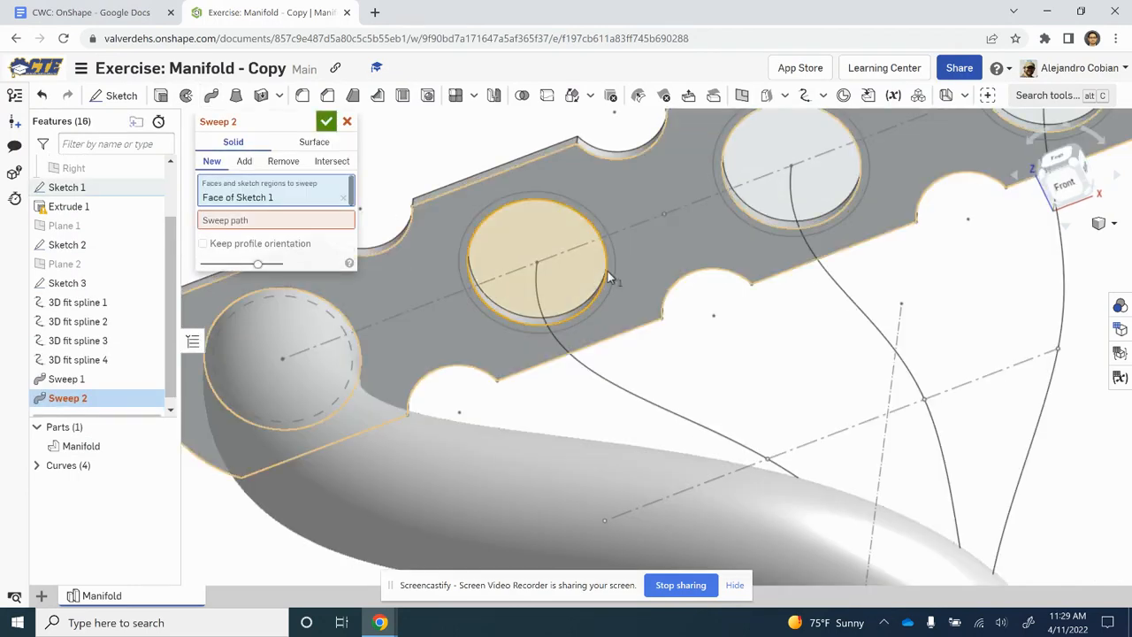
{"action": "scroll", "coordinate": [610, 267], "scroll_direction": "up", "scroll_amount": 5}
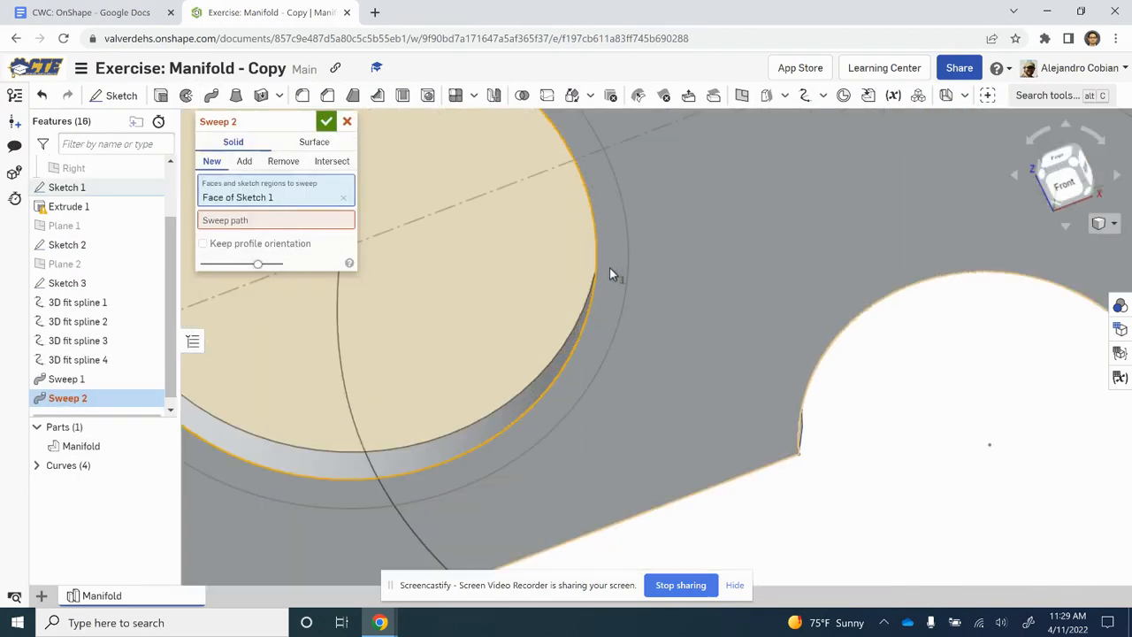
{"action": "left_click", "coordinate": [610, 267]}
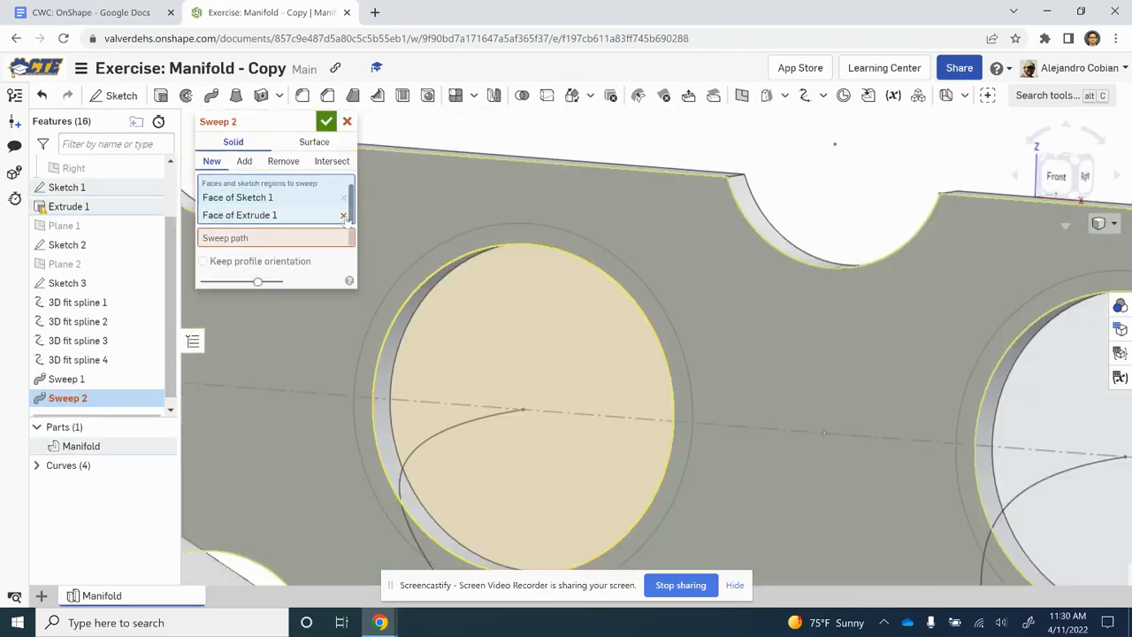
{"action": "left_click", "coordinate": [383, 324]}
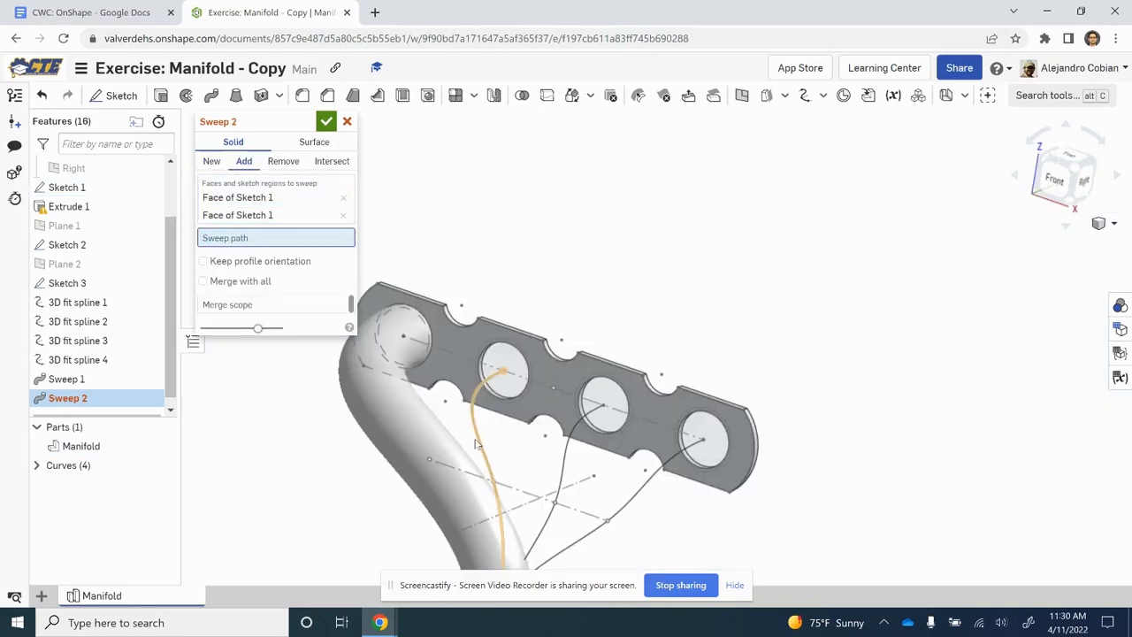
{"action": "left_click", "coordinate": [479, 444]}
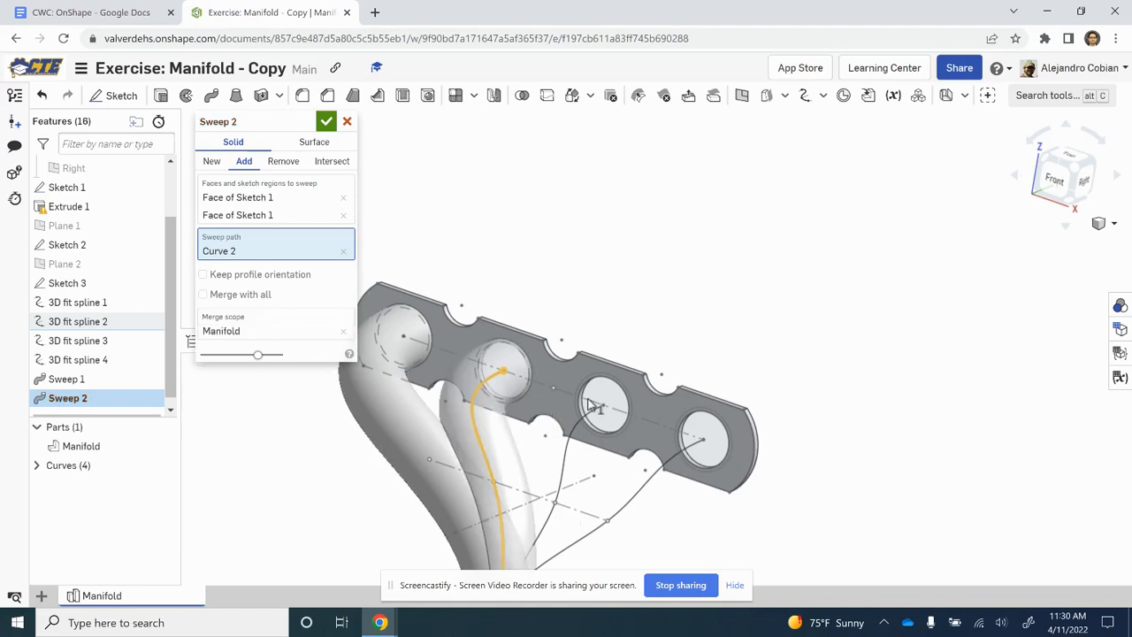
{"action": "middle_click_drag", "start_coordinate": [556, 448], "coordinate": [648, 320]}
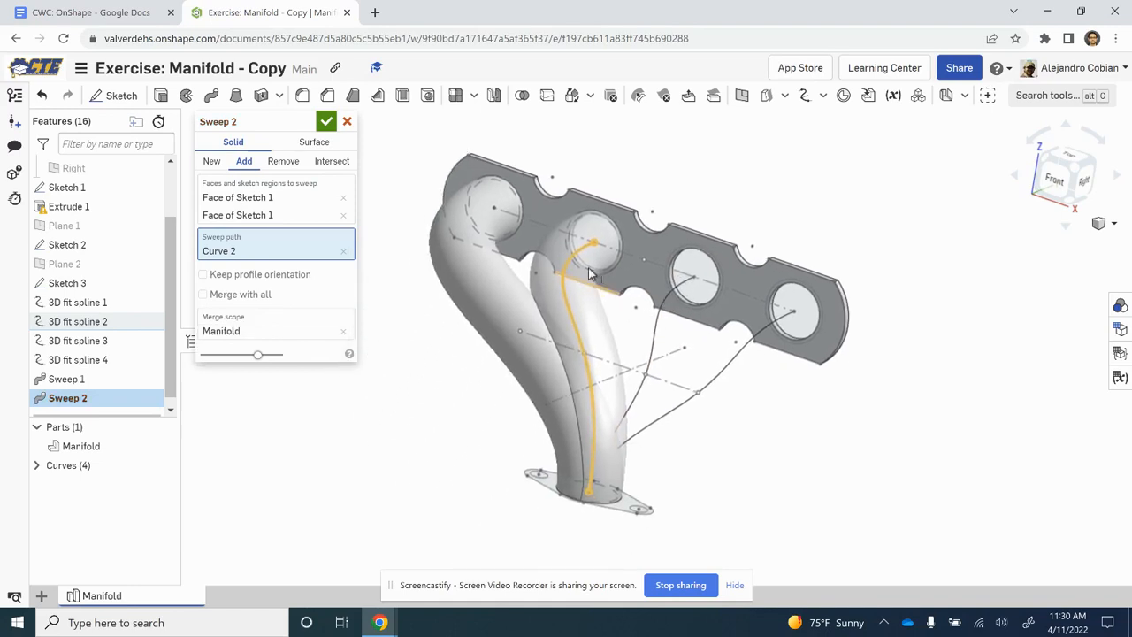
{"action": "left_click", "coordinate": [325, 122]}
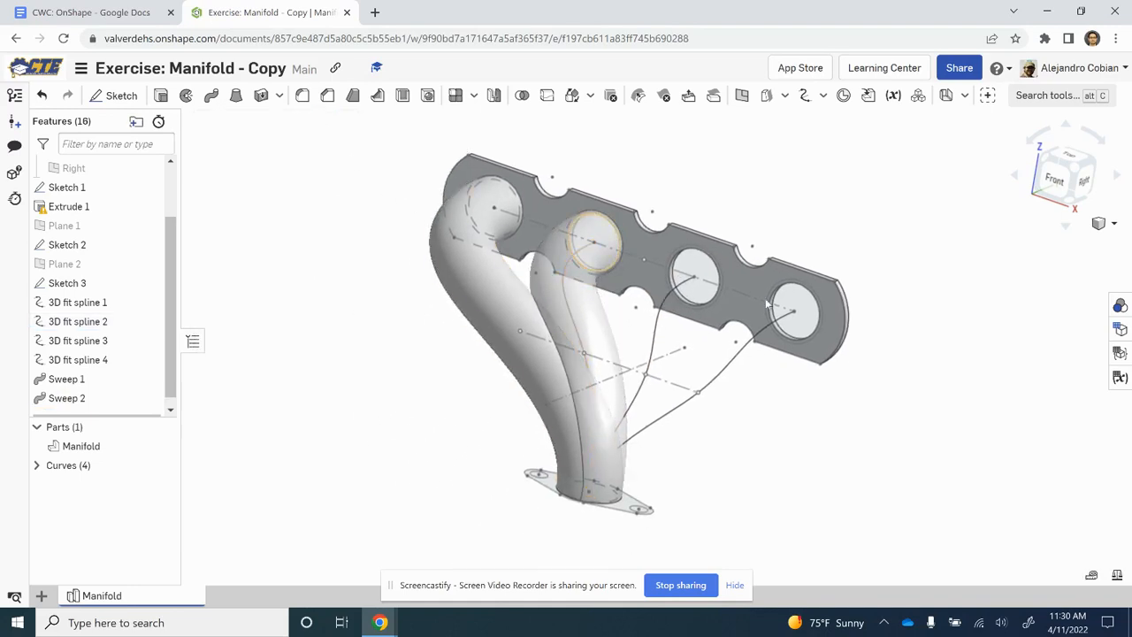
Sweep the third port's two concentric Sketch 1 regions along the third 3D fit spline, adding the pipe to the manifold.
{"action": "scroll", "coordinate": [685, 257], "scroll_direction": "up", "scroll_amount": 5}
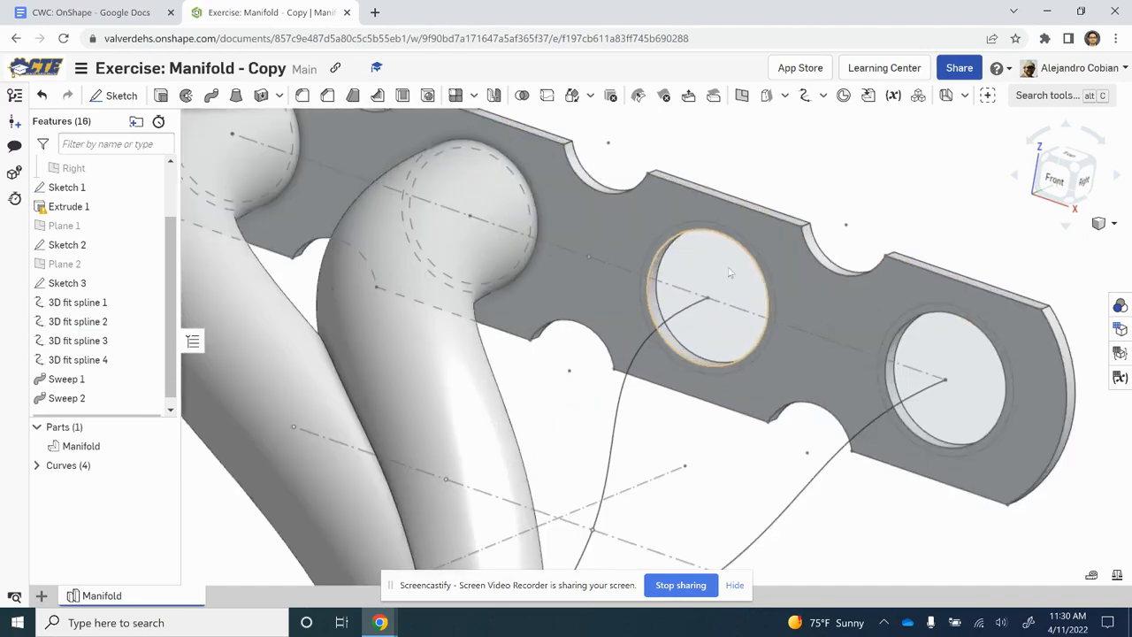
{"action": "left_click", "coordinate": [210, 96]}
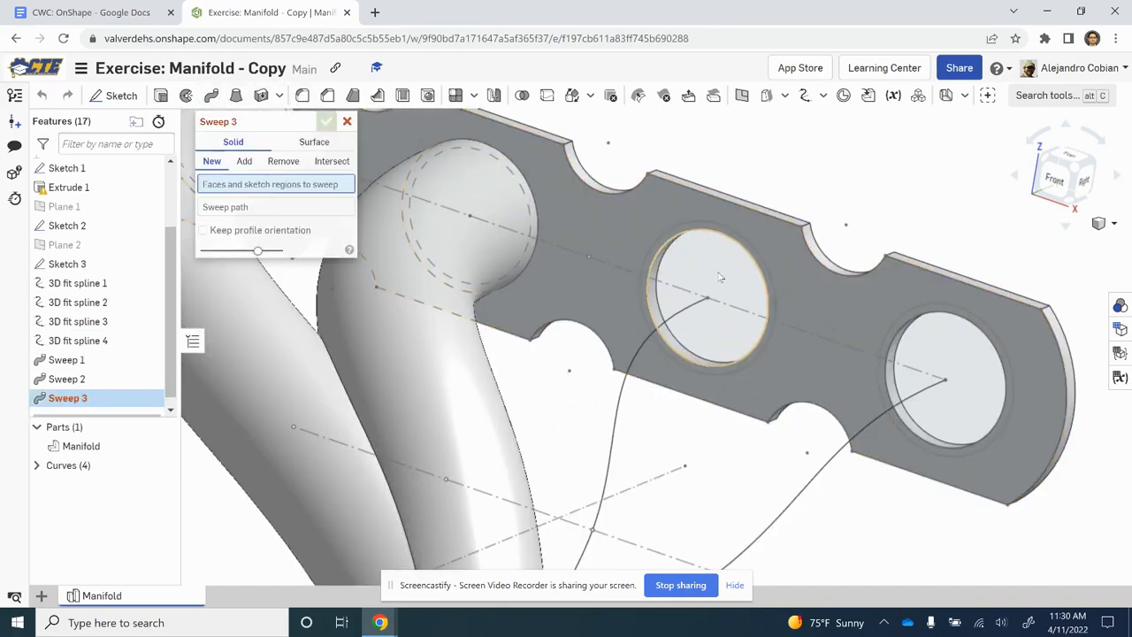
{"action": "left_click", "coordinate": [244, 161]}
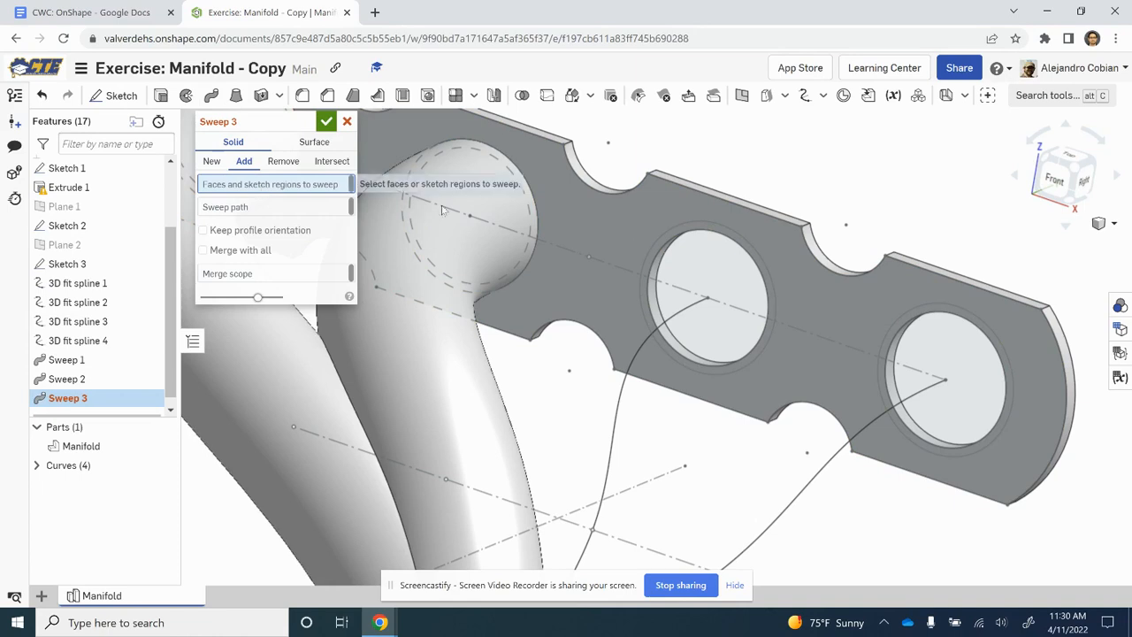
{"action": "left_click", "coordinate": [764, 278]}
{"action": "left_click", "coordinate": [735, 296]}
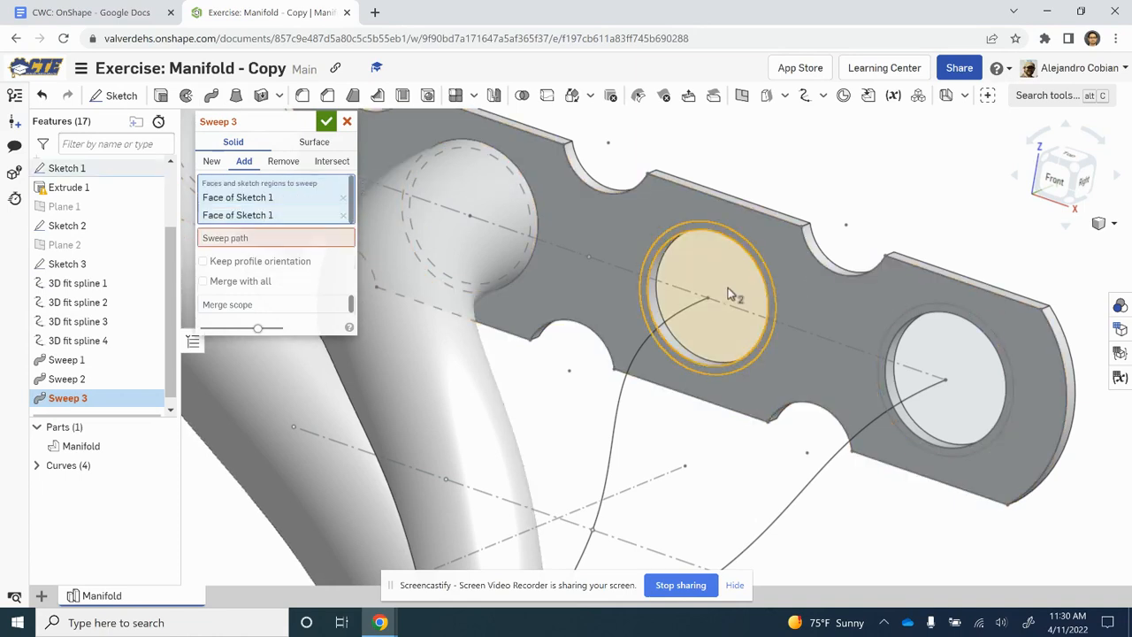
{"action": "left_click", "coordinate": [285, 239]}
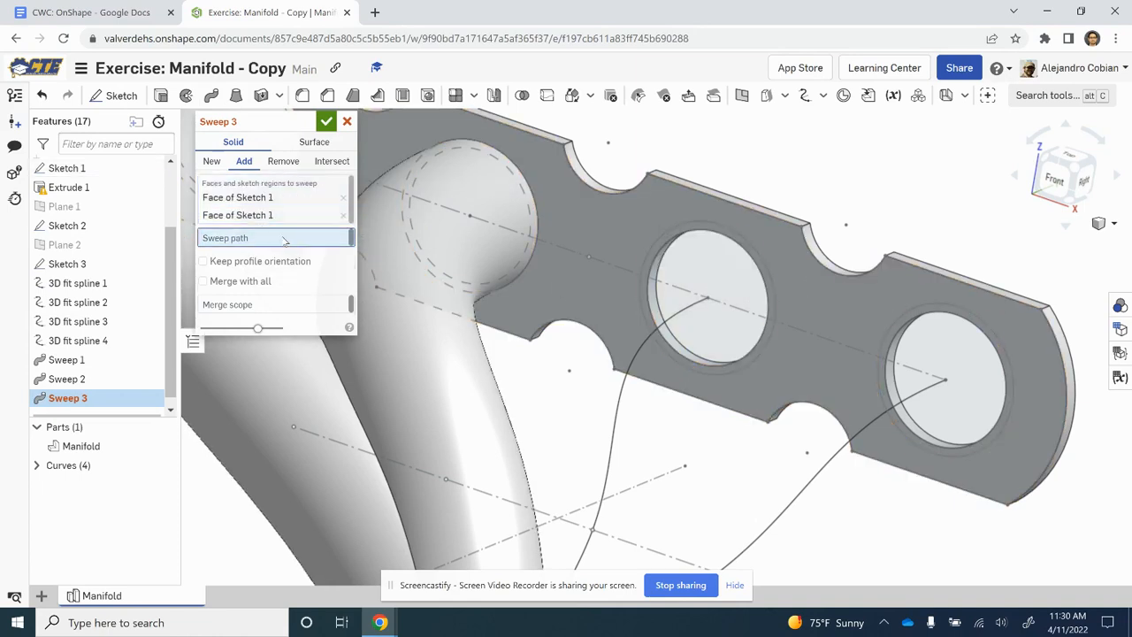
{"action": "left_click", "coordinate": [630, 416]}
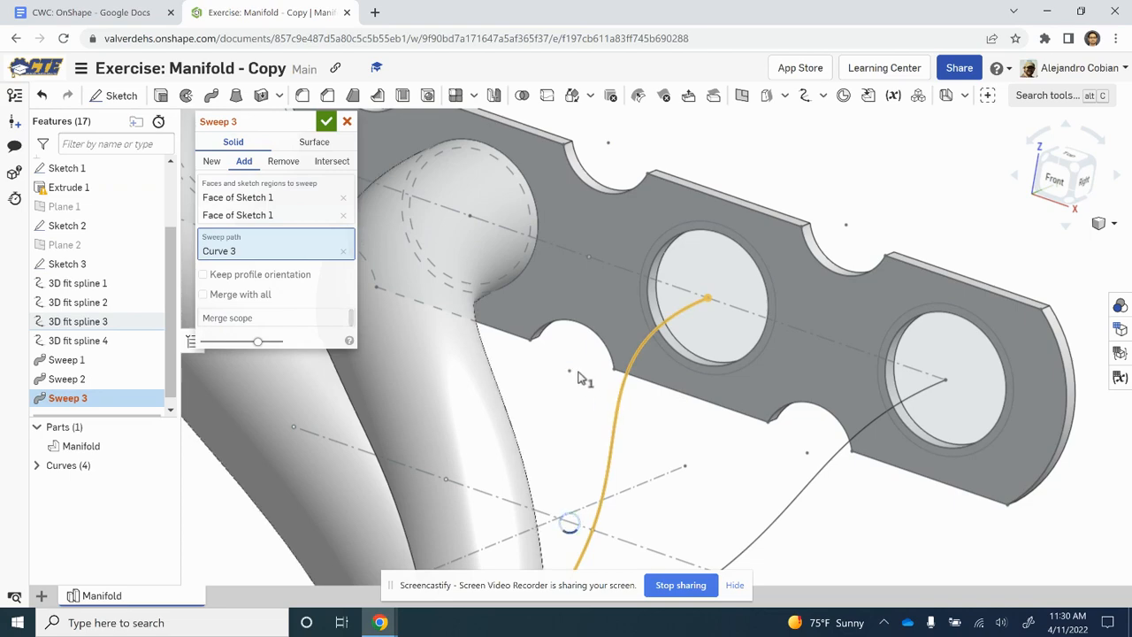
{"action": "left_click", "coordinate": [326, 121]}
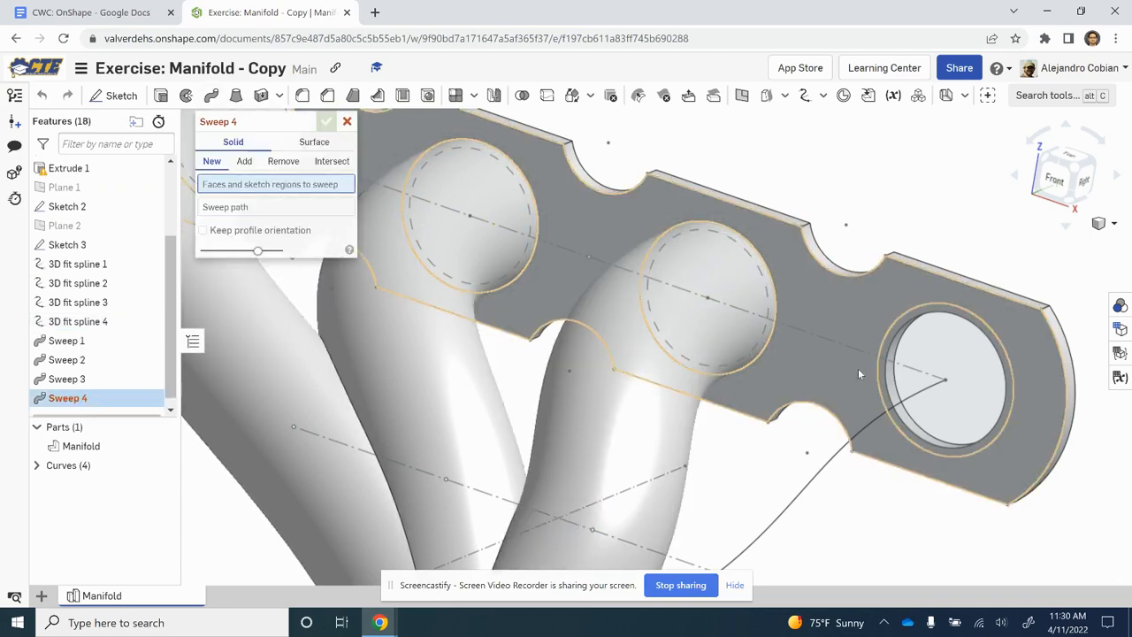
Sweep the fourth port's two concentric Sketch 1 regions along the fourth 3D fit spline, adding the pipe to the Manifold part.
{"action": "left_click", "coordinate": [980, 369]}
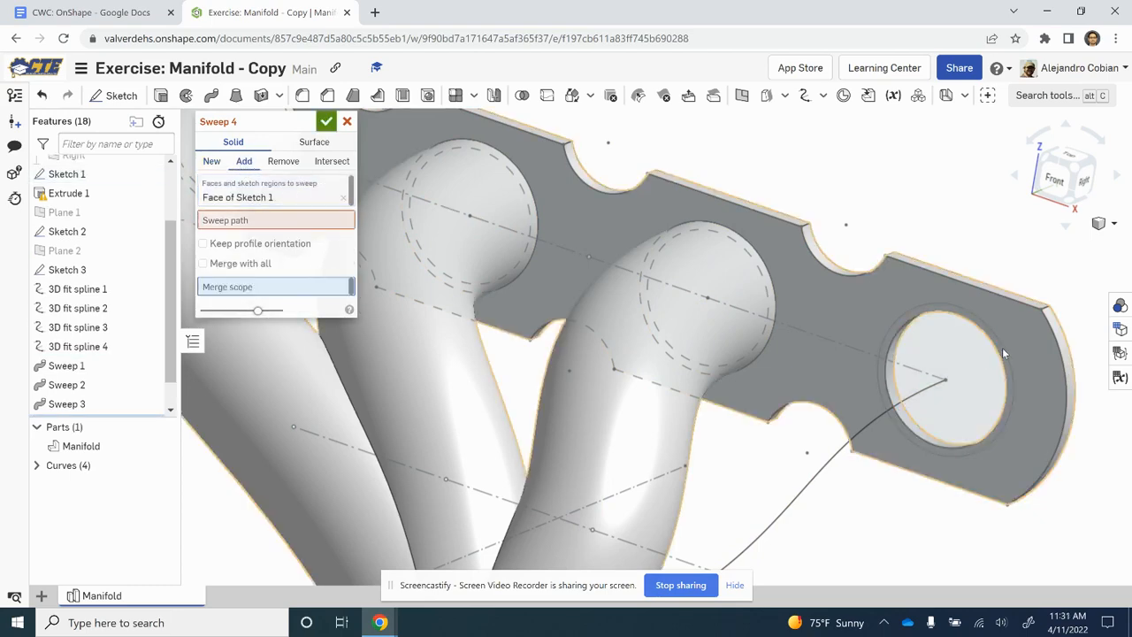
{"action": "right_click_drag", "start_coordinate": [997, 354], "coordinate": [916, 327]}
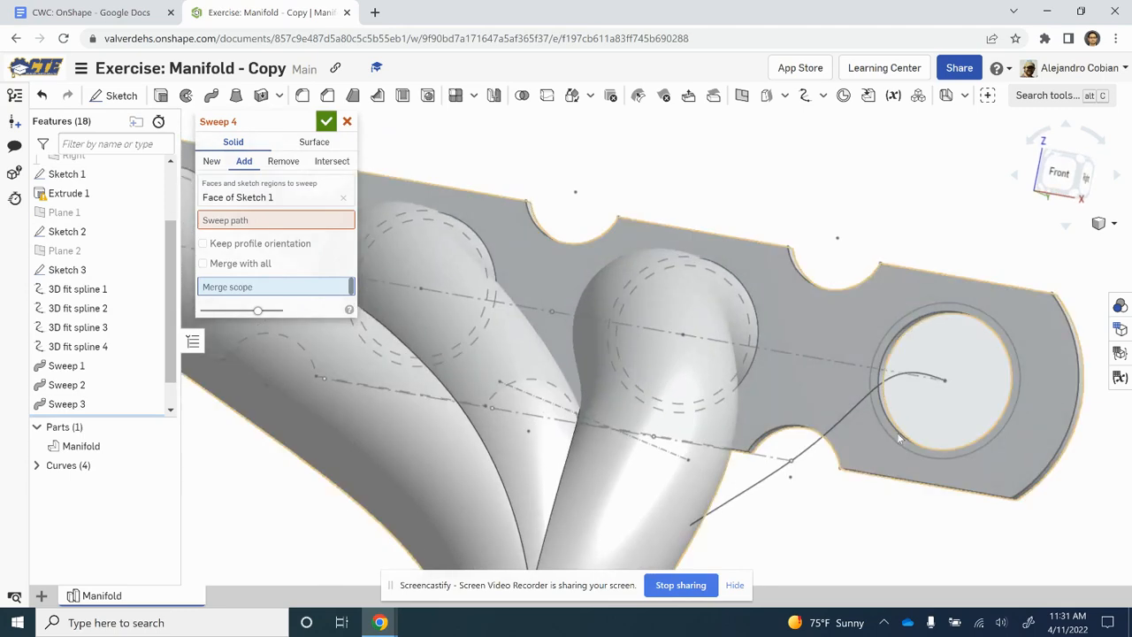
{"action": "scroll", "coordinate": [897, 432], "scroll_direction": "up", "scroll_amount": 5}
{"action": "left_click", "coordinate": [748, 297]}
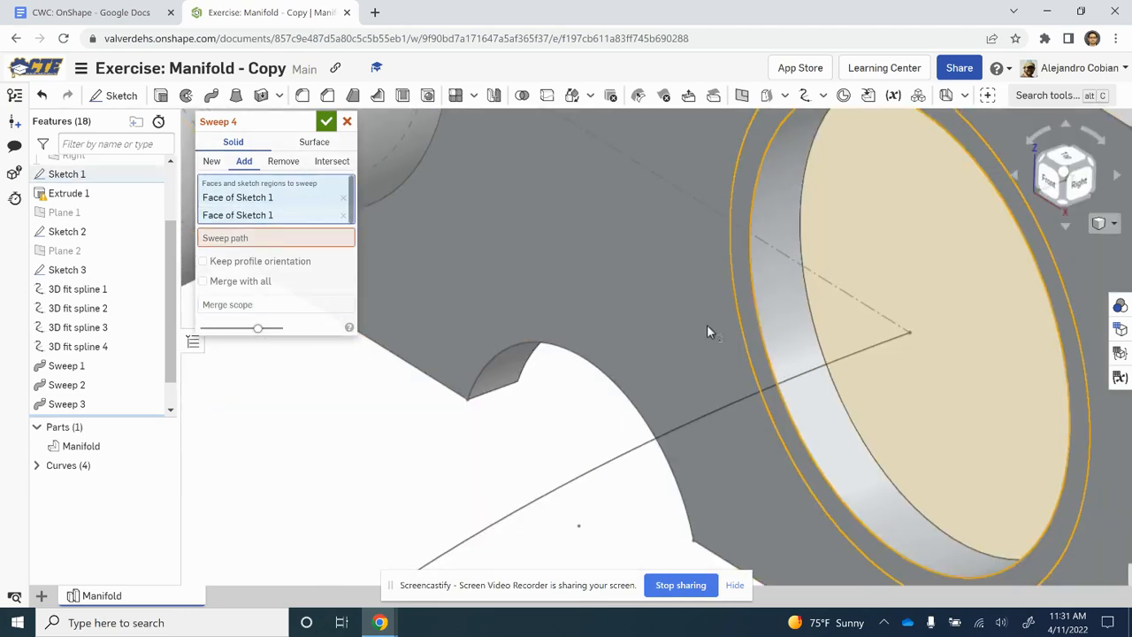
{"action": "scroll", "coordinate": [723, 316], "scroll_direction": "down", "scroll_amount": 5}
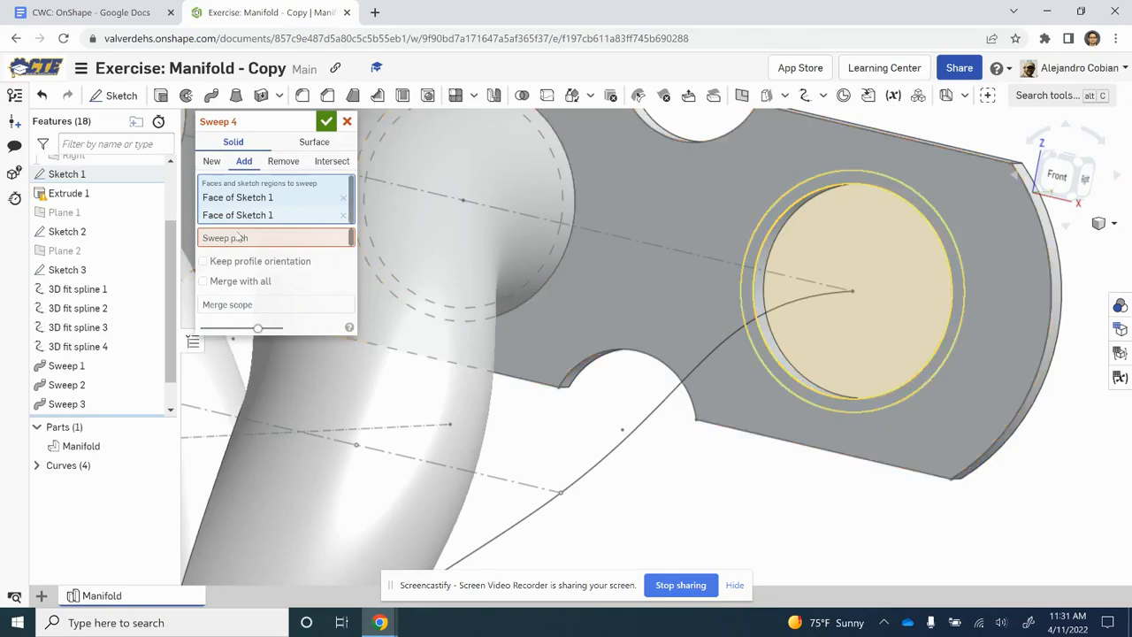
{"action": "left_click", "coordinate": [239, 237]}
{"action": "left_click", "coordinate": [612, 449]}
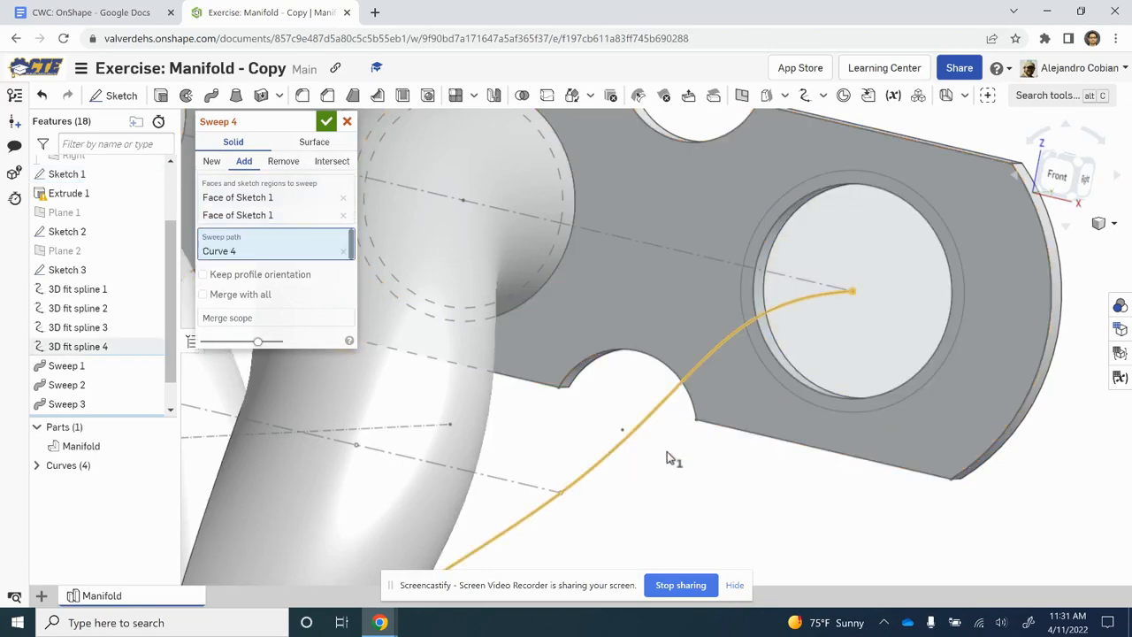
{"action": "scroll", "coordinate": [724, 469], "scroll_direction": "down", "scroll_amount": 10}
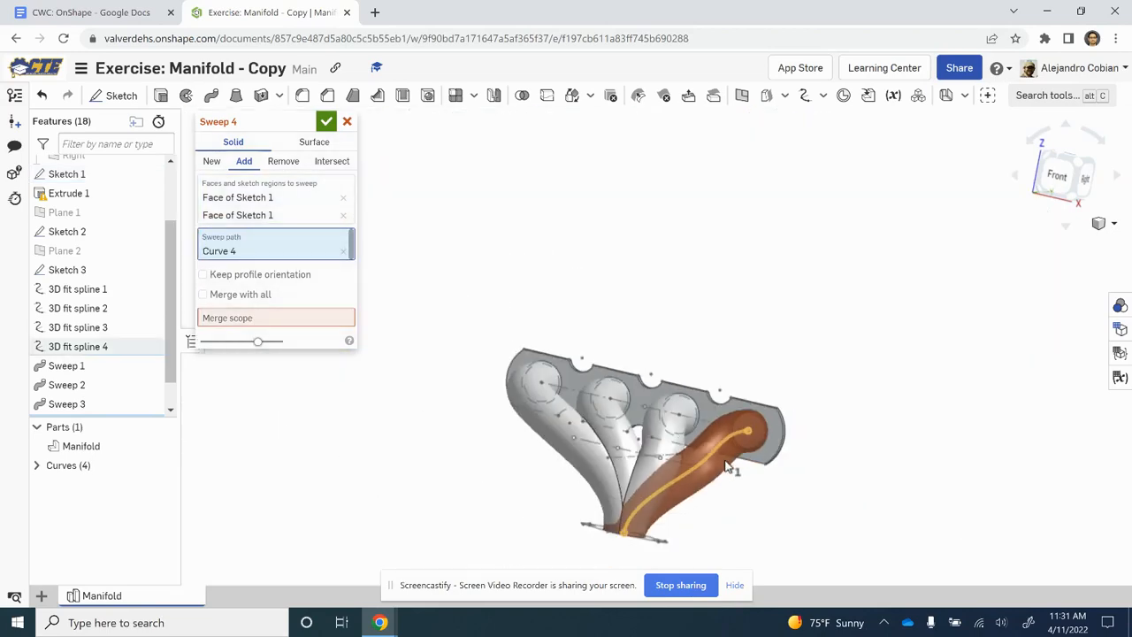
{"action": "left_click", "coordinate": [276, 320]}
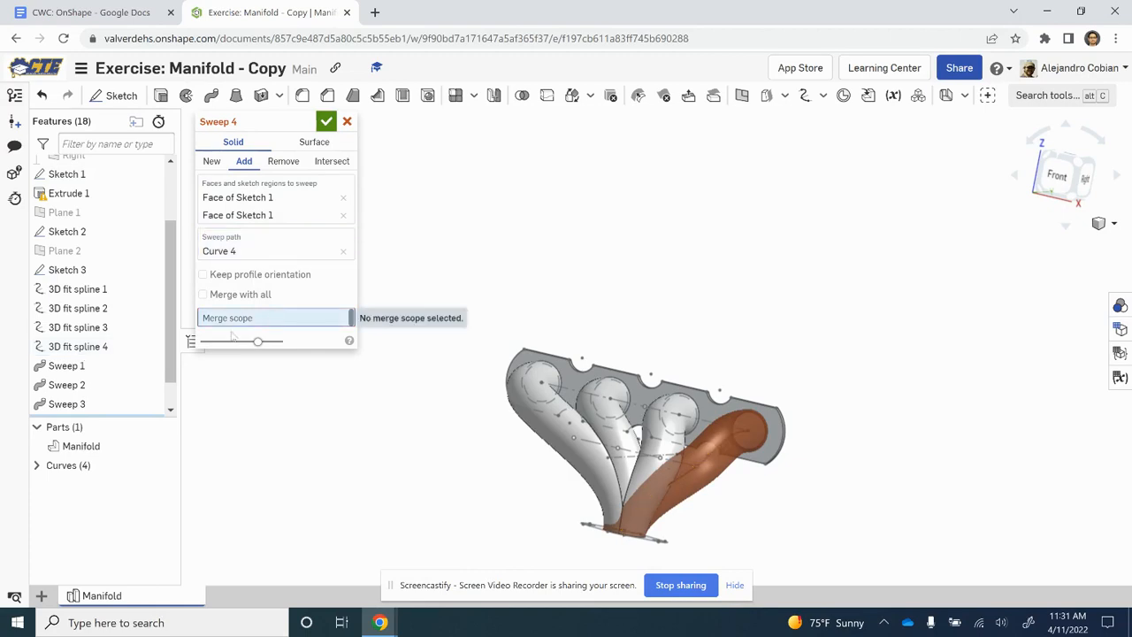
{"action": "left_click", "coordinate": [78, 448]}
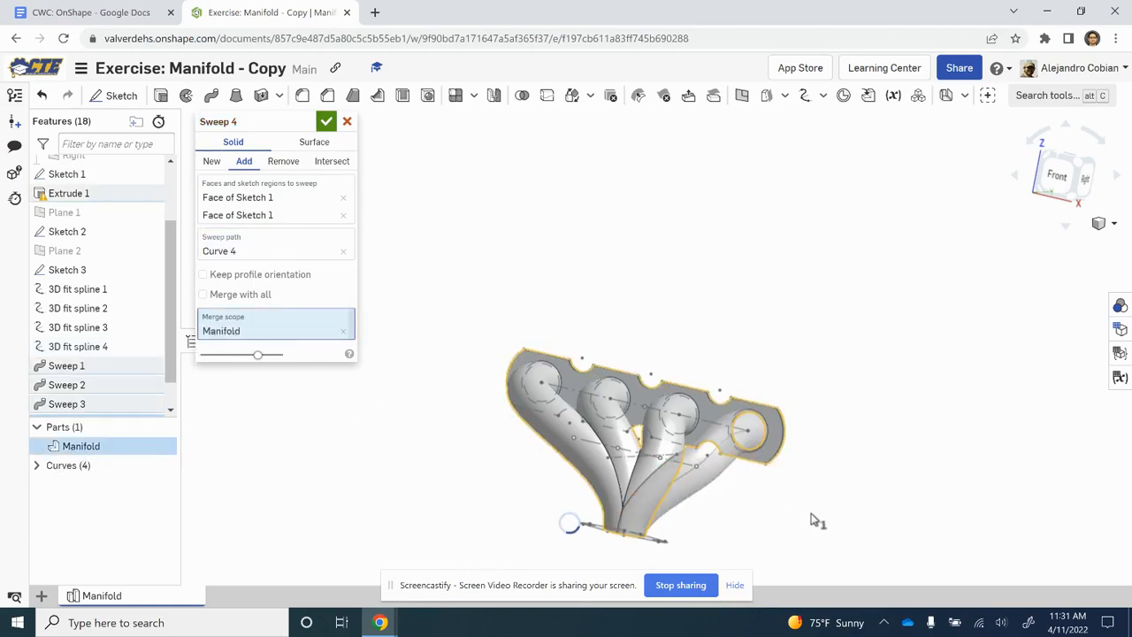
{"action": "scroll", "coordinate": [705, 506], "scroll_direction": "up", "scroll_amount": 3}
{"action": "middle_click_drag", "start_coordinate": [712, 470], "coordinate": [735, 397]}
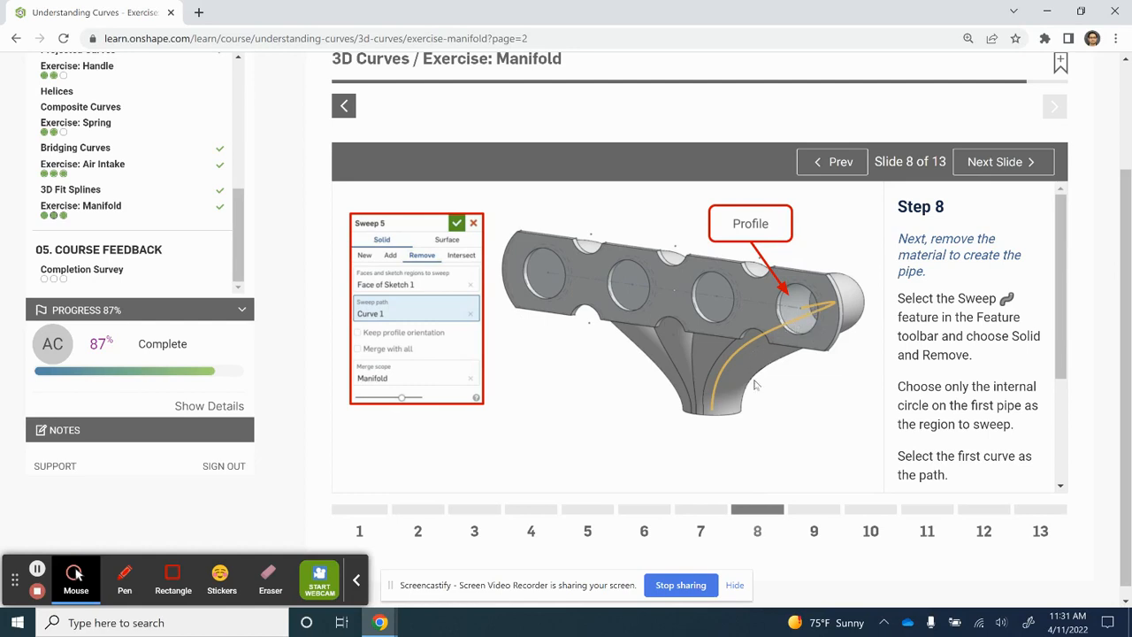
Following exercise slide 8, sweep the first pipe's inner circular face along the first 3D fit spline, removing material from the Manifold part.
{"action": "scroll", "coordinate": [962, 354], "scroll_direction": "down", "scroll_amount": 2}
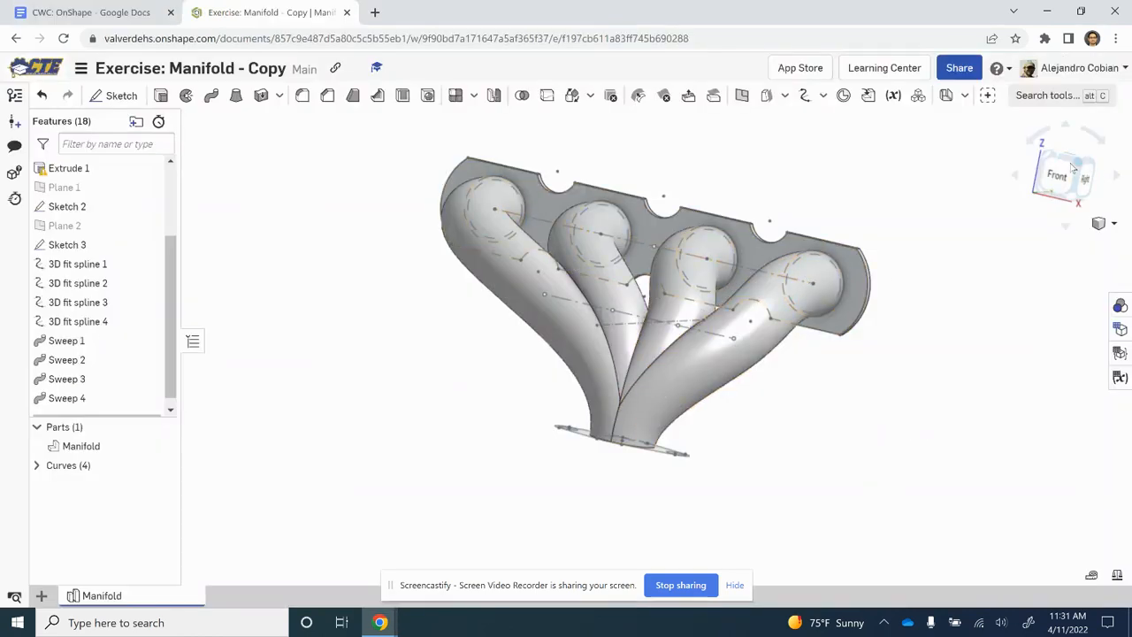
{"action": "left_click", "coordinate": [1073, 164]}
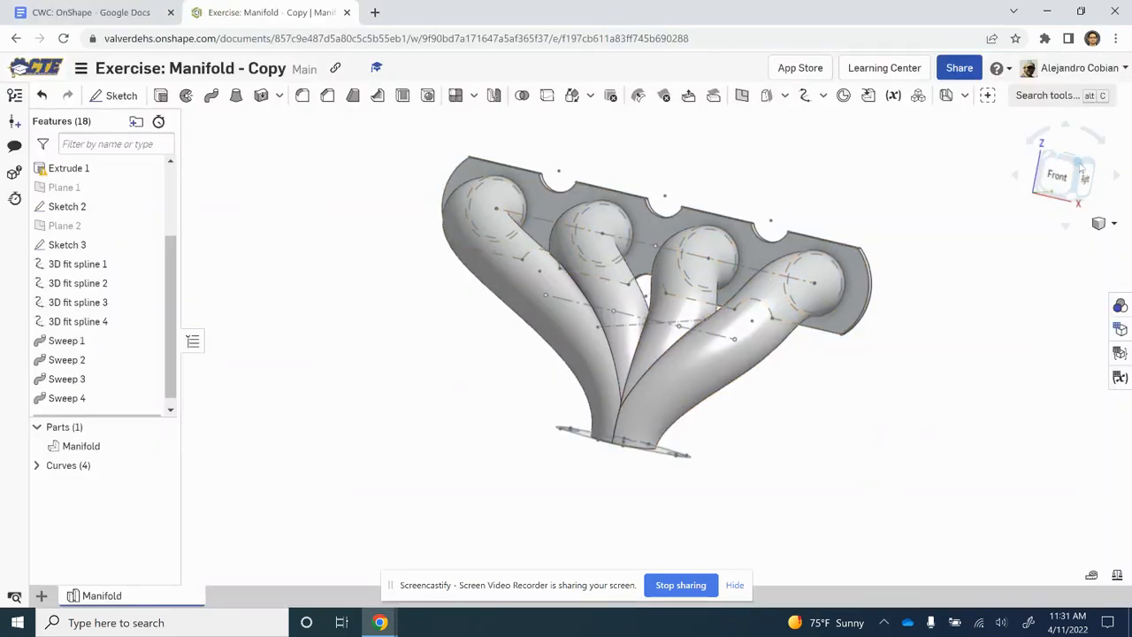
{"action": "left_click", "coordinate": [1086, 175]}
{"action": "left_click", "coordinate": [1063, 154]}
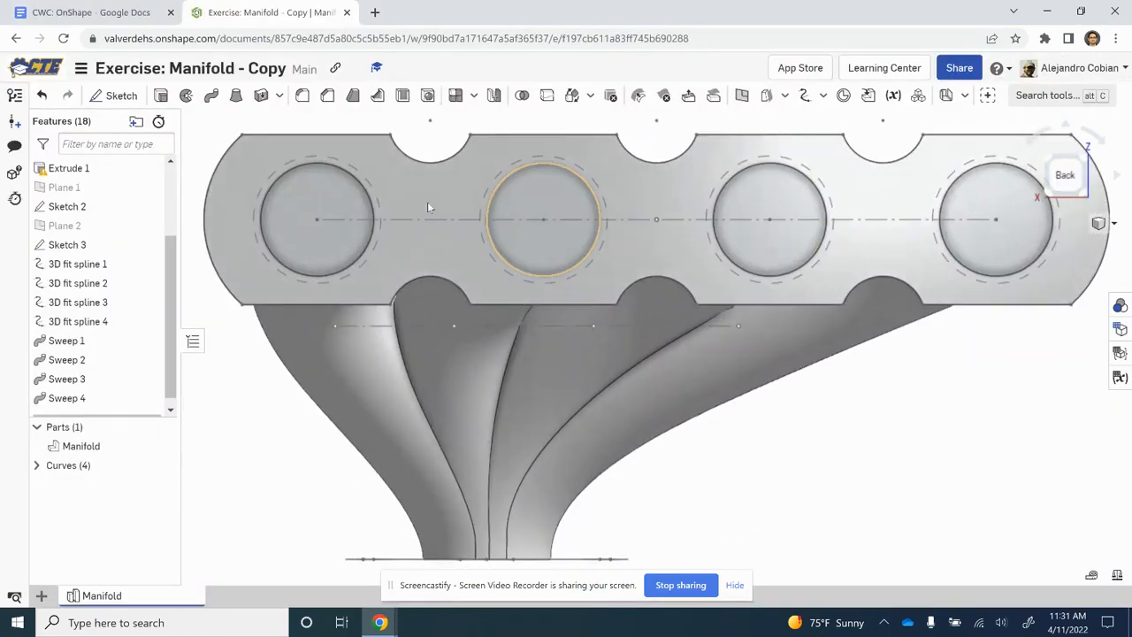
{"action": "left_click", "coordinate": [1088, 157]}
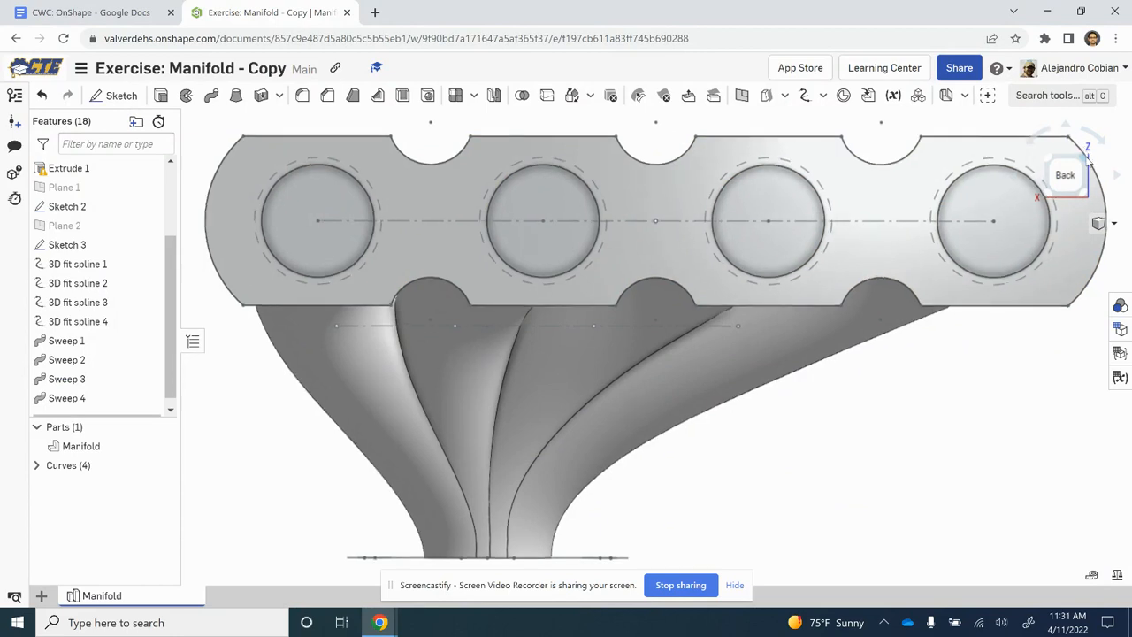
{"action": "left_click", "coordinate": [214, 98]}
{"action": "left_click", "coordinate": [718, 409]}
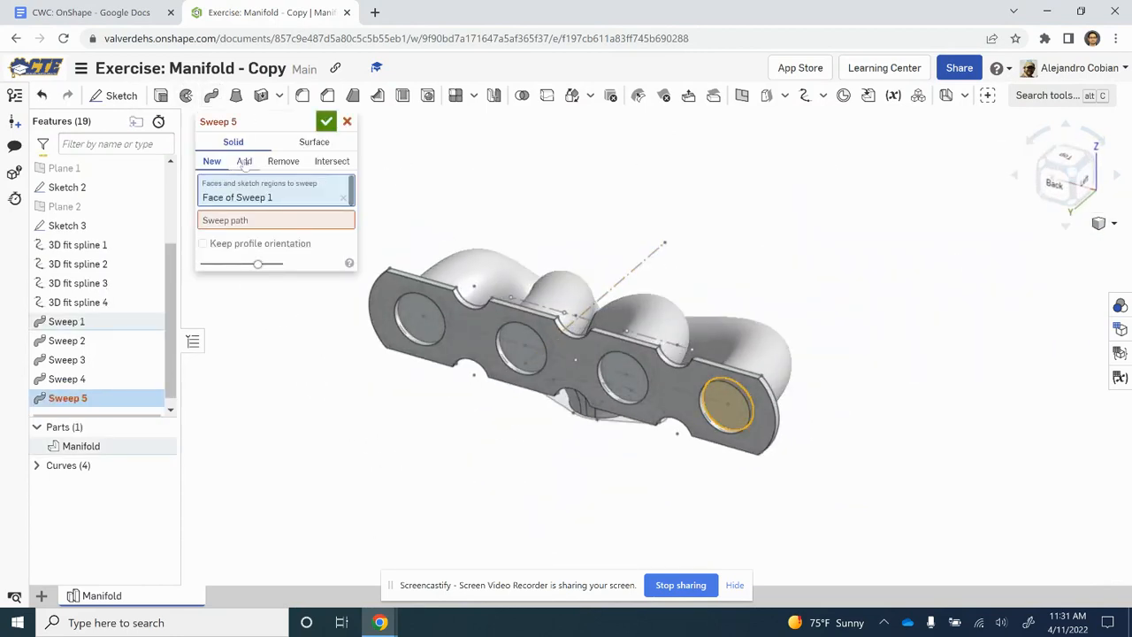
{"action": "left_click", "coordinate": [283, 161]}
{"action": "left_click", "coordinate": [265, 220]}
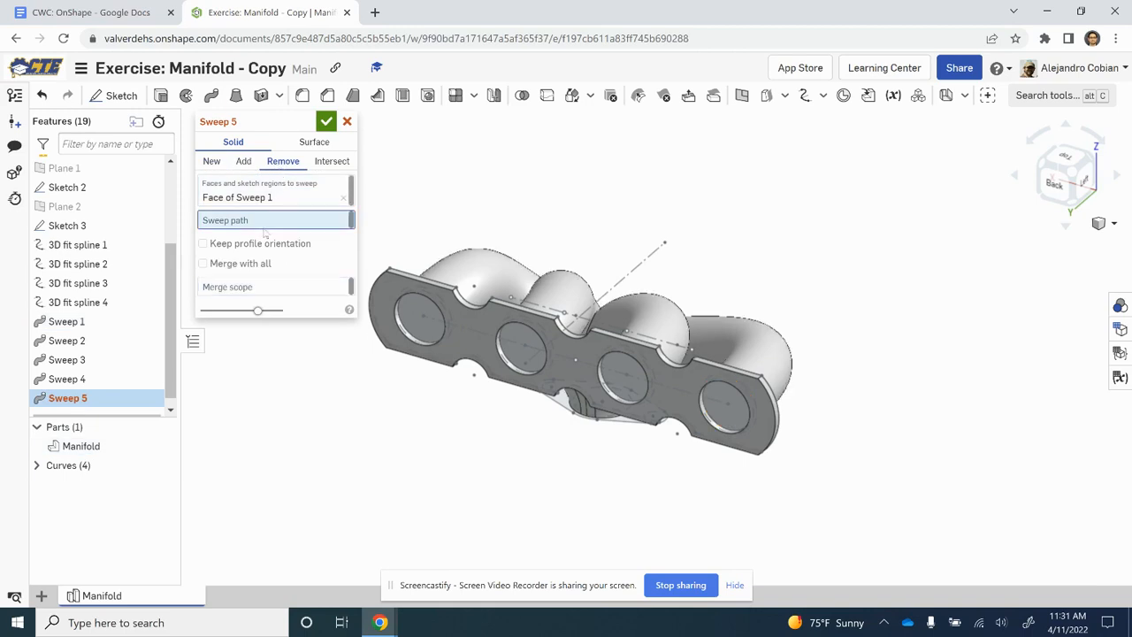
{"action": "left_click", "coordinate": [727, 405]}
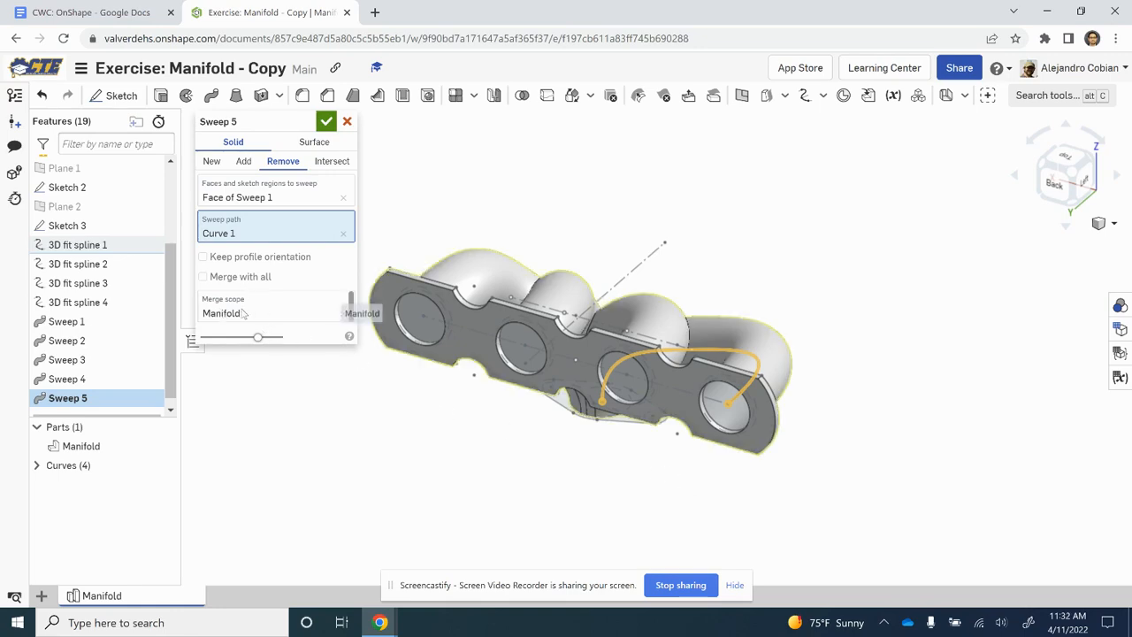
{"action": "key", "text": "alt+Tab"}
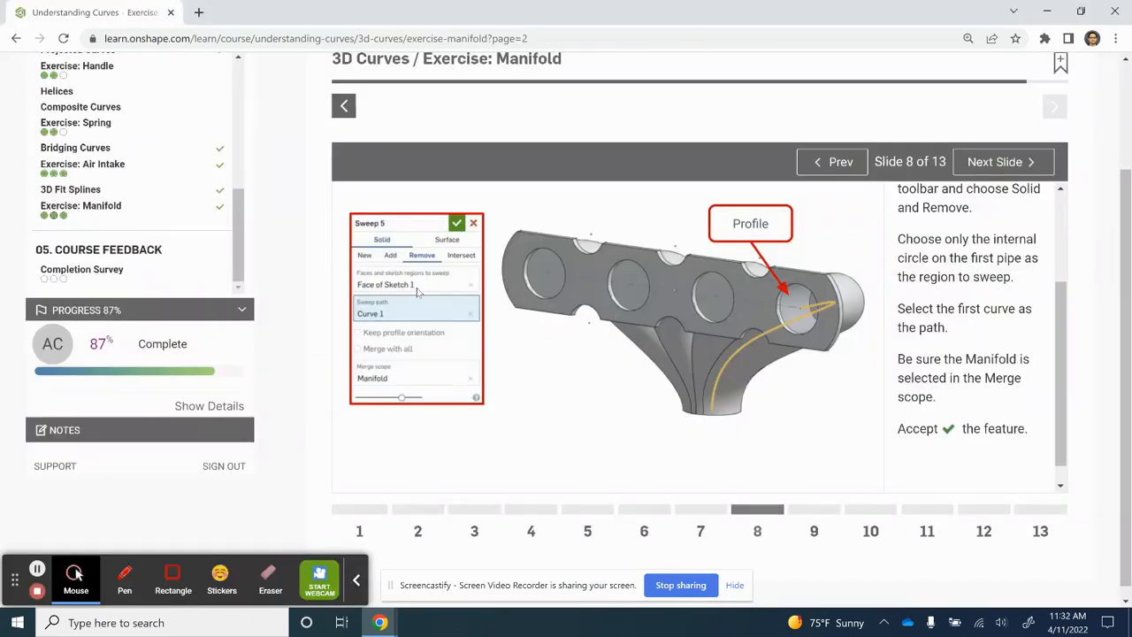
{"action": "key", "text": "alt+Tab"}
{"action": "left_click", "coordinate": [327, 121]}
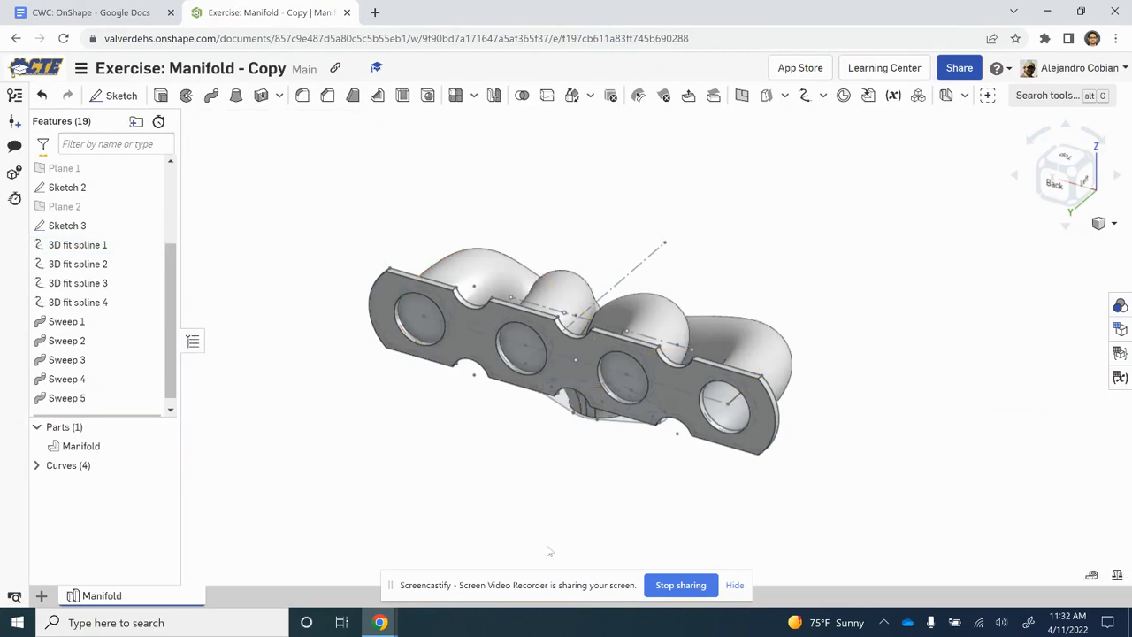
Hollow the second pipe with a Remove sweep of its inner circular face along the second 3D fit spline.
{"action": "right_click_drag", "start_coordinate": [551, 551], "coordinate": [632, 462]}
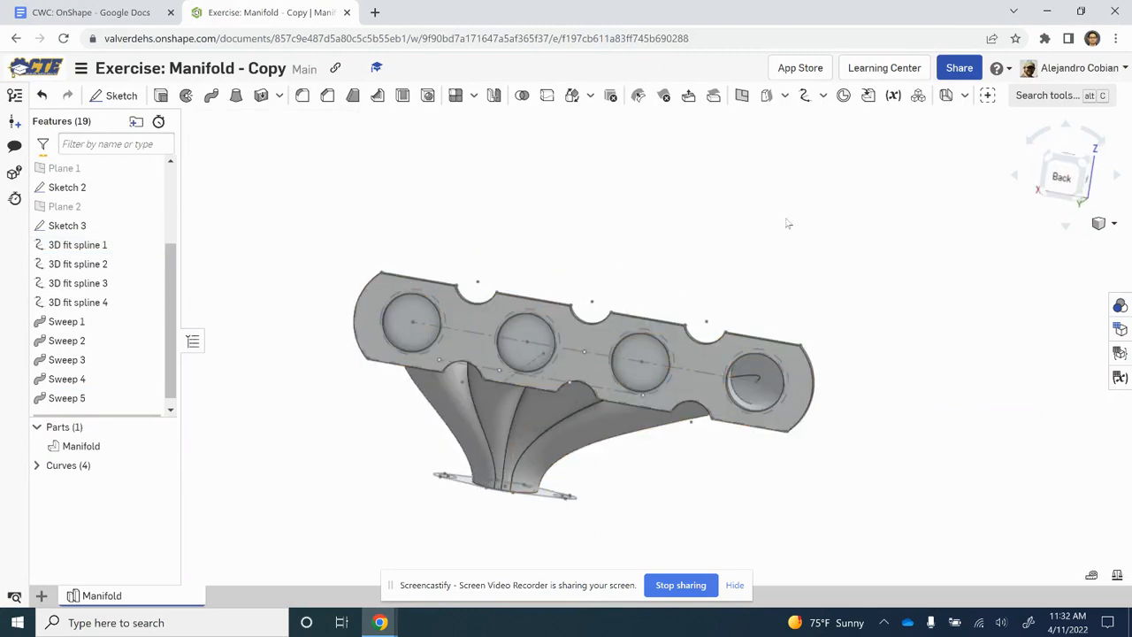
{"action": "left_click", "coordinate": [212, 95]}
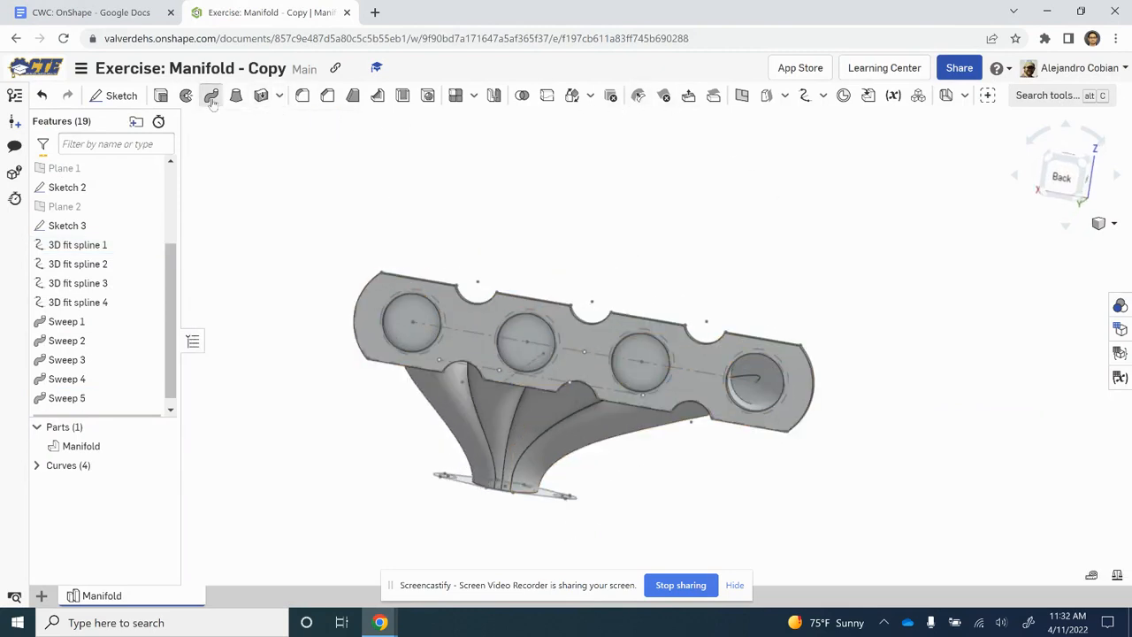
{"action": "left_click", "coordinate": [641, 347]}
{"action": "left_click", "coordinate": [263, 220]}
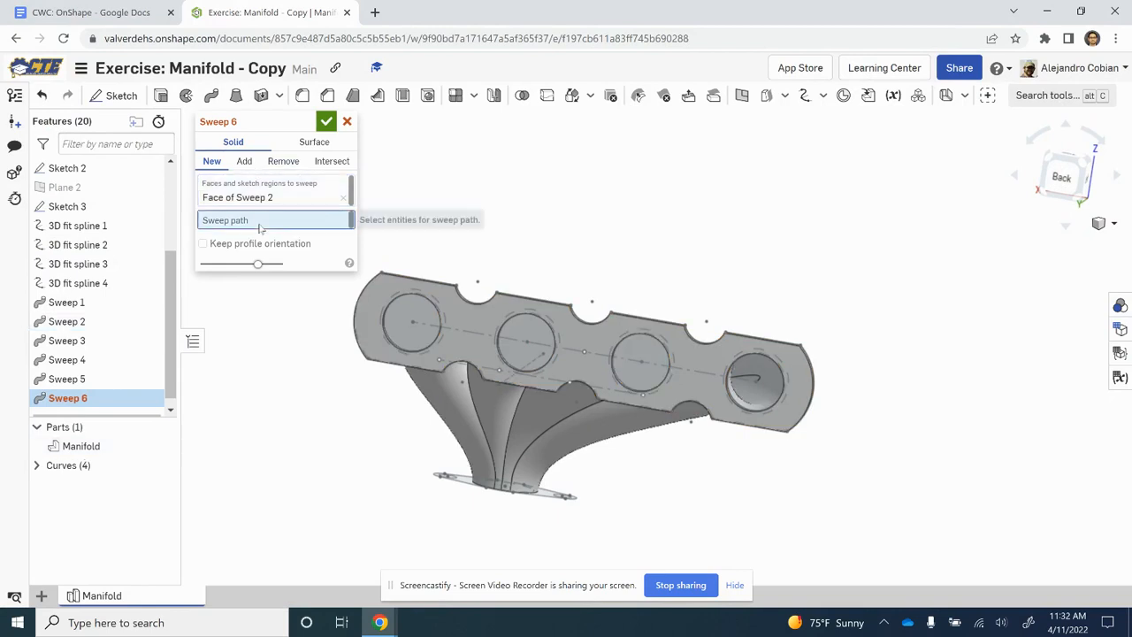
{"action": "left_click", "coordinate": [283, 161]}
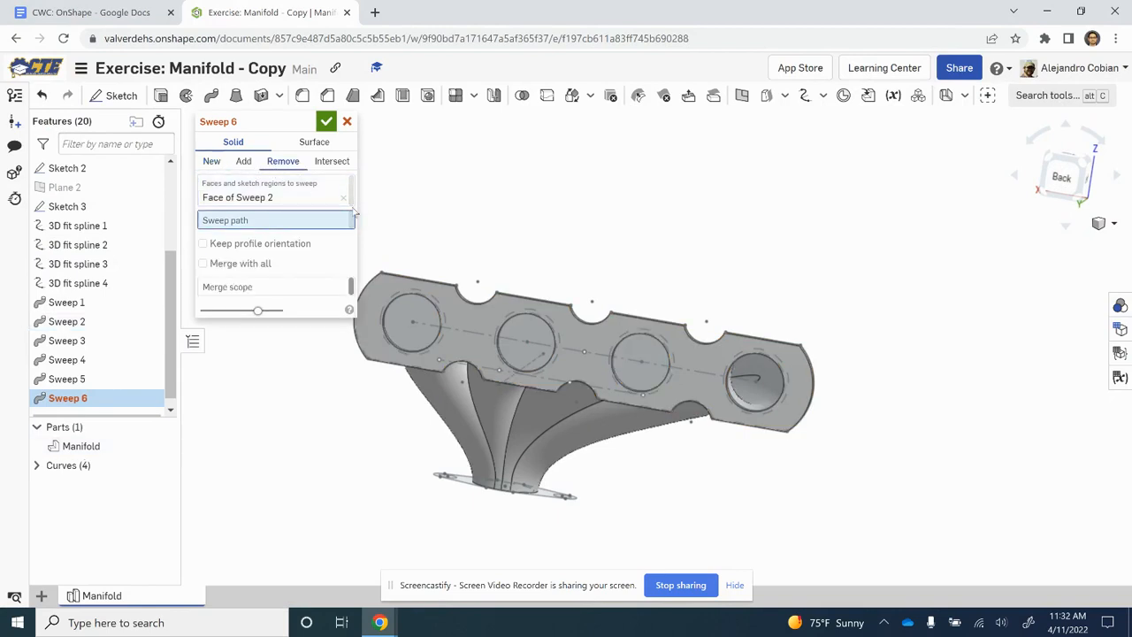
{"action": "left_click", "coordinate": [632, 363]}
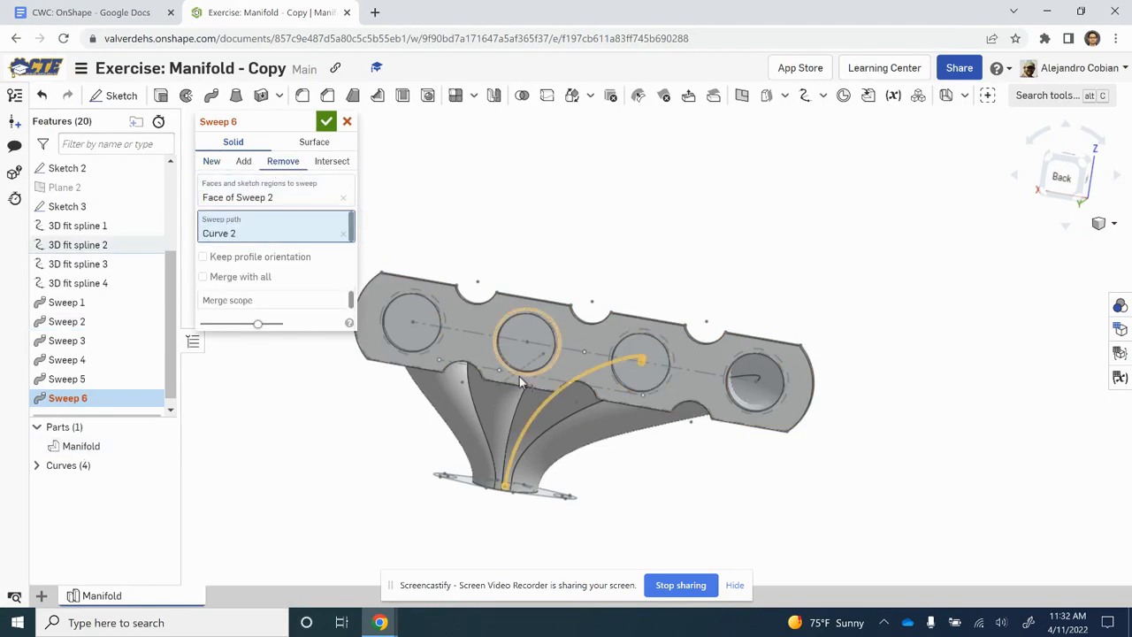
{"action": "left_click", "coordinate": [327, 120]}
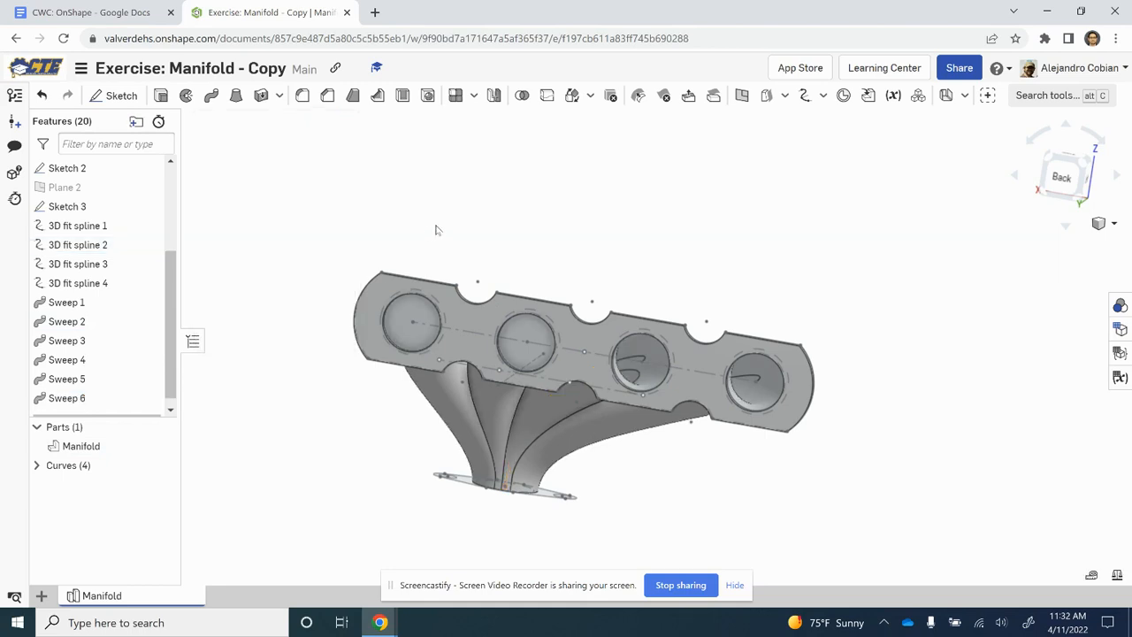
Hollow the third pipe with a Remove sweep of its inner circular face along the third 3D fit spline.
{"action": "left_click", "coordinate": [211, 97]}
{"action": "left_click", "coordinate": [535, 349]}
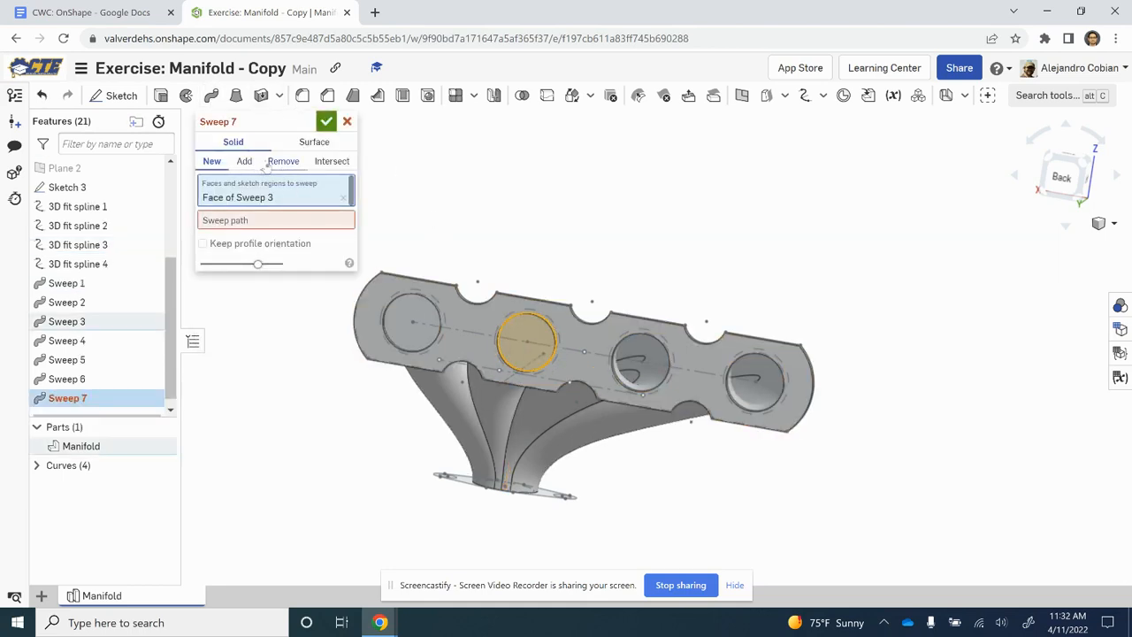
{"action": "left_click", "coordinate": [268, 165]}
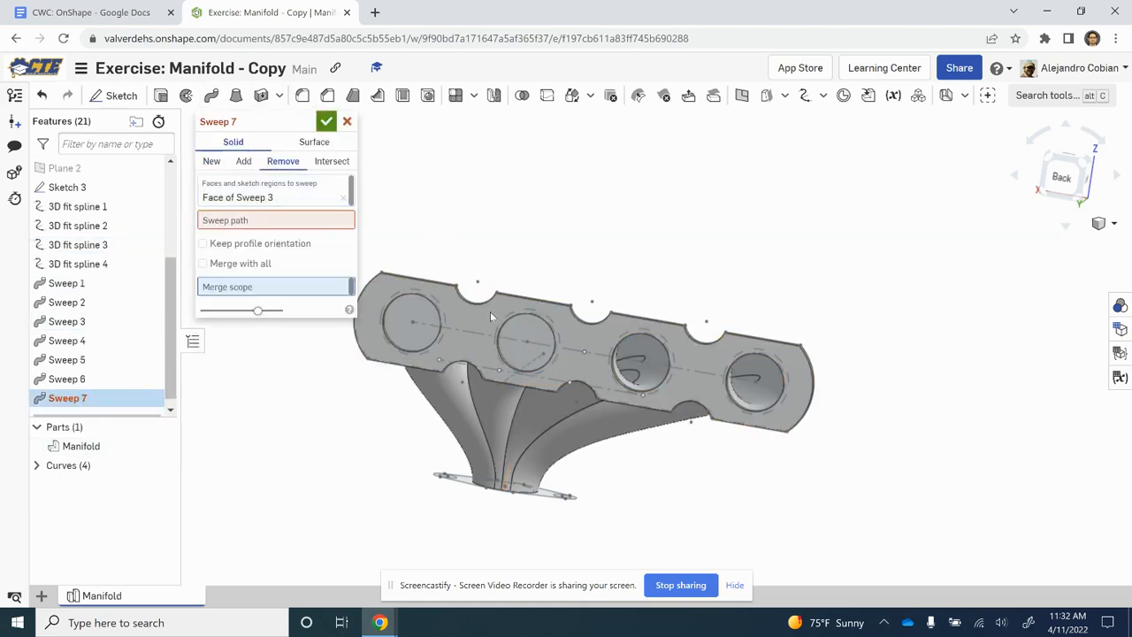
{"action": "left_click", "coordinate": [526, 343]}
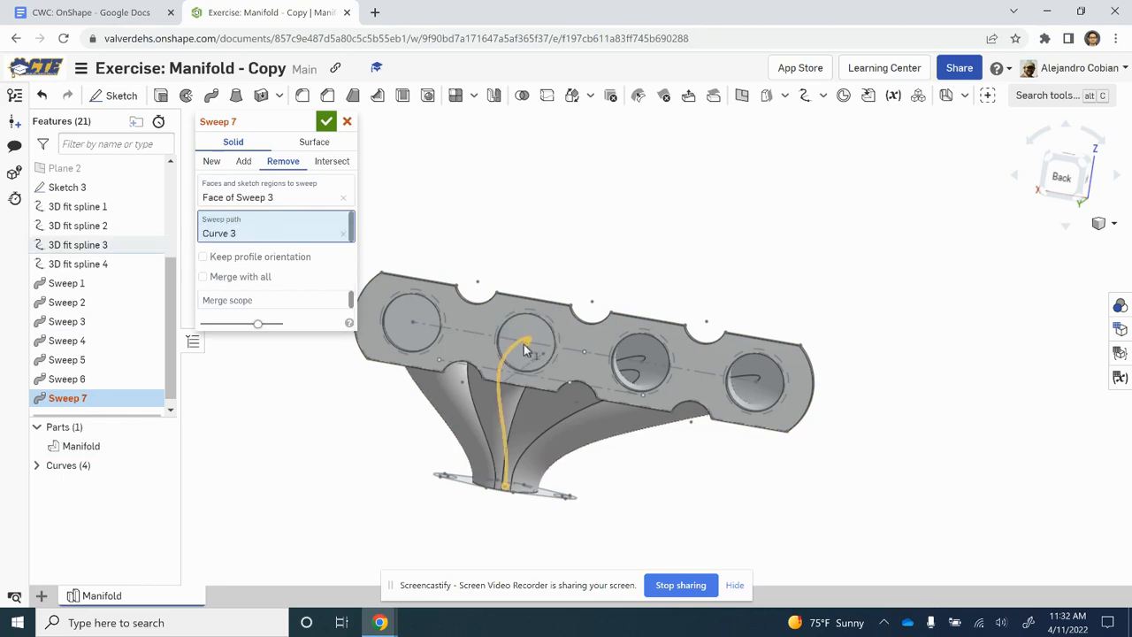
{"action": "left_click", "coordinate": [327, 122]}
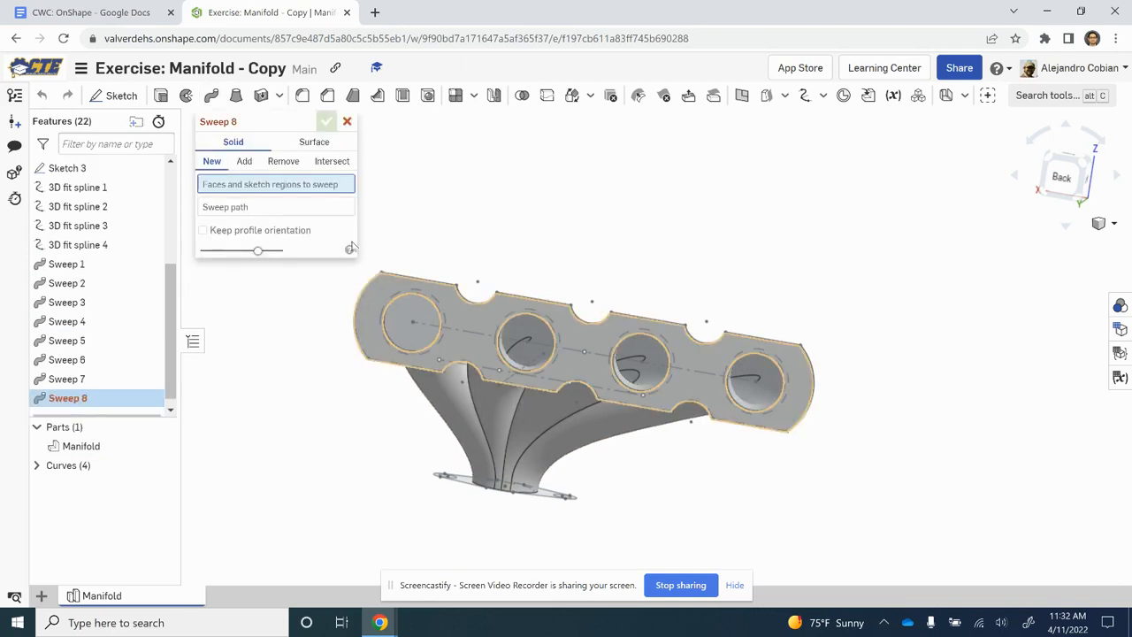
Hollow the fourth pipe with a Remove sweep of its inner circular face along the fourth 3D fit spline.
{"action": "left_click", "coordinate": [286, 163]}
{"action": "left_click", "coordinate": [412, 320]}
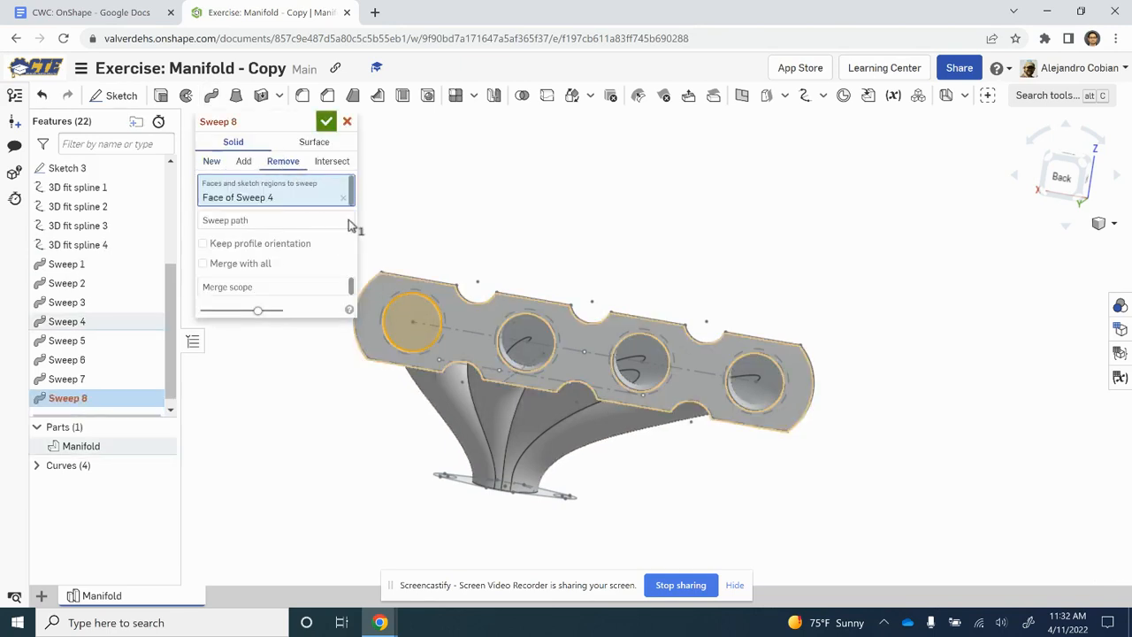
{"action": "left_click", "coordinate": [251, 220]}
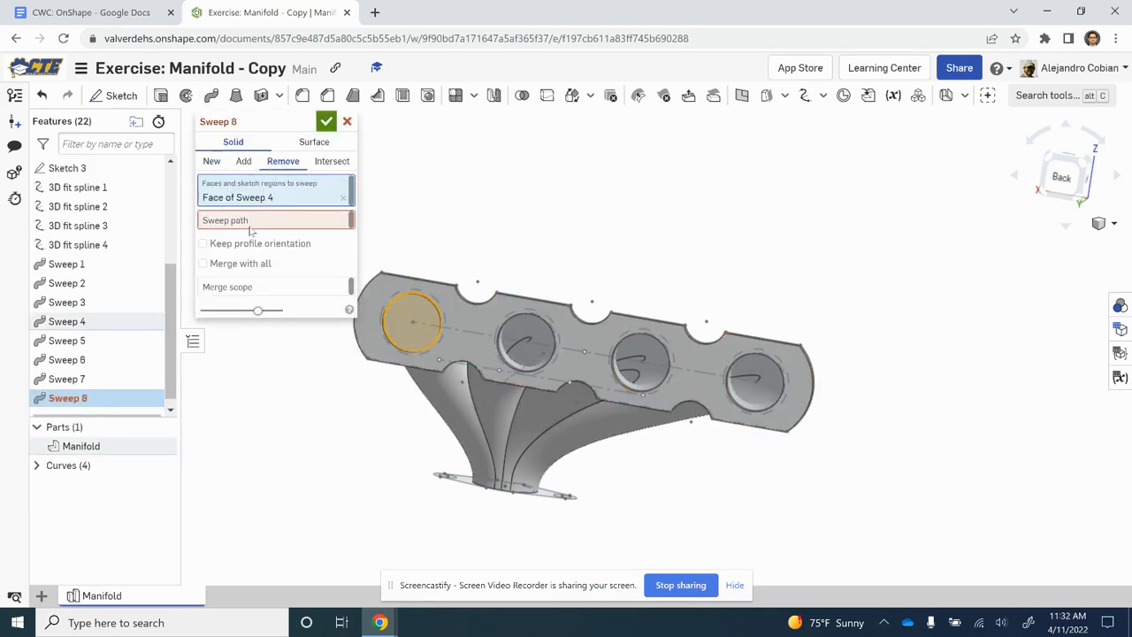
{"action": "left_click", "coordinate": [420, 332]}
{"action": "right_click_drag", "start_coordinate": [696, 525], "coordinate": [569, 525]}
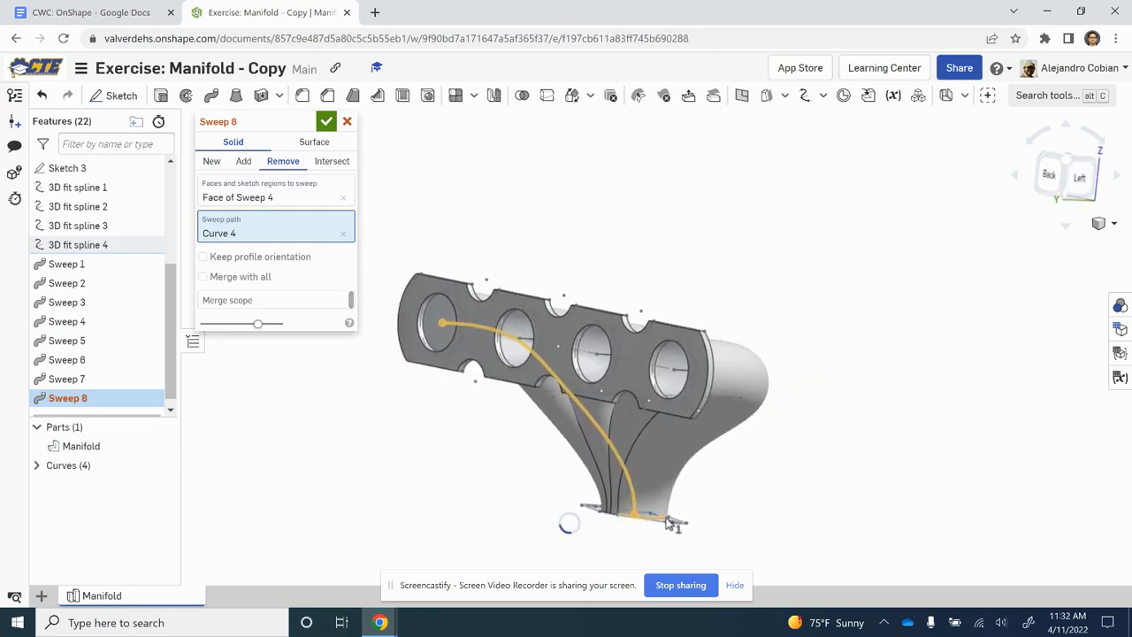
{"action": "left_click", "coordinate": [327, 121]}
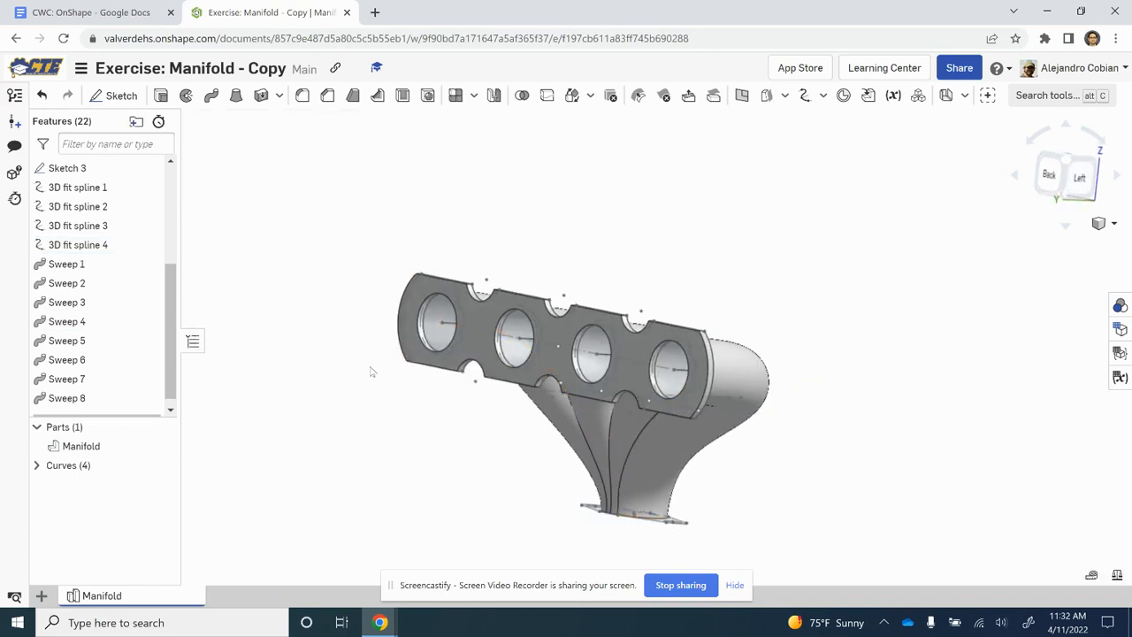
Inspect the pipes' flange end and consult exercise slide 10 for the flange plate extrusion settings.
{"action": "right_click_drag", "start_coordinate": [370, 372], "coordinate": [485, 453]}
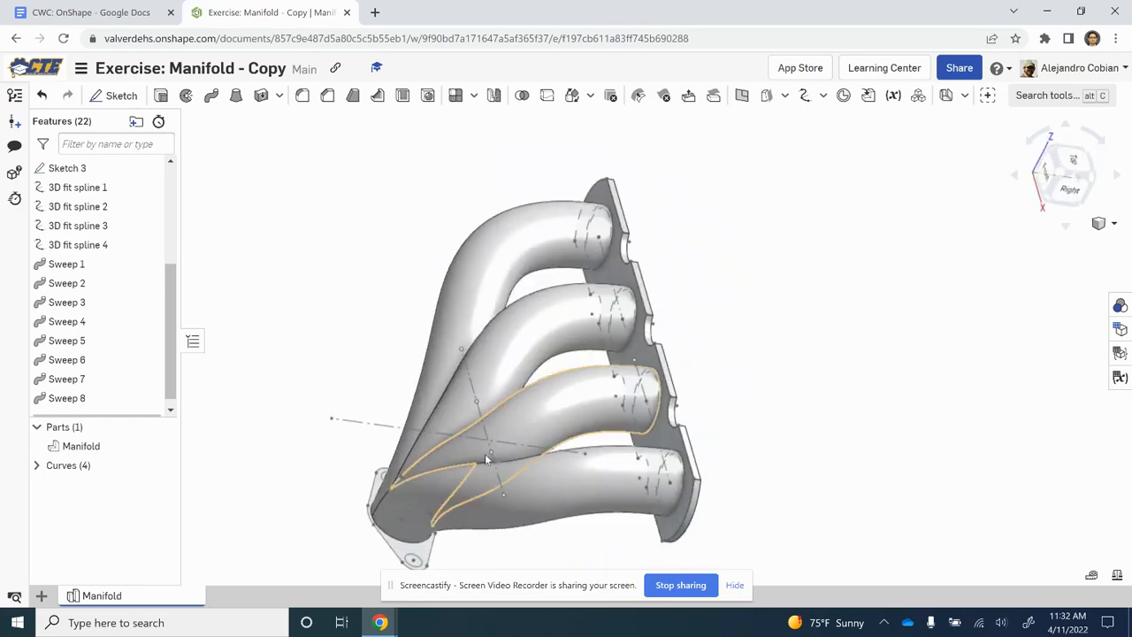
{"action": "key", "text": "alt+Tab"}
{"action": "left_click", "coordinate": [872, 513]}
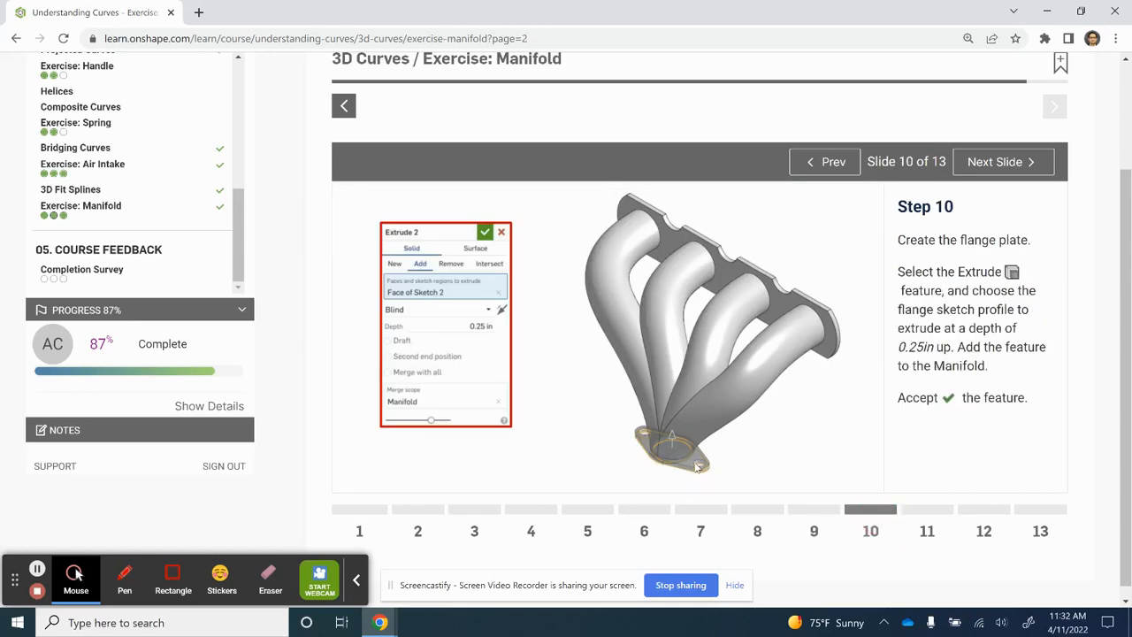
{"action": "key", "text": "alt+Tab"}
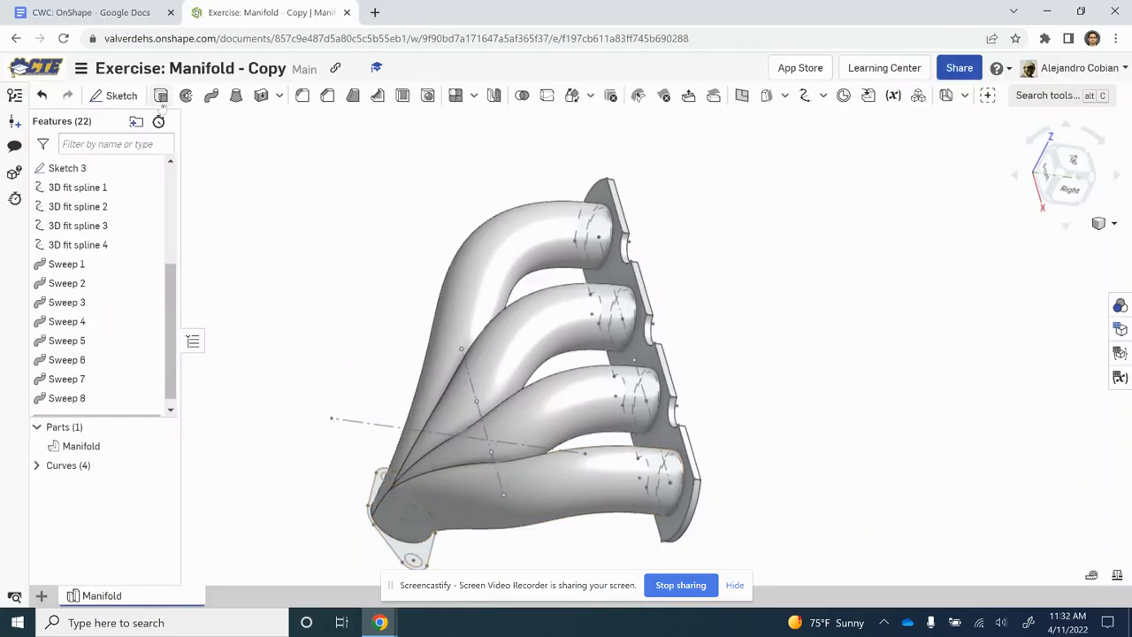
Extrude the flange sketch profile at the pipes' merged end to a blind depth of 0.25 in, adding it to the Manifold part.
{"action": "key", "text": "shift+e"}
{"action": "left_click", "coordinate": [420, 479]}
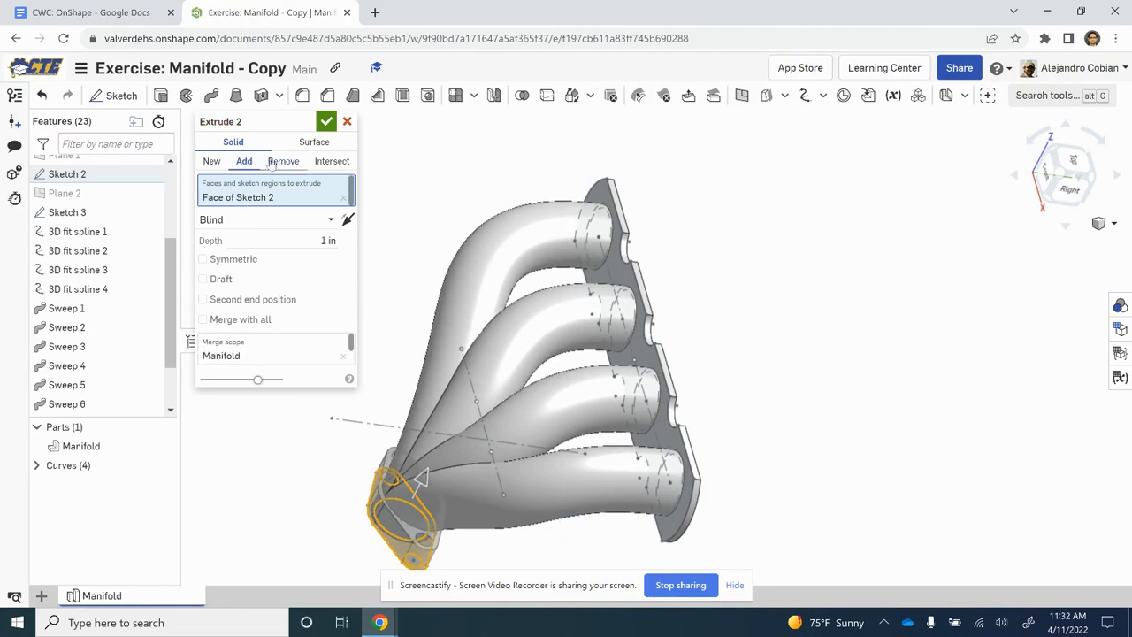
{"action": "key", "text": "alt+Tab"}
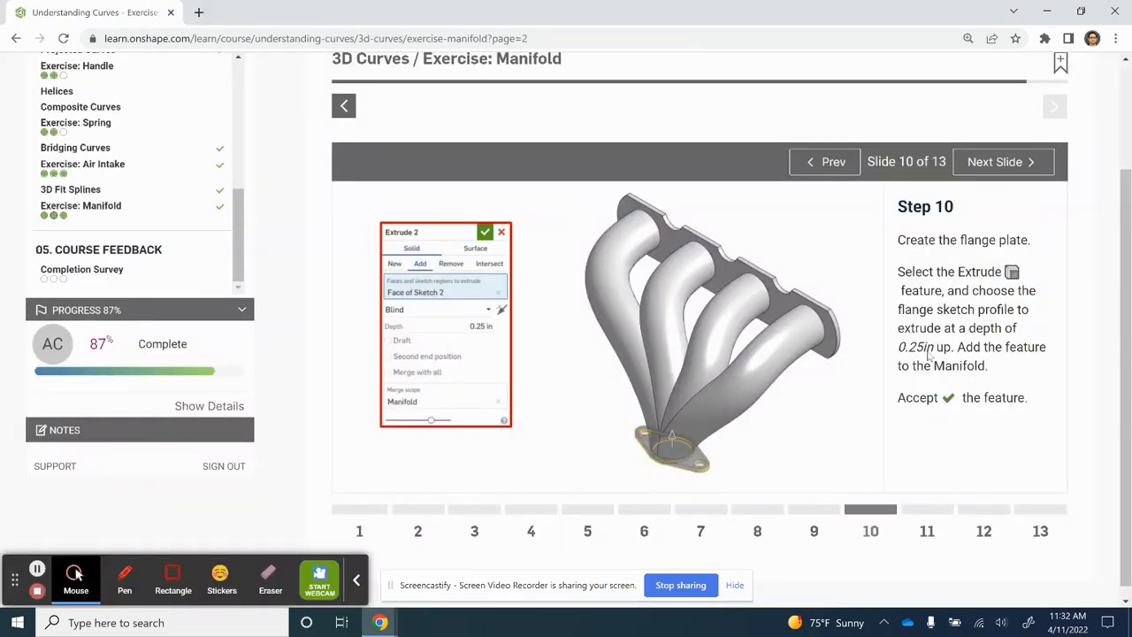
{"action": "key", "text": "alt+Tab"}
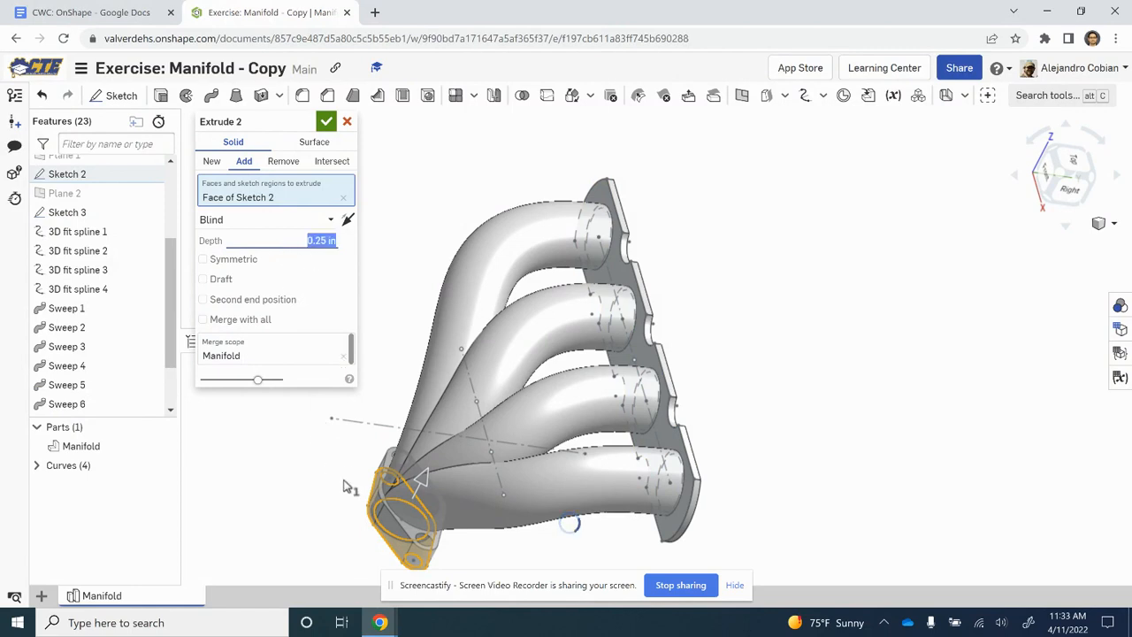
{"action": "left_click", "coordinate": [327, 122]}
{"action": "scroll", "coordinate": [375, 522], "scroll_direction": "up", "scroll_amount": 5}
{"action": "scroll", "coordinate": [375, 522], "scroll_direction": "down", "scroll_amount": 5}
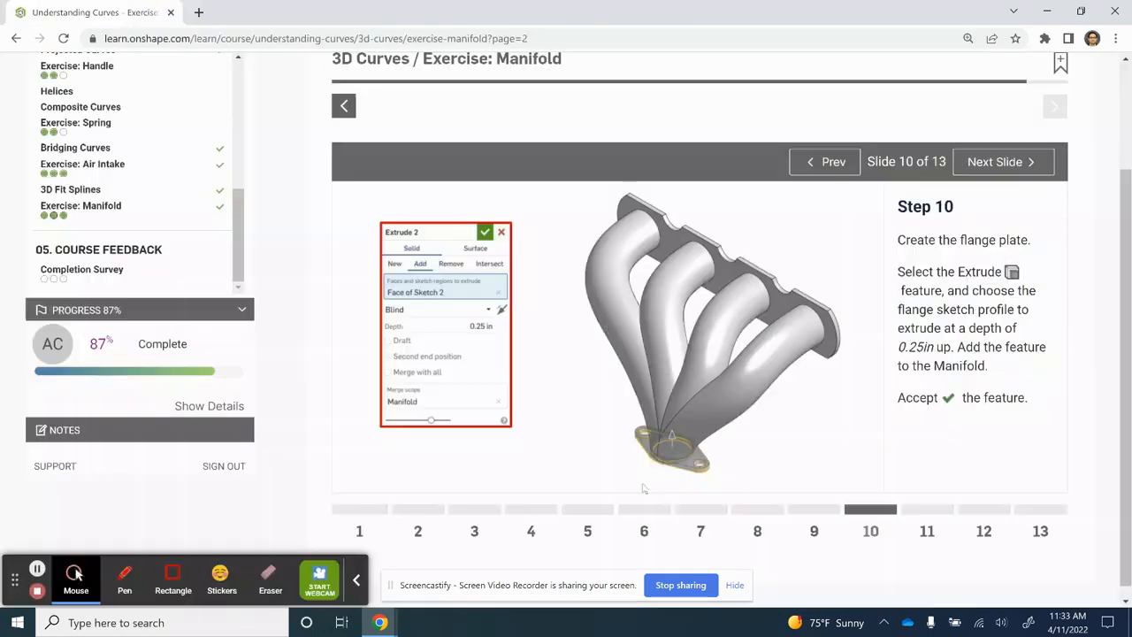
Consult exercise slide 11 and start a fillet on the four edges where the pipes meet the flange.
{"action": "key", "text": "alt+Tab"}
{"action": "left_click", "coordinate": [924, 511]}
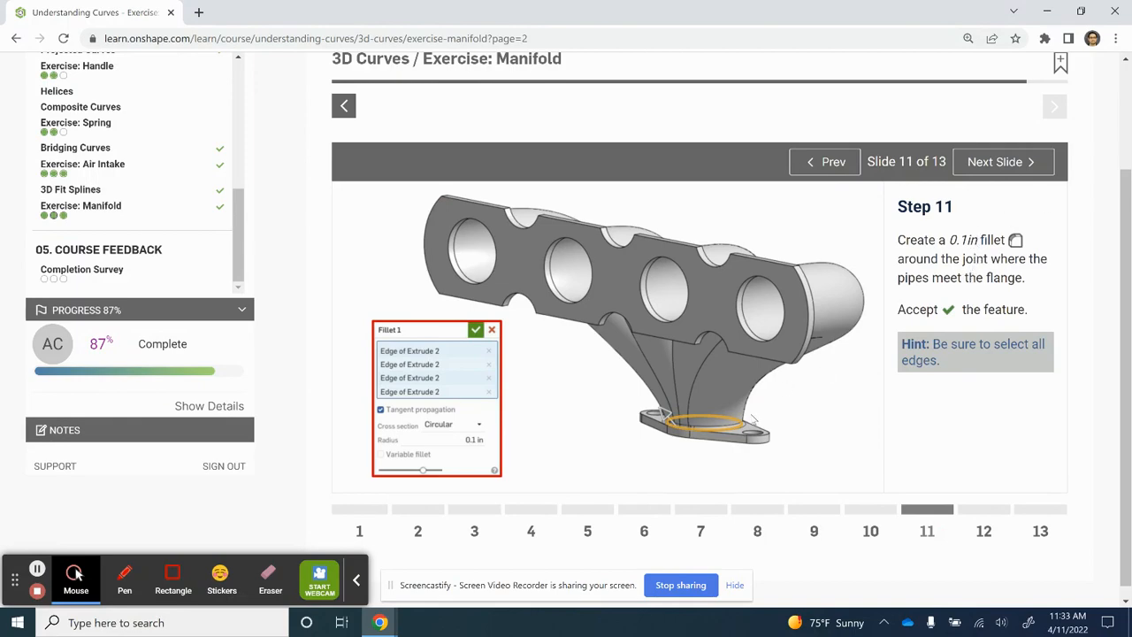
{"action": "key", "text": "alt+Tab"}
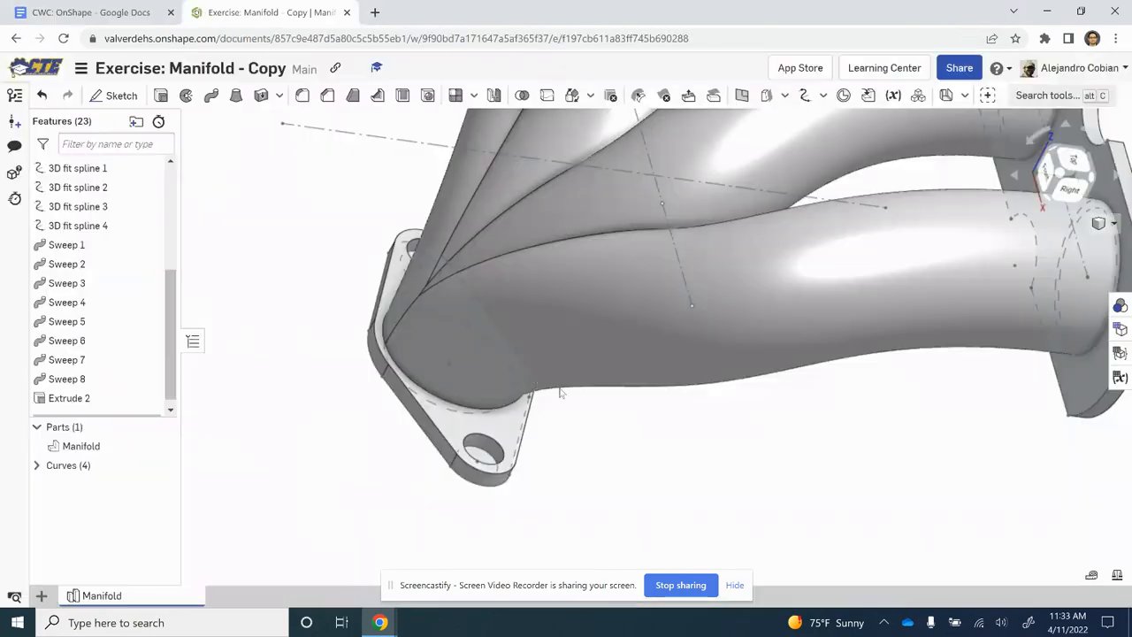
{"action": "left_click", "coordinate": [302, 96]}
{"action": "left_click", "coordinate": [475, 409]}
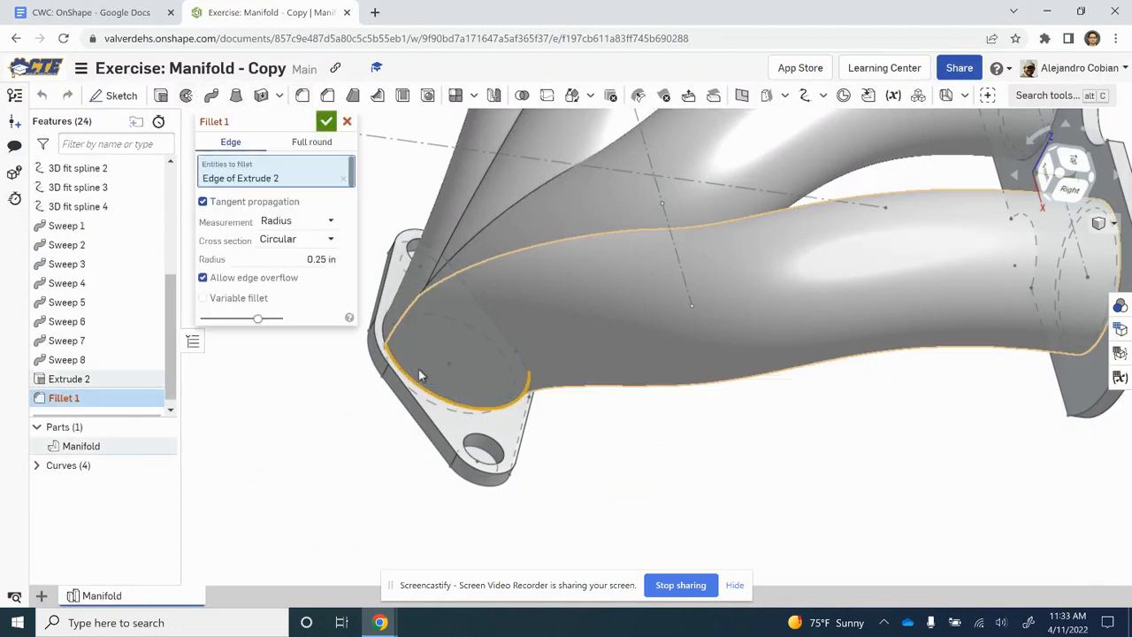
{"action": "left_click", "coordinate": [384, 342]}
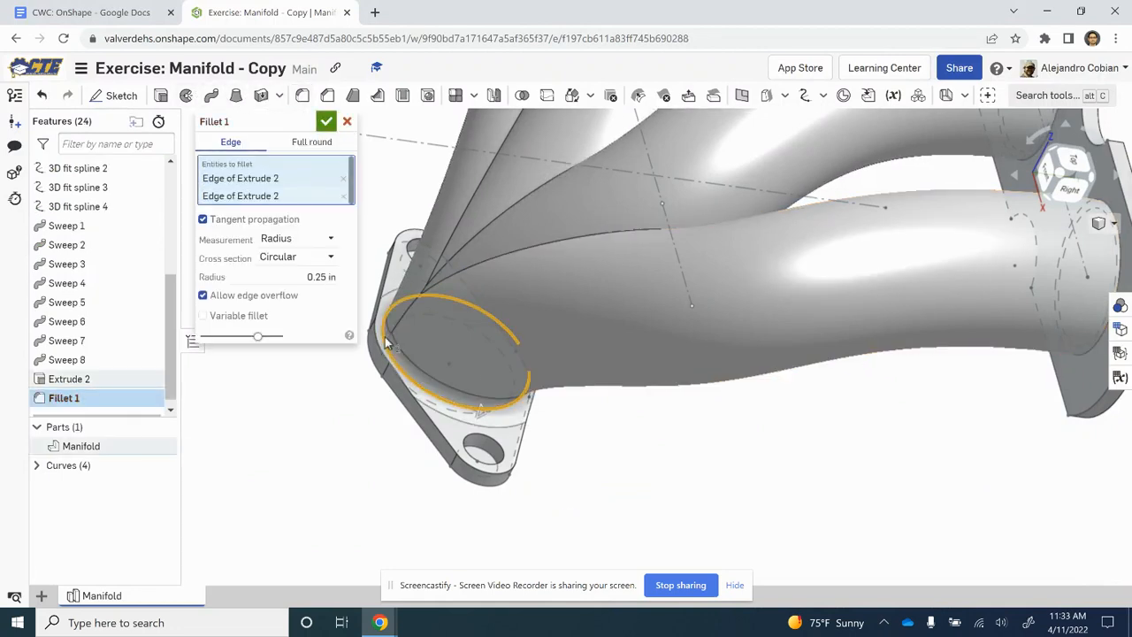
{"action": "right_click_drag", "start_coordinate": [601, 487], "coordinate": [701, 506]}
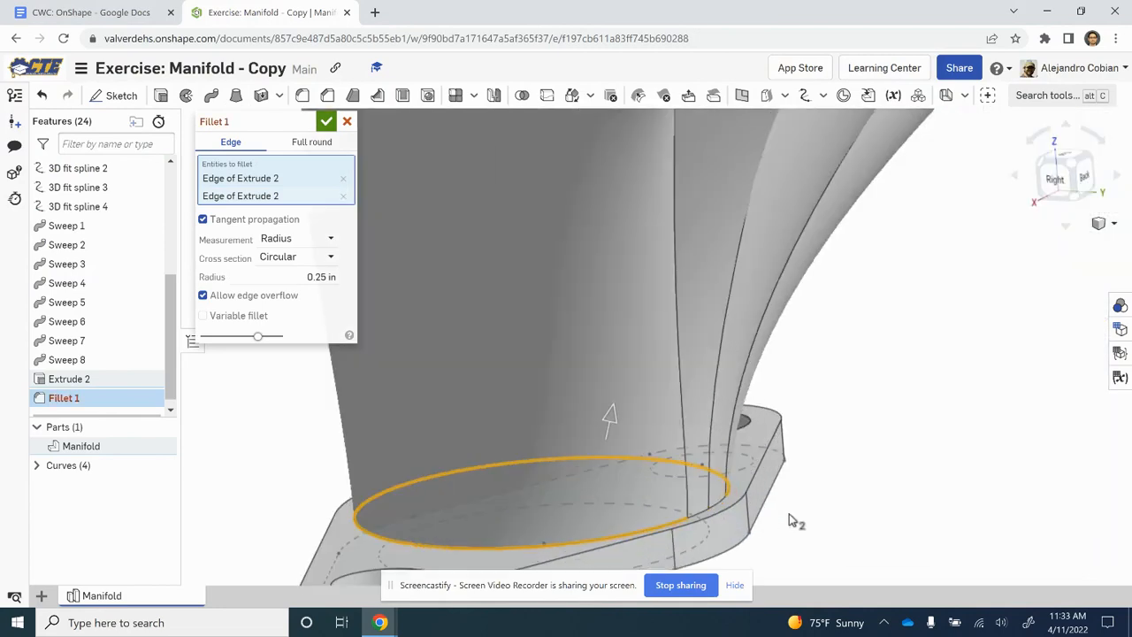
{"action": "scroll", "coordinate": [791, 521], "scroll_direction": "up", "scroll_amount": 2}
{"action": "scroll", "coordinate": [688, 523], "scroll_direction": "up", "scroll_amount": 2}
{"action": "left_click", "coordinate": [670, 510]}
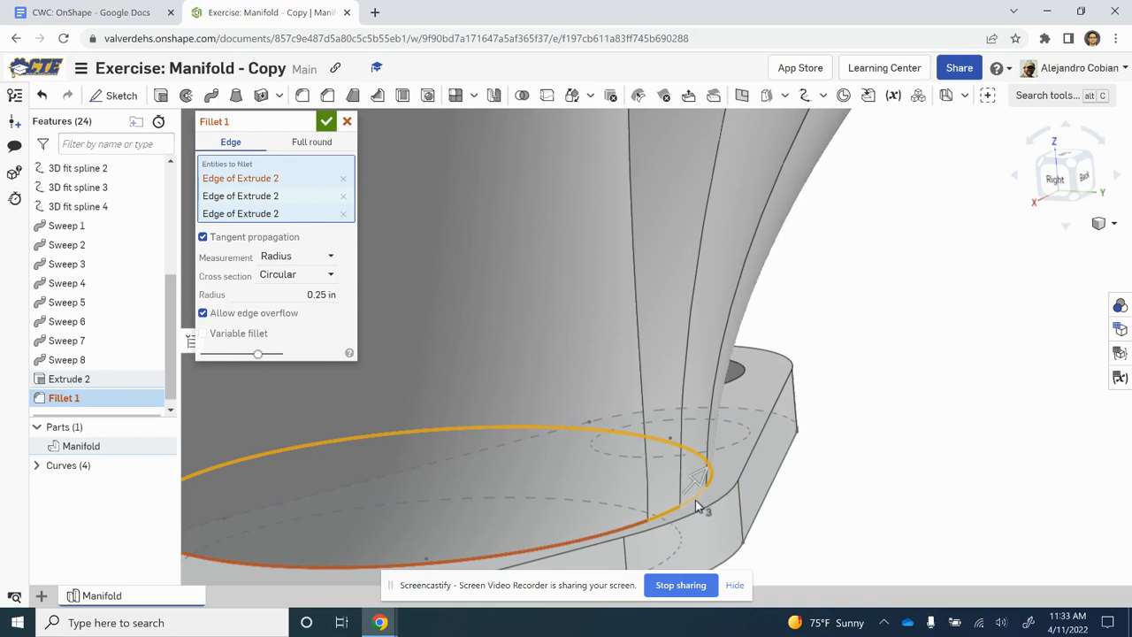
{"action": "left_click", "coordinate": [695, 499]}
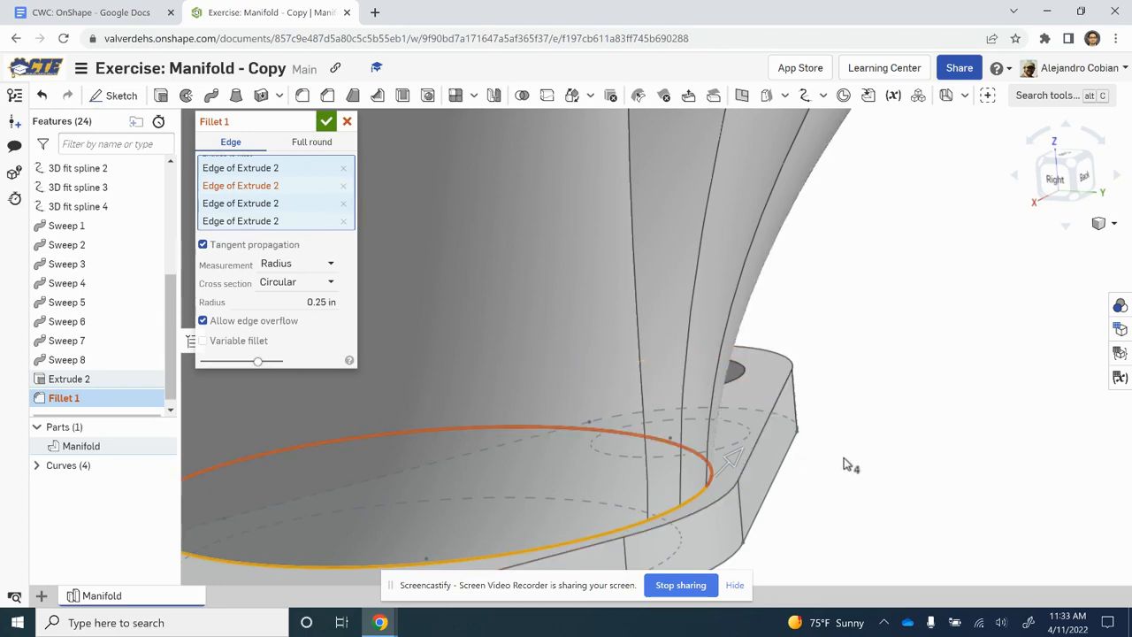
Remove one flange joint edge from the fillet selection and select it again.
{"action": "right_click_drag", "start_coordinate": [849, 465], "coordinate": [873, 408]}
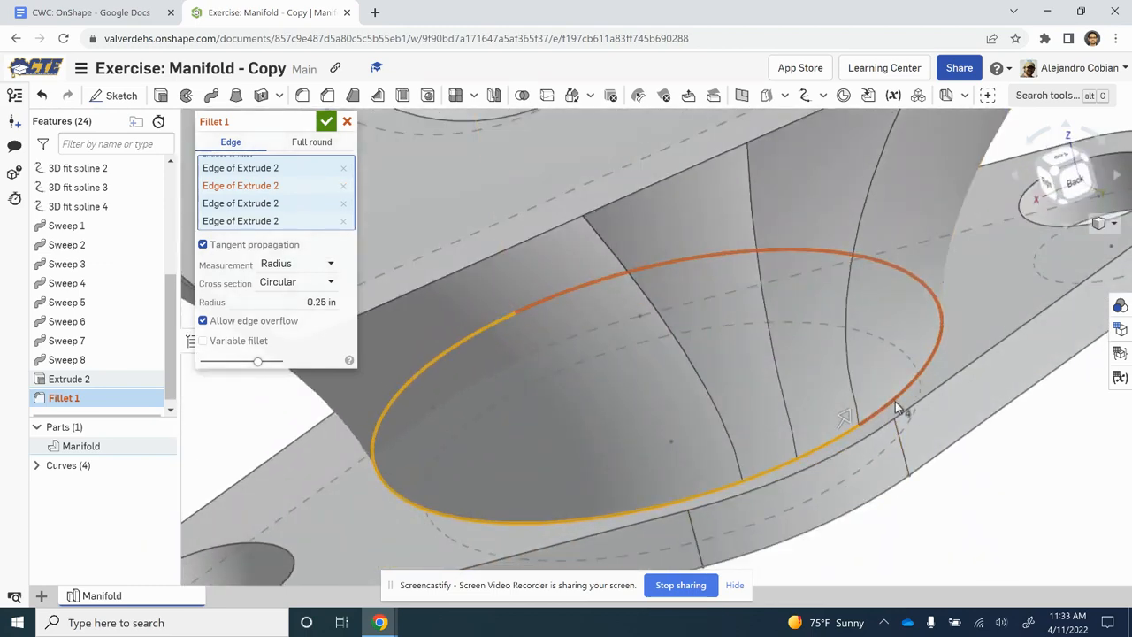
{"action": "left_click", "coordinate": [344, 185]}
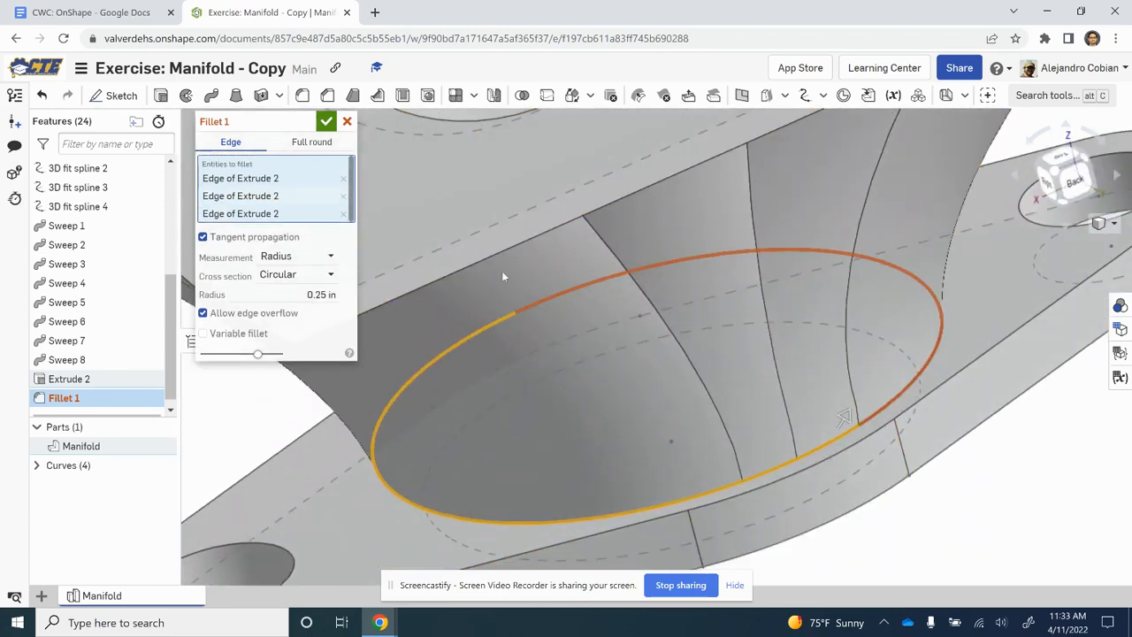
{"action": "left_click", "coordinate": [892, 412]}
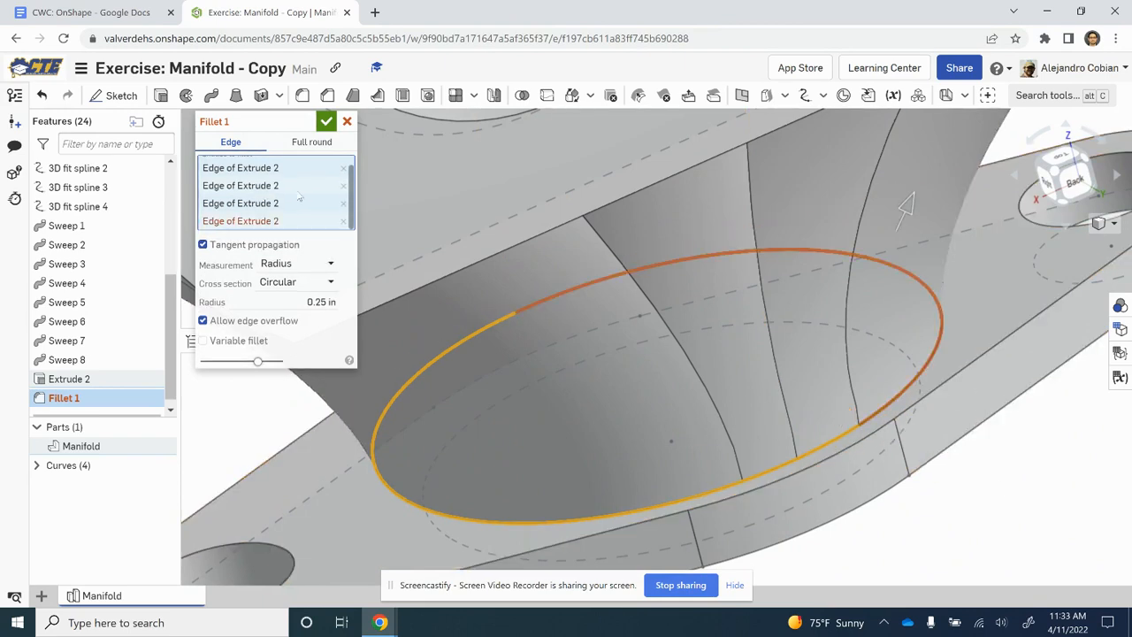
{"action": "scroll", "coordinate": [302, 197], "scroll_direction": "up", "scroll_amount": 1}
{"action": "scroll", "coordinate": [306, 201], "scroll_direction": "down", "scroll_amount": 1}
Check the radius on exercise slide 11, set the flange joint fillet to 0.1 in and accept it.
{"action": "key", "text": "alt+Tab"}
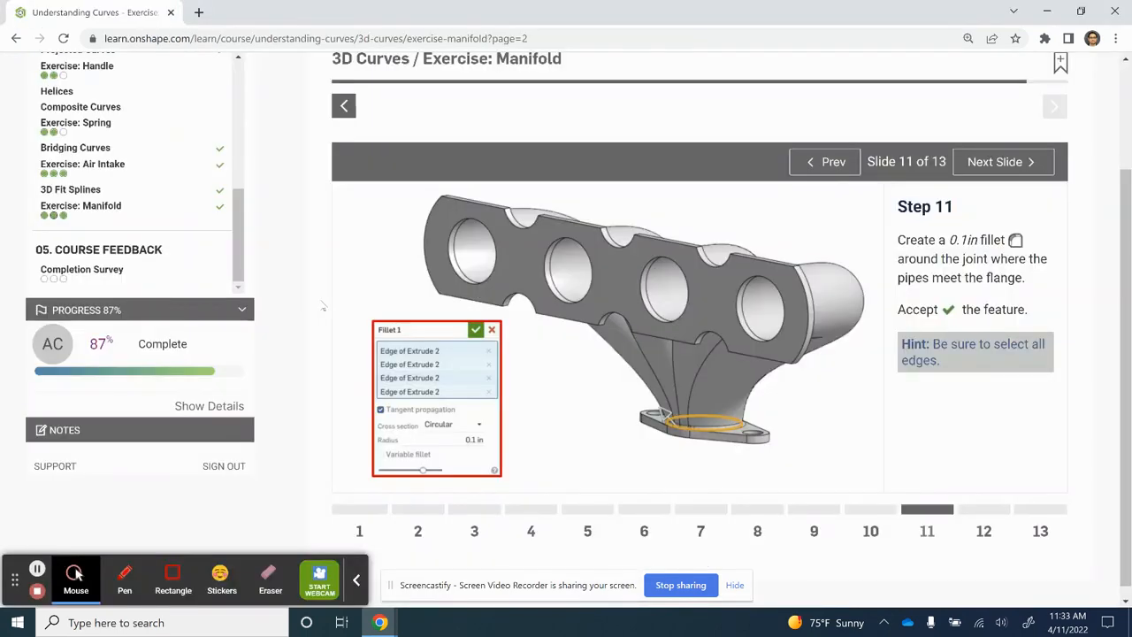
{"action": "key", "text": "alt+Tab"}
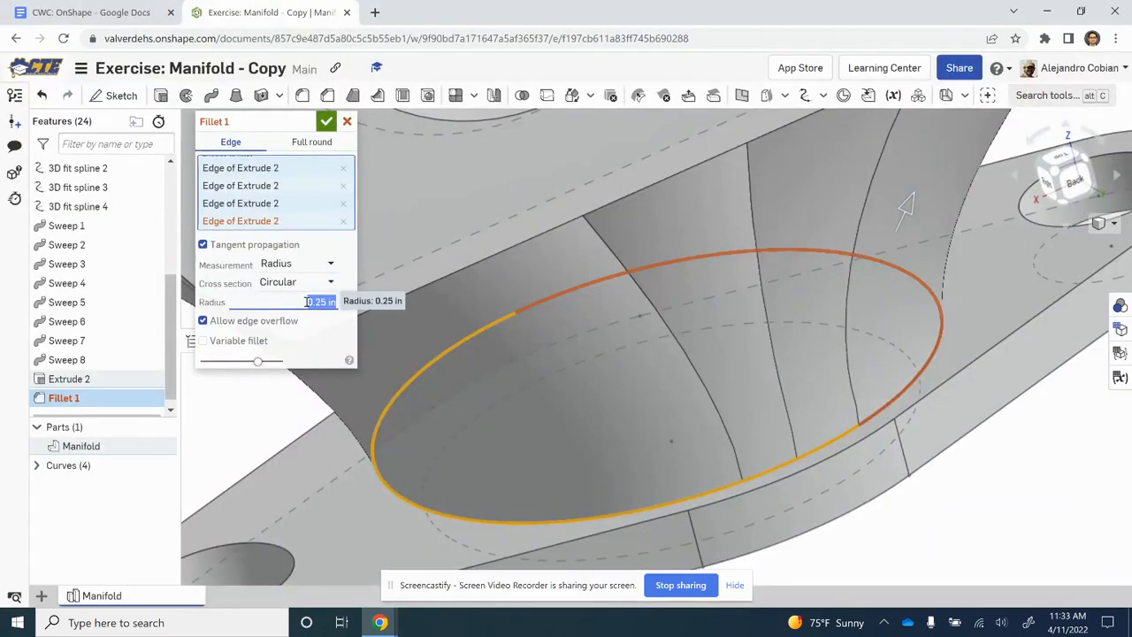
{"action": "type", "text": "1"}
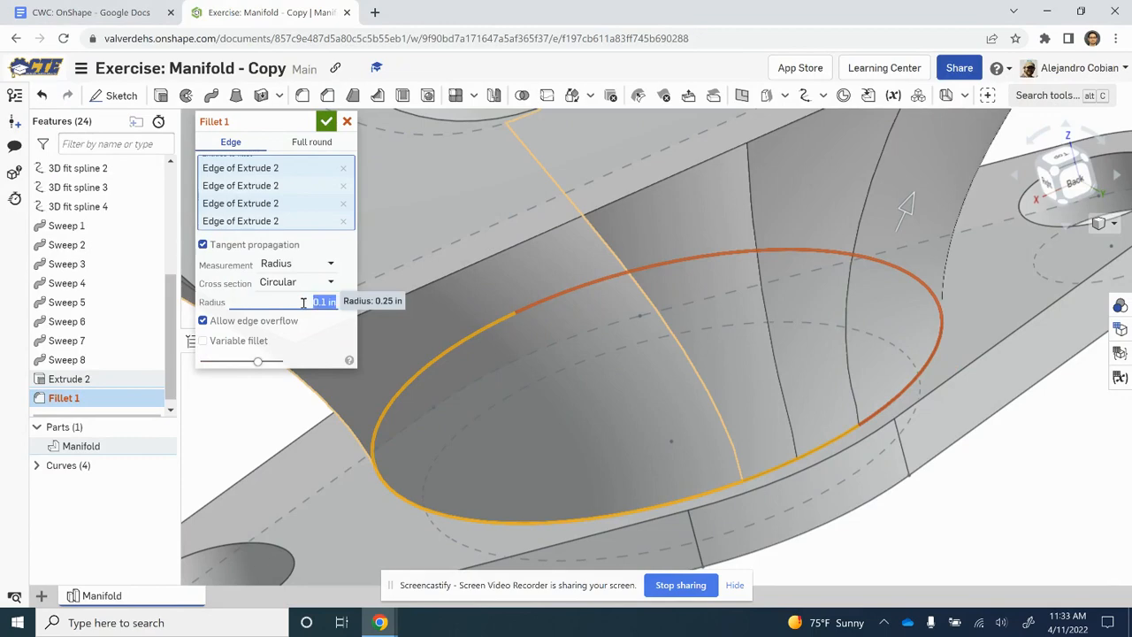
{"action": "key", "text": "alt+Tab"}
{"action": "key", "text": "alt+Tab"}
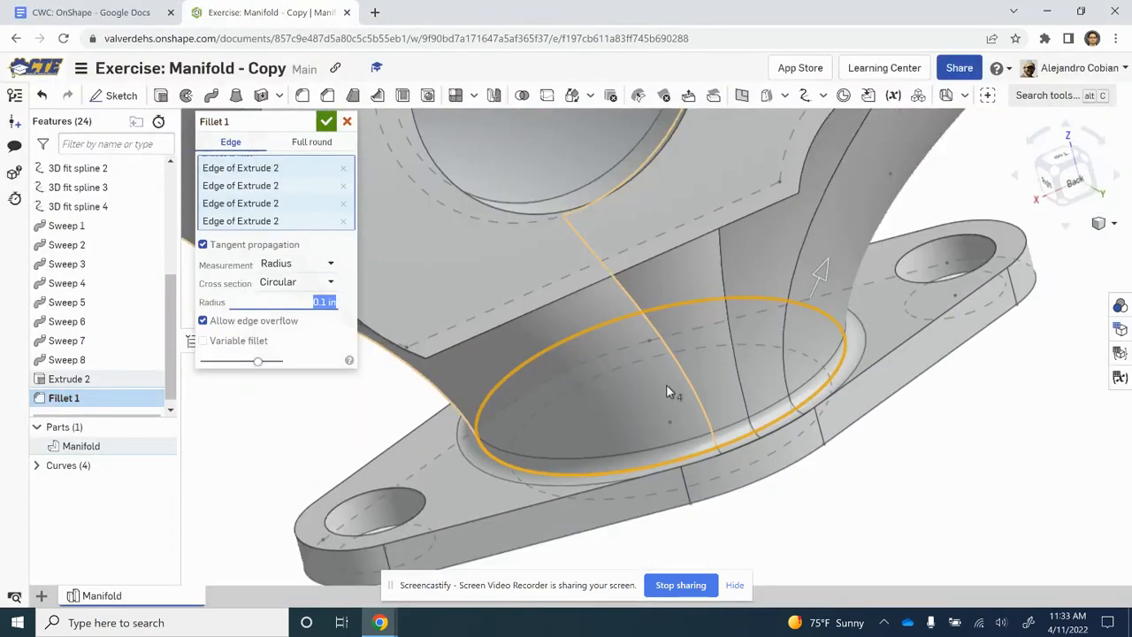
{"action": "scroll", "coordinate": [669, 387], "scroll_direction": "down", "scroll_amount": 5}
{"action": "right_click_drag", "start_coordinate": [637, 442], "coordinate": [719, 446]}
{"action": "key", "text": "Return"}
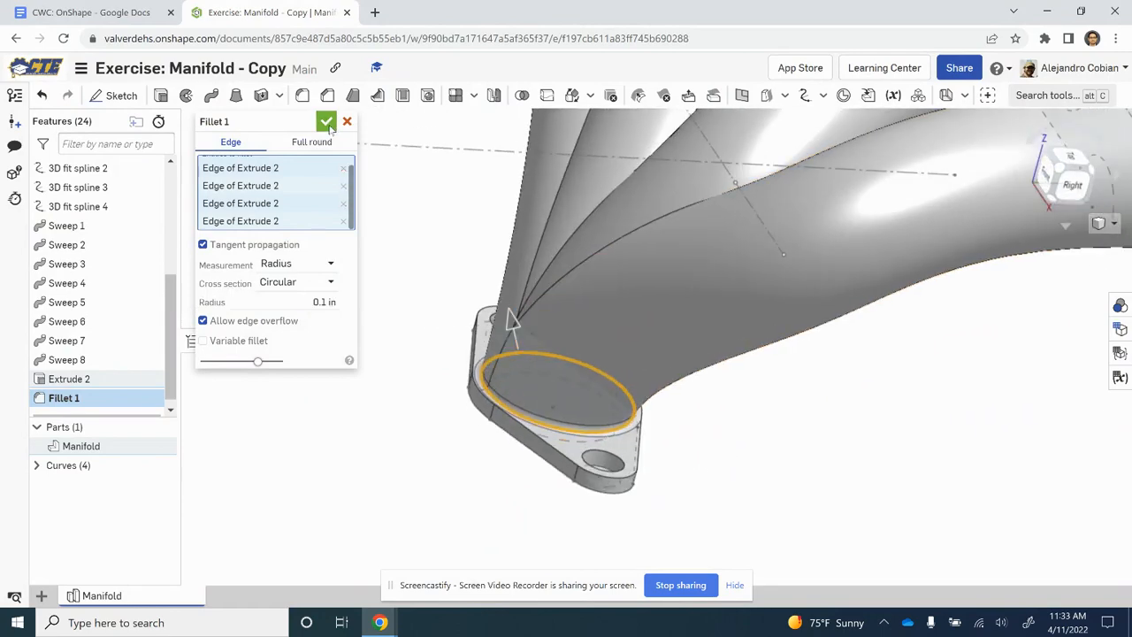
Following exercise slide 12, fillet the four circular edges where the pipes meet the plate with a 0.25 in radius.
{"action": "key", "text": "alt+Tab"}
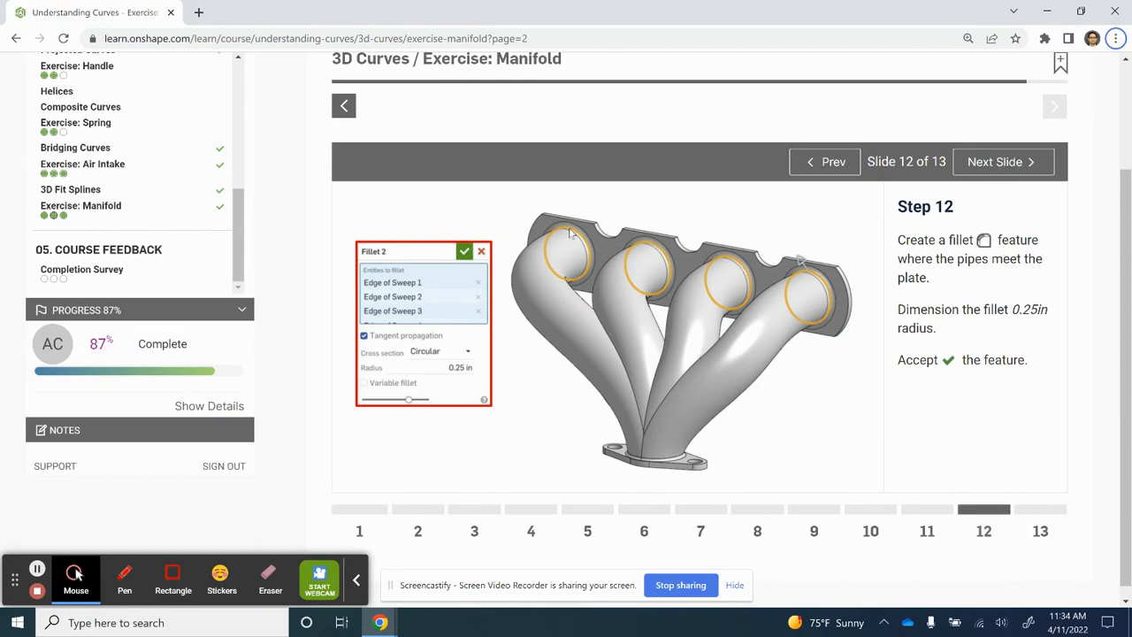
{"action": "key", "text": "alt+Tab"}
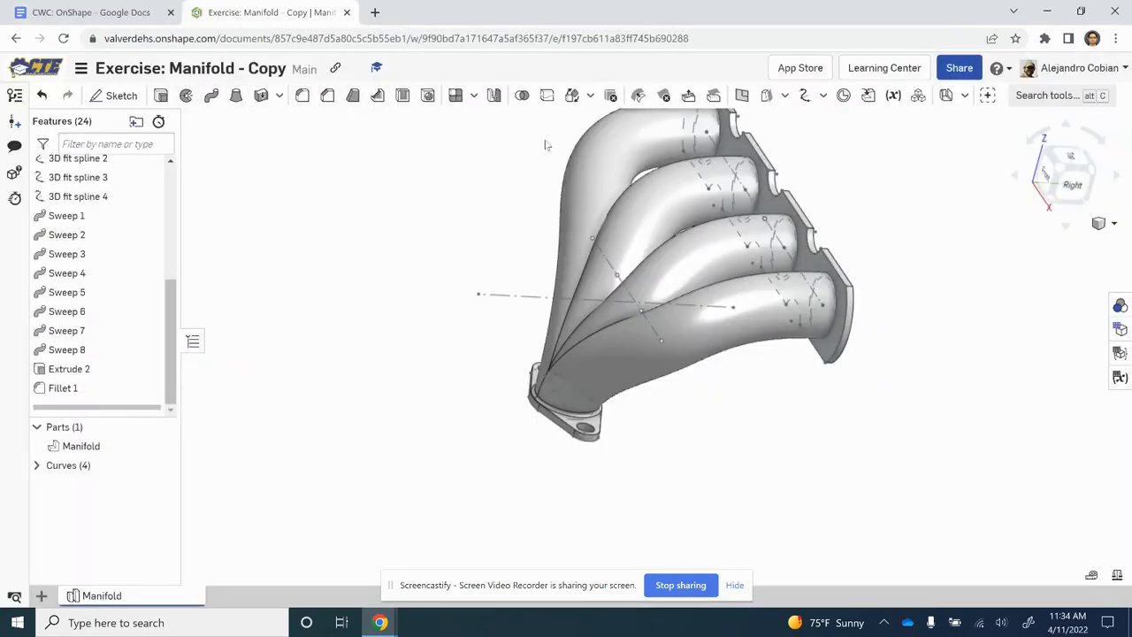
{"action": "key", "text": "shift+f"}
{"action": "left_click", "coordinate": [750, 185]}
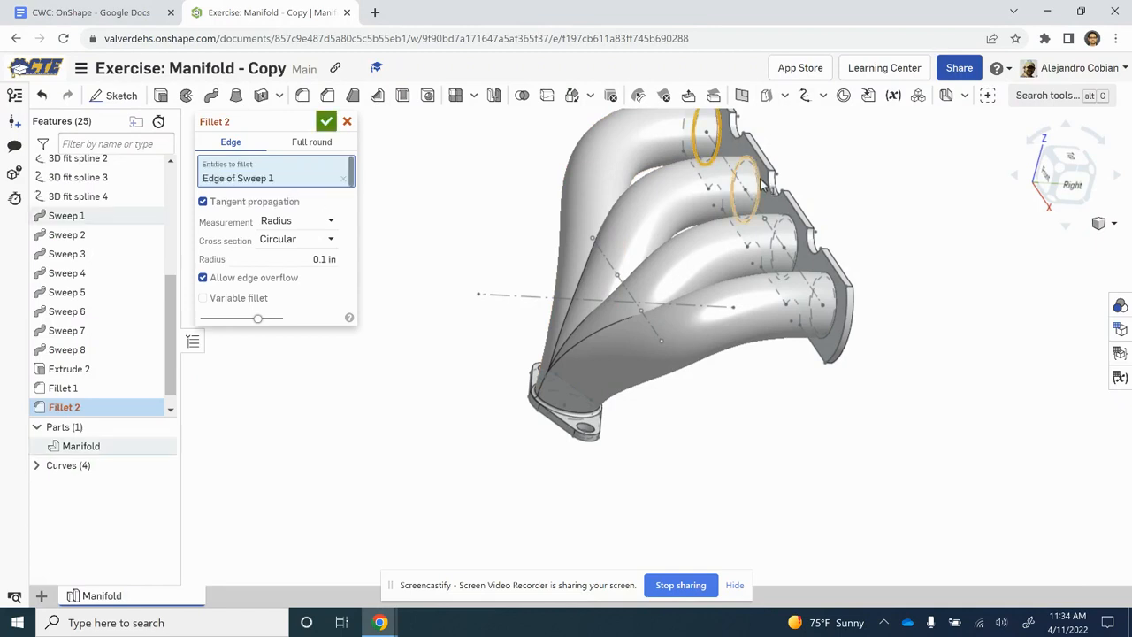
{"action": "left_click", "coordinate": [759, 183]}
{"action": "left_click", "coordinate": [798, 234]}
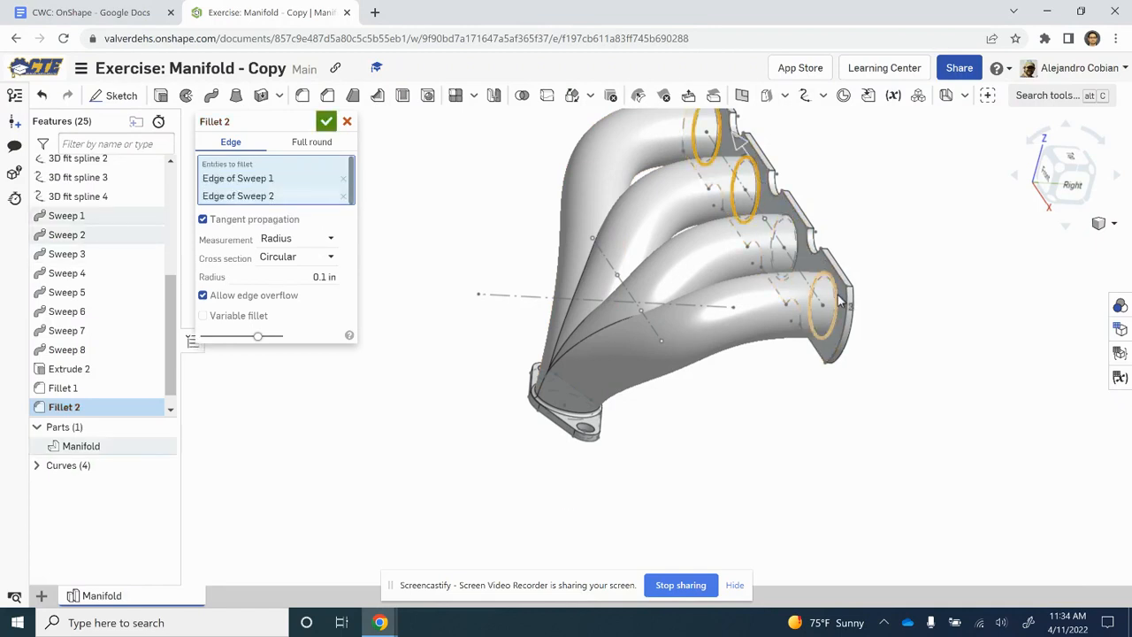
{"action": "left_click", "coordinate": [838, 300]}
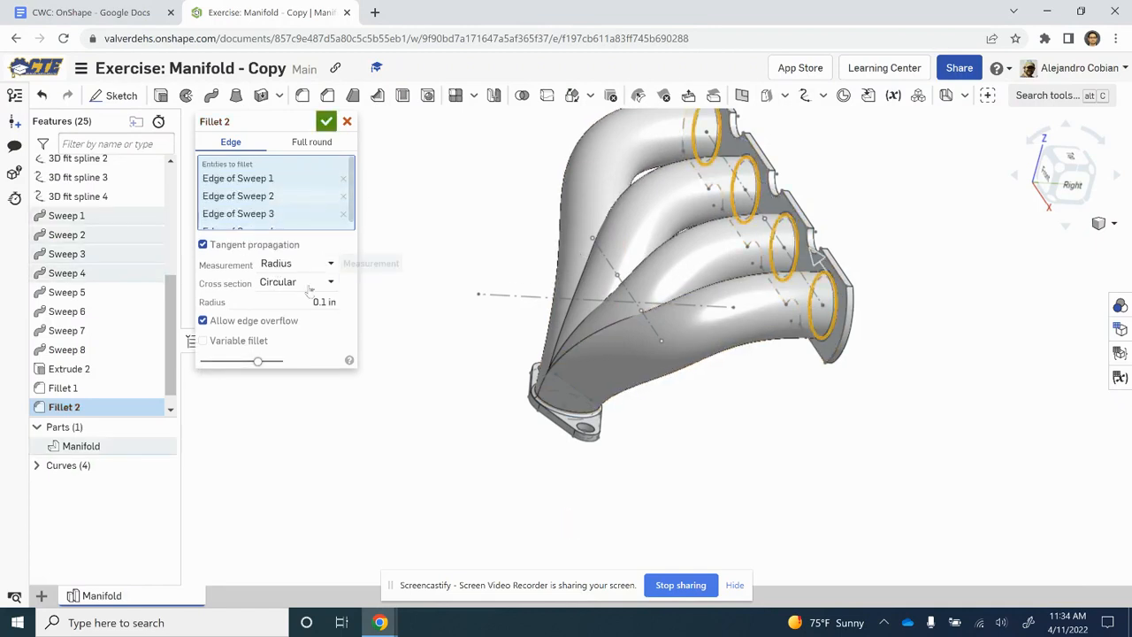
{"action": "key", "text": "alt+Tab"}
{"action": "key", "text": "alt+Tab"}
{"action": "left_click", "coordinate": [314, 301]}
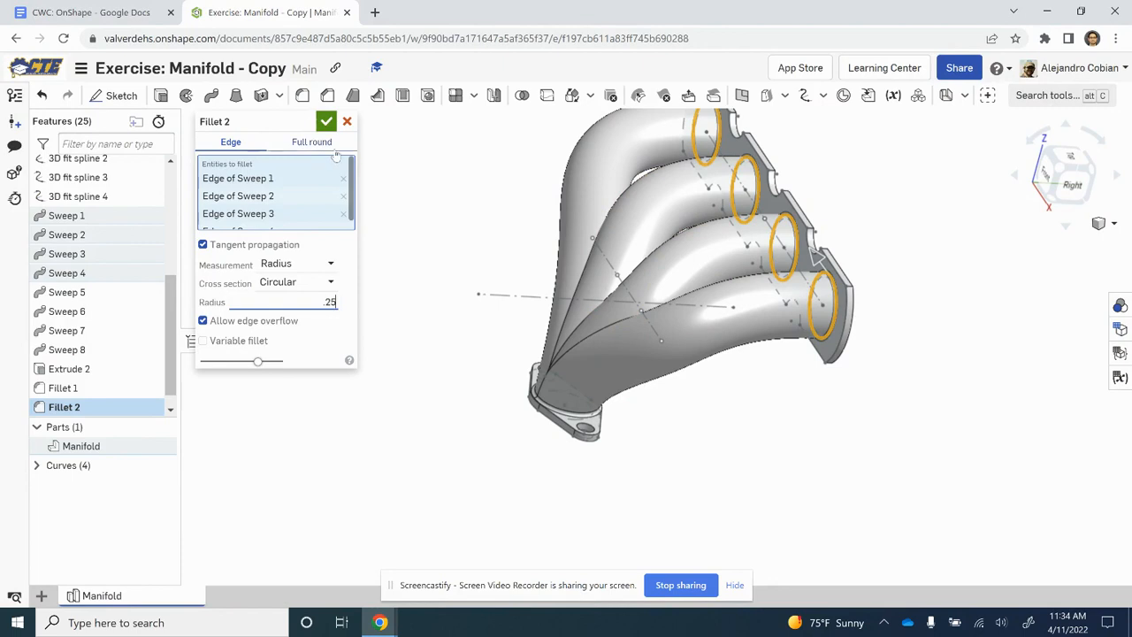
{"action": "left_click", "coordinate": [326, 121]}
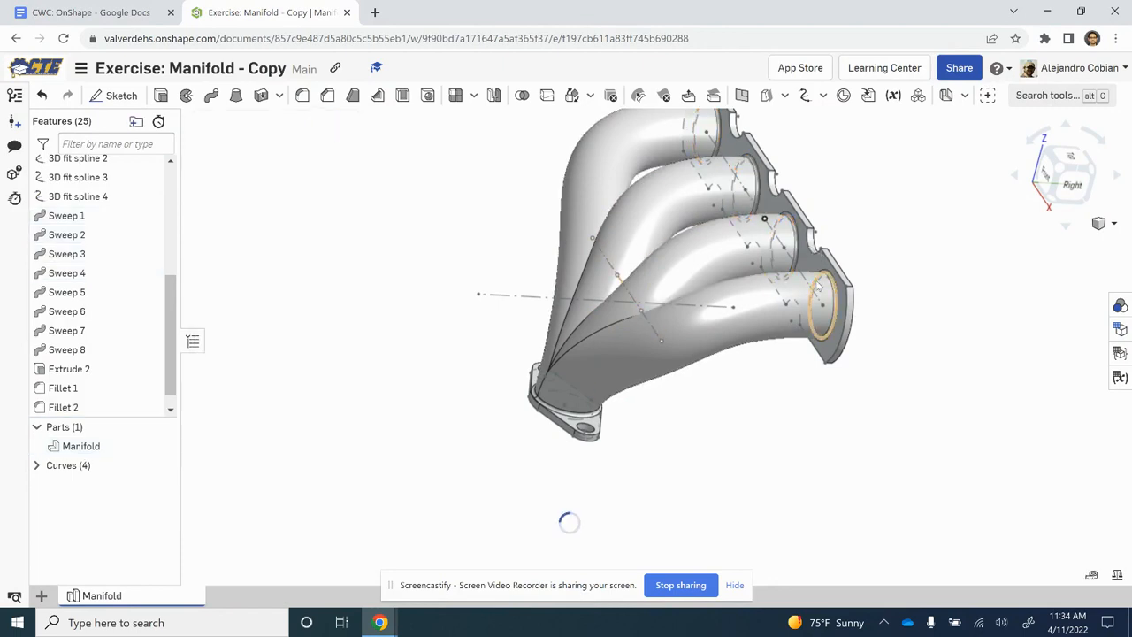
Undo and redo the plate fillet to compare the pipe joint with and without it.
{"action": "scroll", "coordinate": [819, 285], "scroll_direction": "up", "scroll_amount": 5}
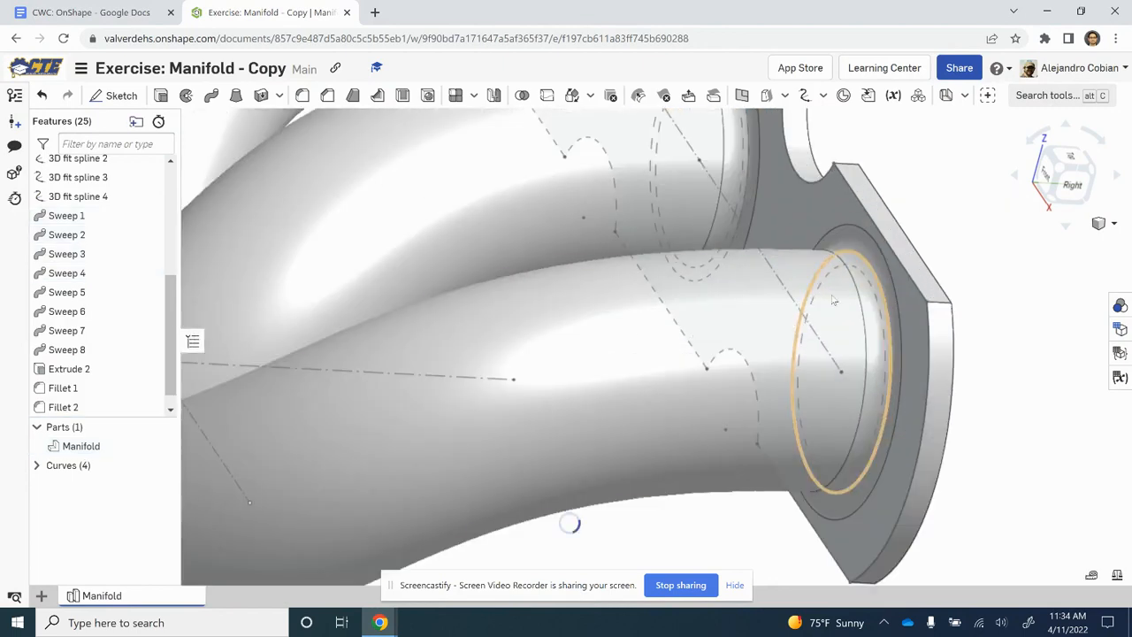
{"action": "left_click", "coordinate": [44, 96]}
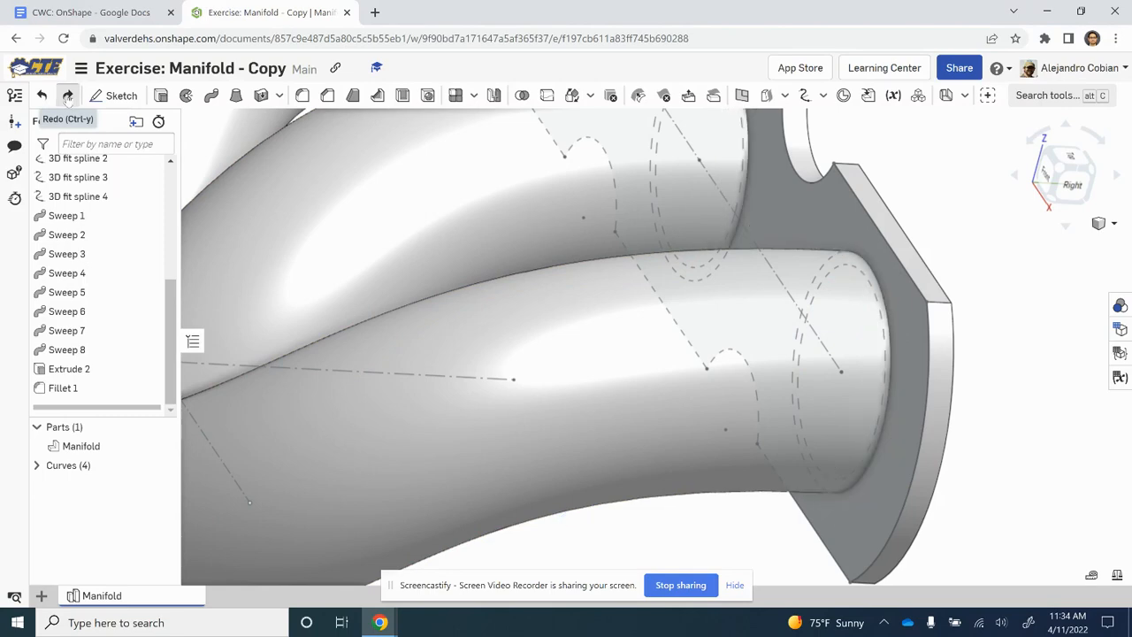
{"action": "left_click", "coordinate": [67, 96]}
{"action": "scroll", "coordinate": [622, 321], "scroll_direction": "down", "scroll_amount": 10}
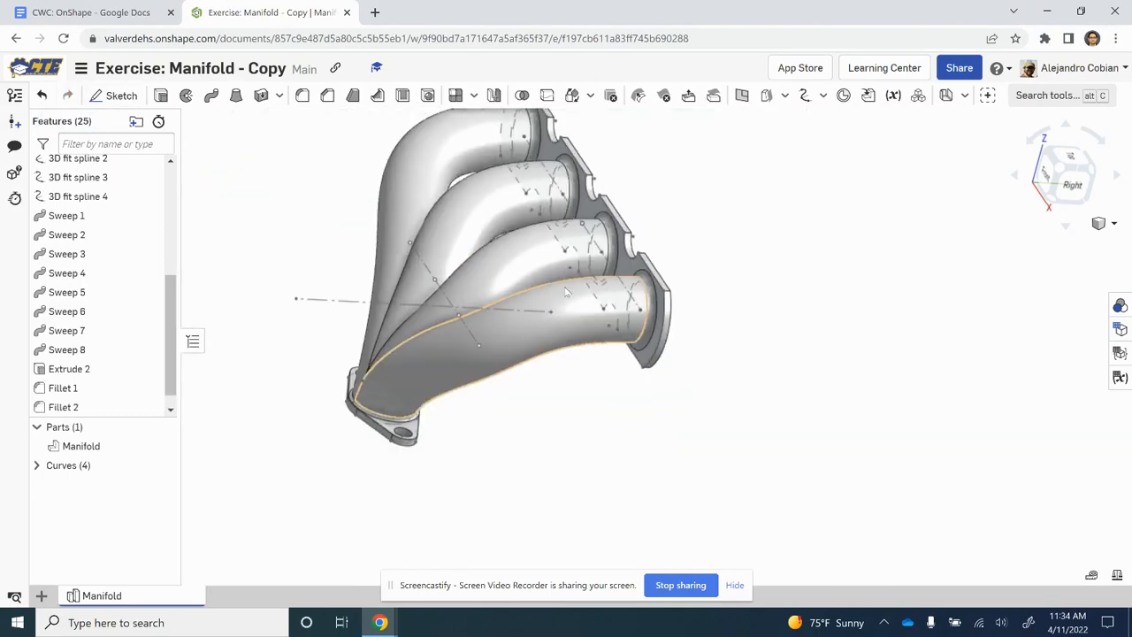
Consult exercise slide 13 and select the outside faces of the four pipes for a surface area measurement.
{"action": "key", "text": "alt+Tab"}
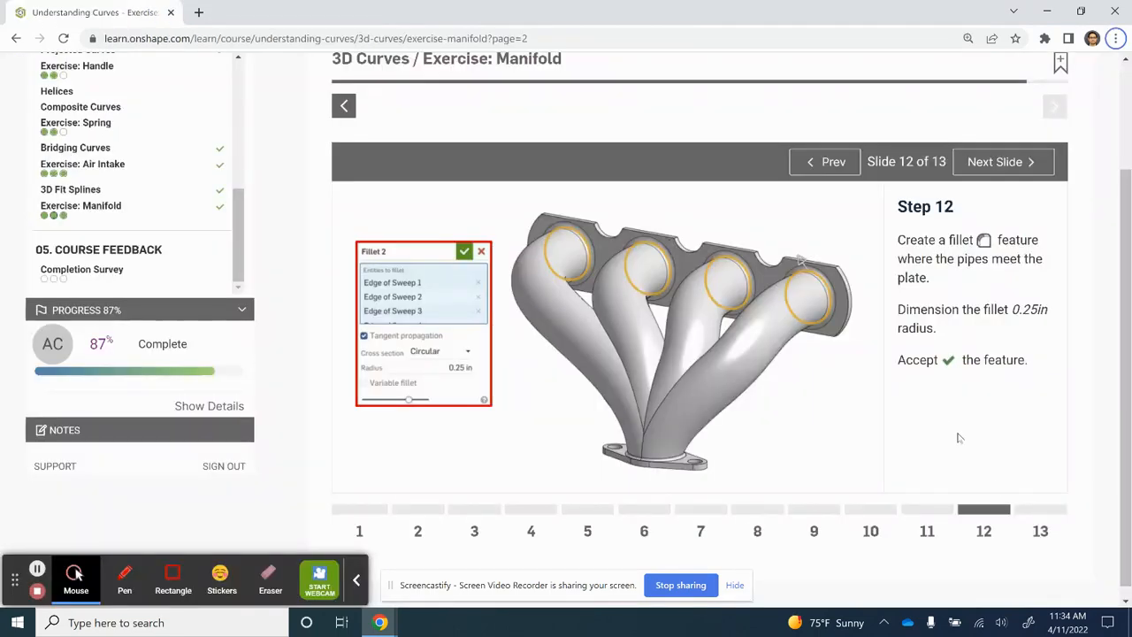
{"action": "left_click", "coordinate": [1042, 499]}
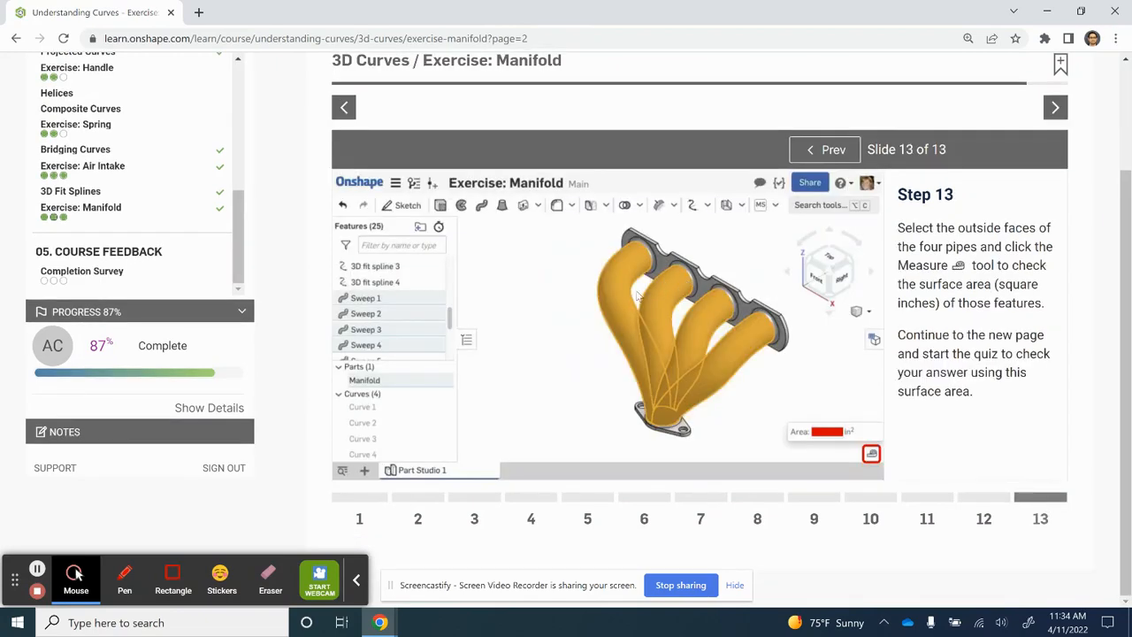
{"action": "key", "text": "alt+Tab"}
{"action": "left_click", "coordinate": [610, 258]}
{"action": "left_click", "coordinate": [635, 275]}
{"action": "left_click", "coordinate": [653, 296]}
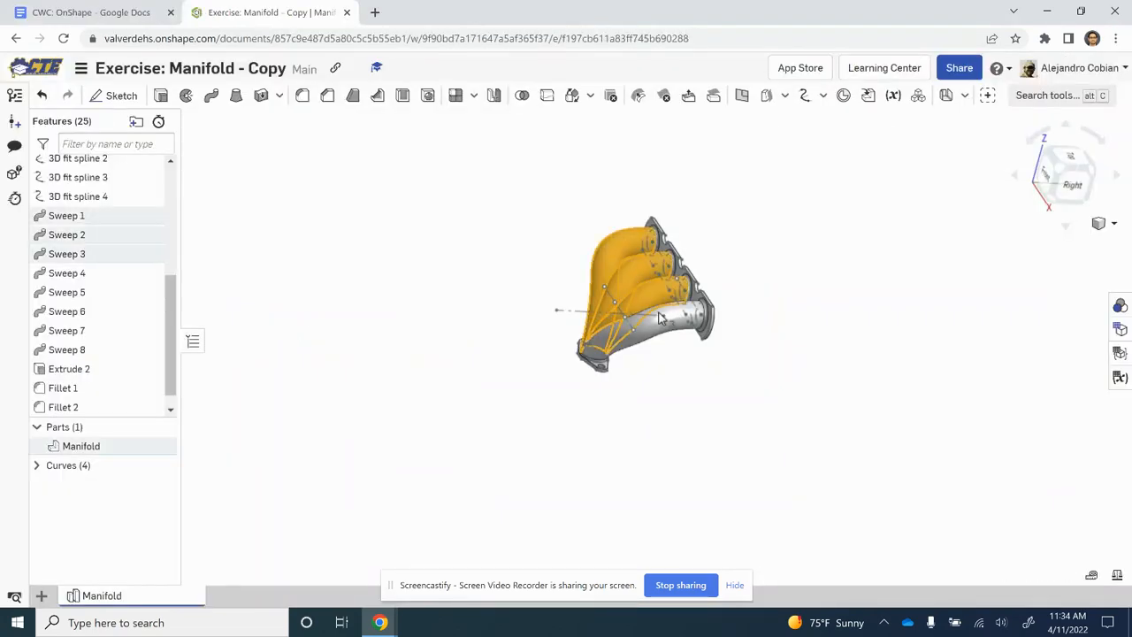
{"action": "left_click", "coordinate": [666, 329]}
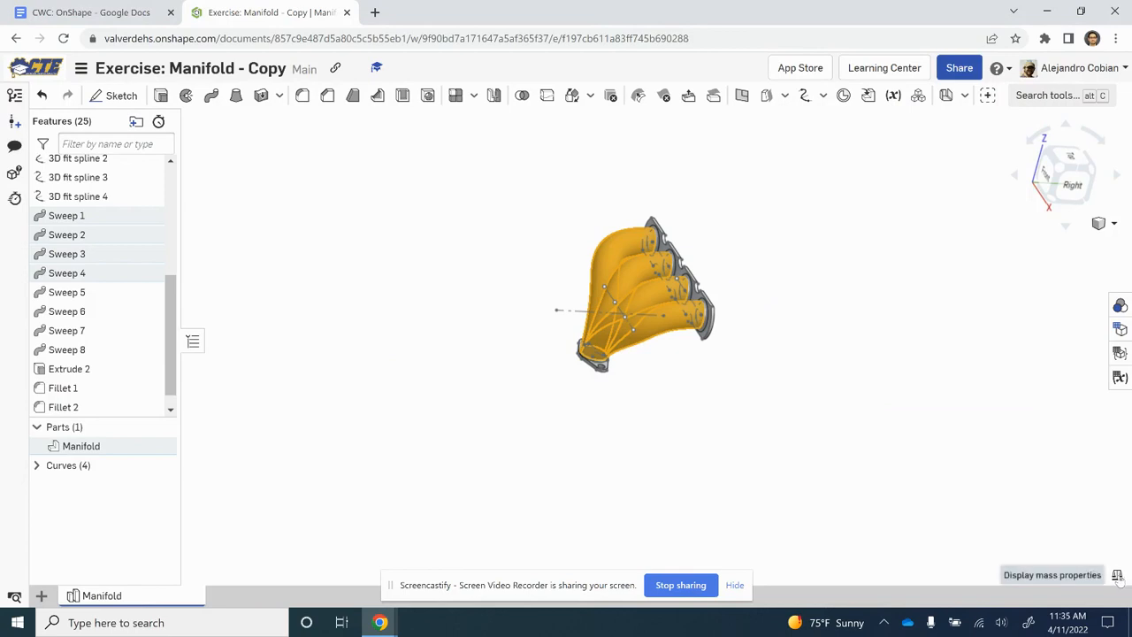